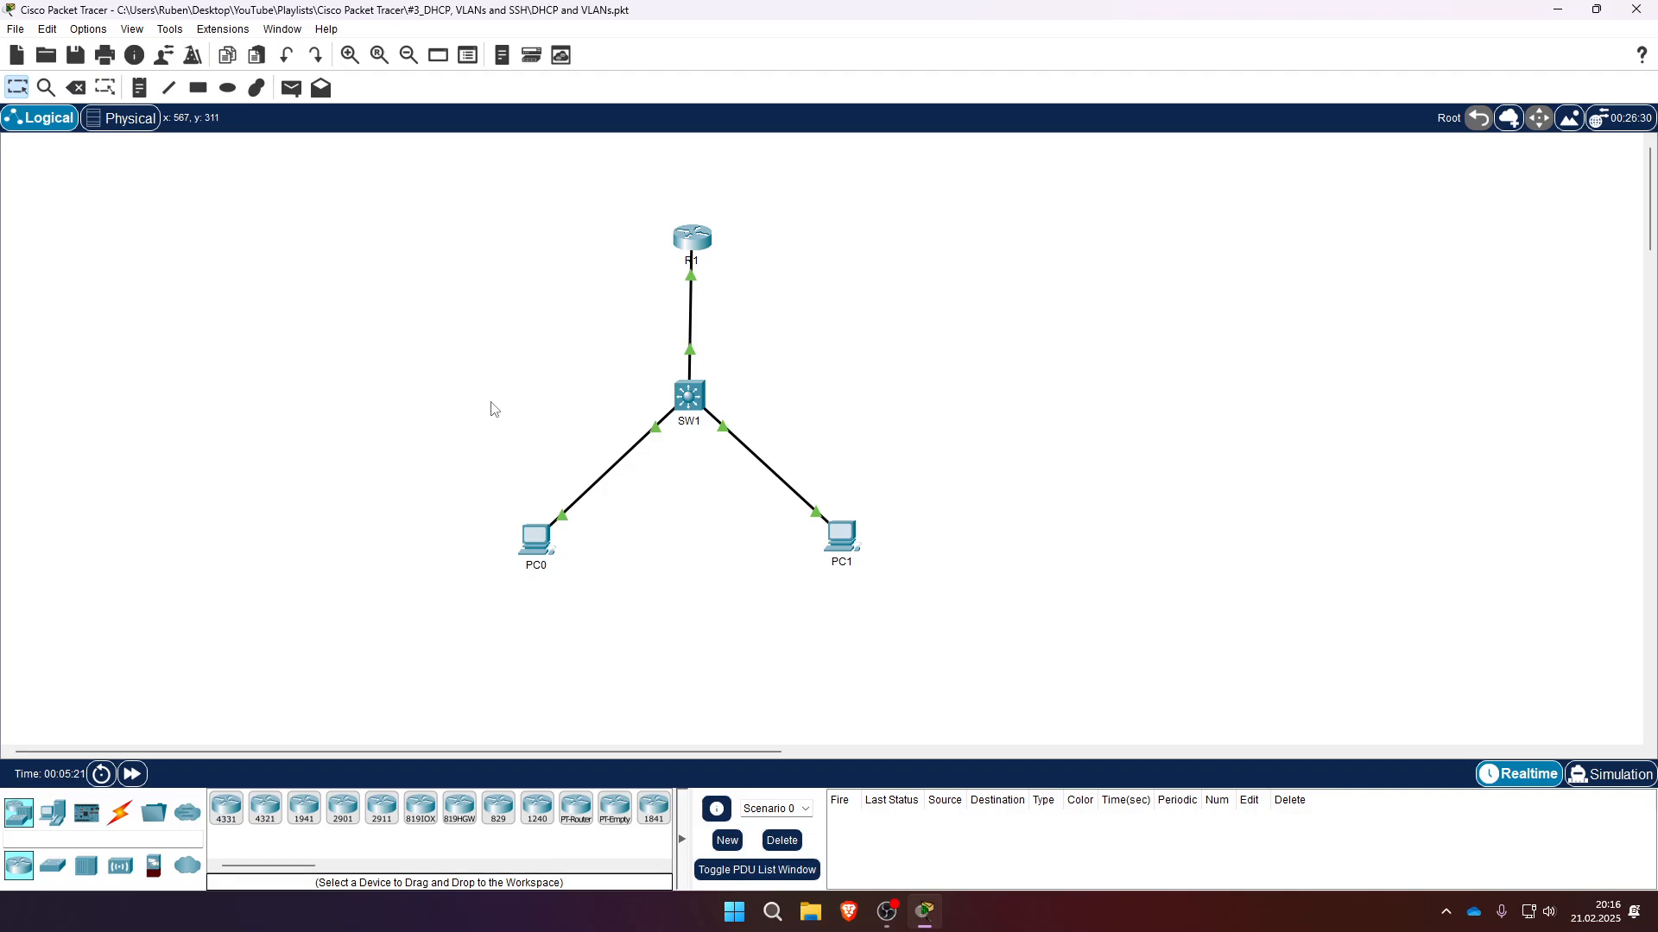
drag(433, 480, 647, 615)
drag(374, 475, 676, 632)
click(368, 472)
drag(444, 162, 930, 650)
drag(391, 213, 969, 675)
drag(470, 499, 915, 611)
- Open router R1's command line interface
mouse_move(541, 547)
click(681, 244)
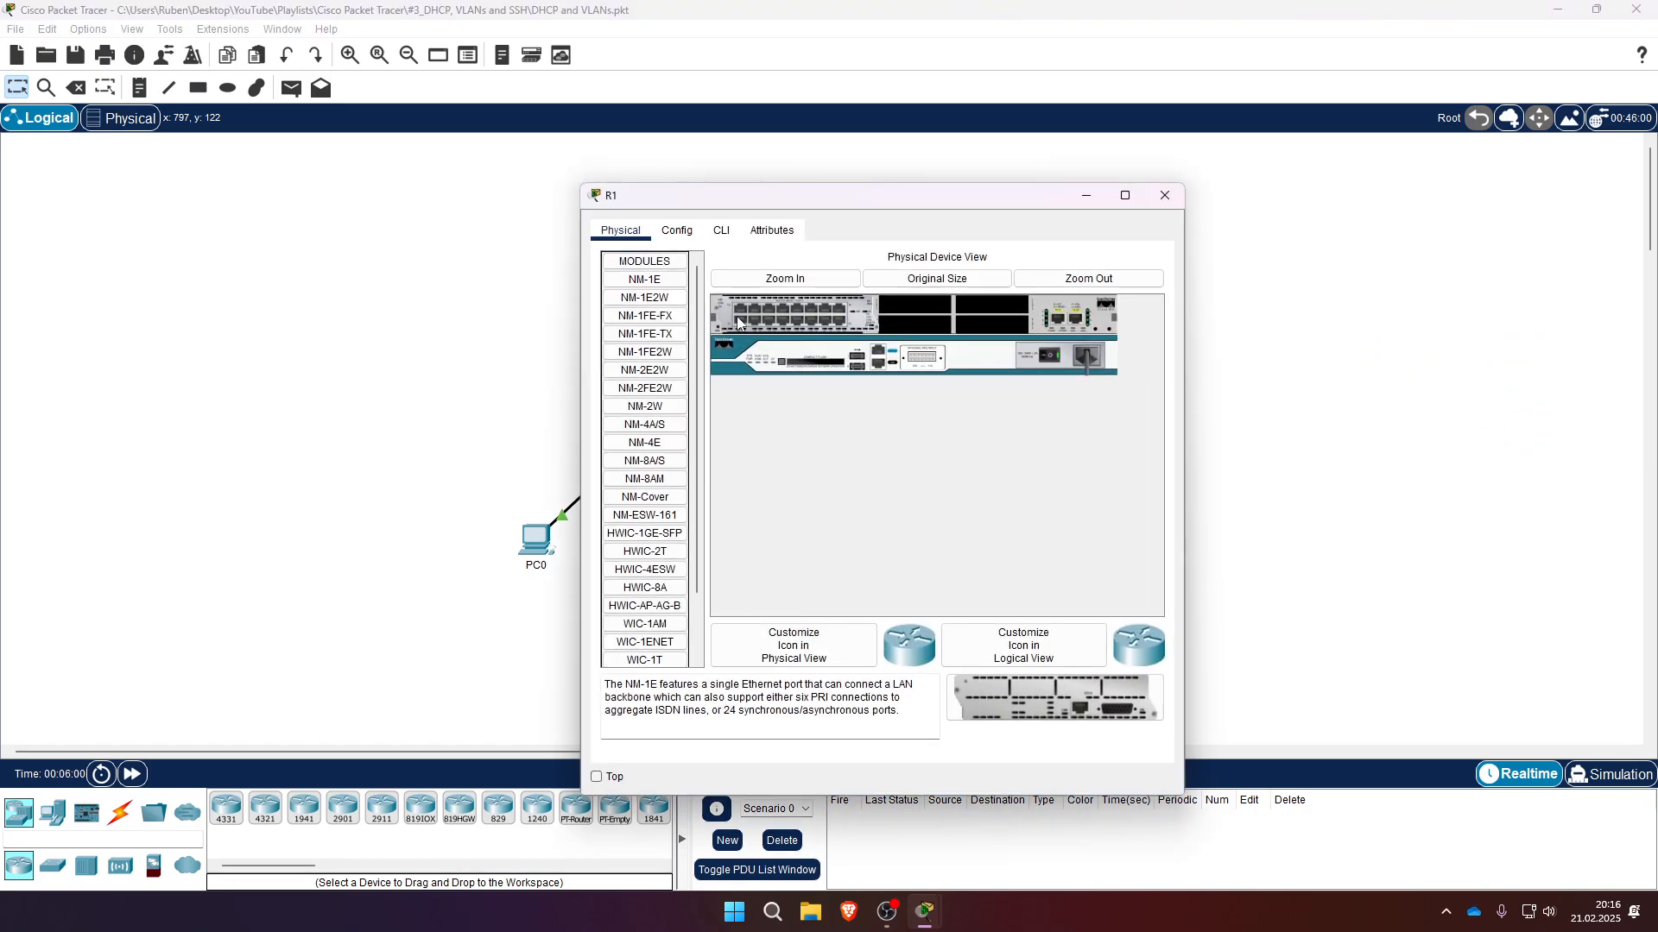
click(721, 230)
key(Return)
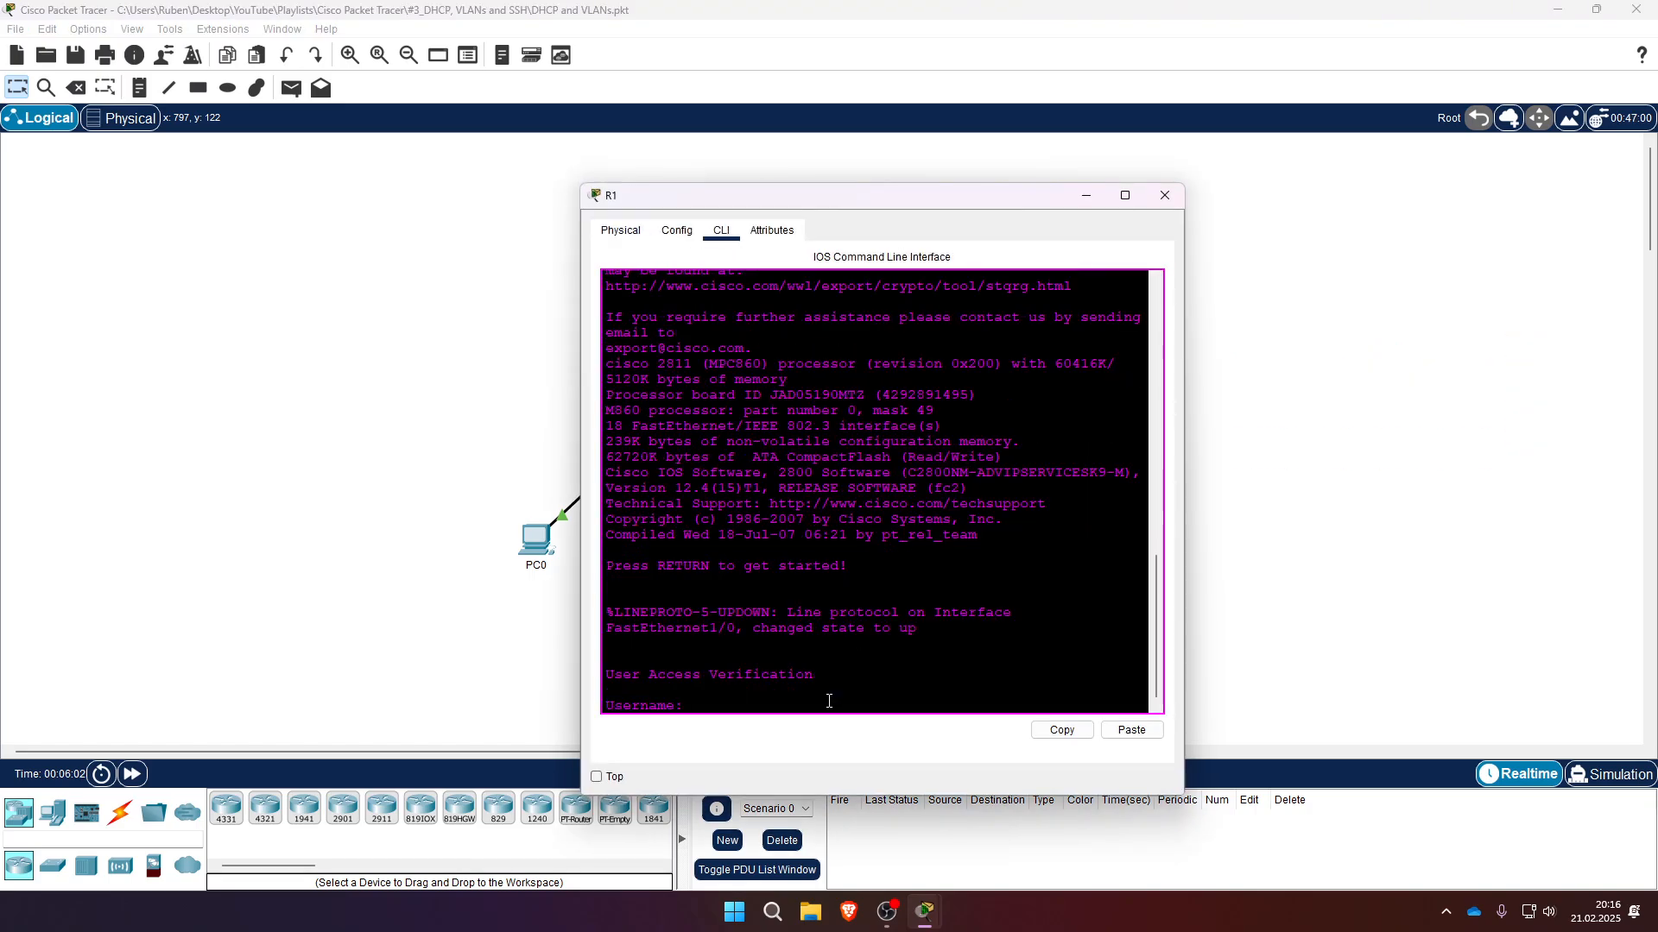
- Log in to the router with username admin and the account password
text(admin)
key(Return)
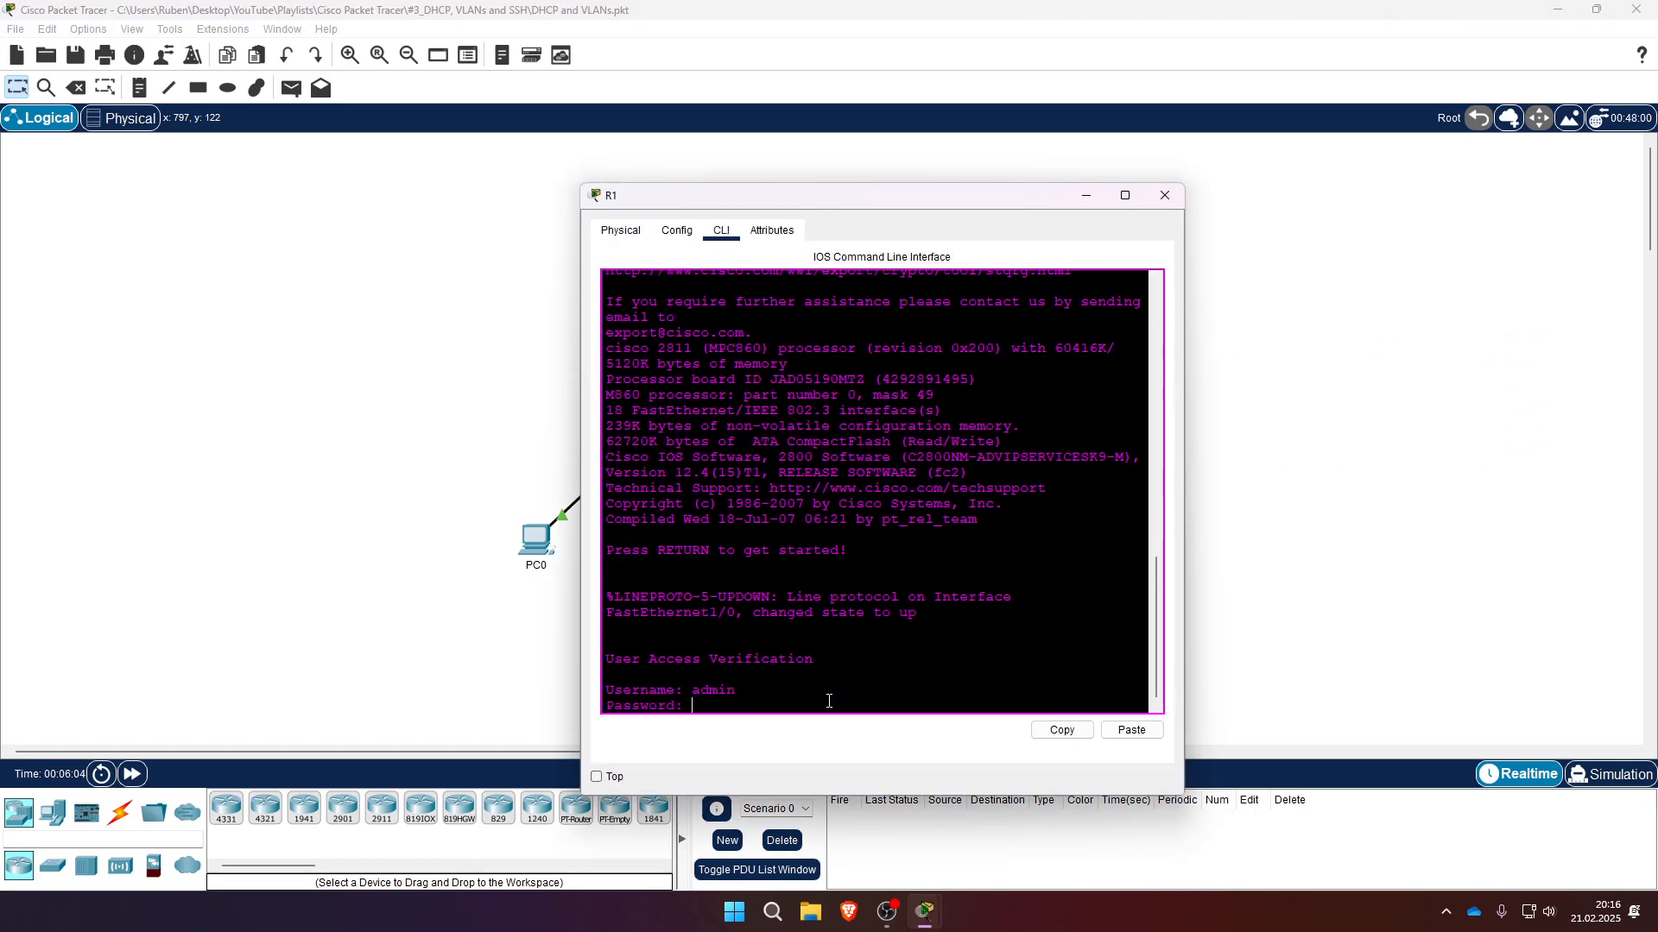
key(Return)
- Enter global configuration mode with conf t
key(Return)
text(cc)
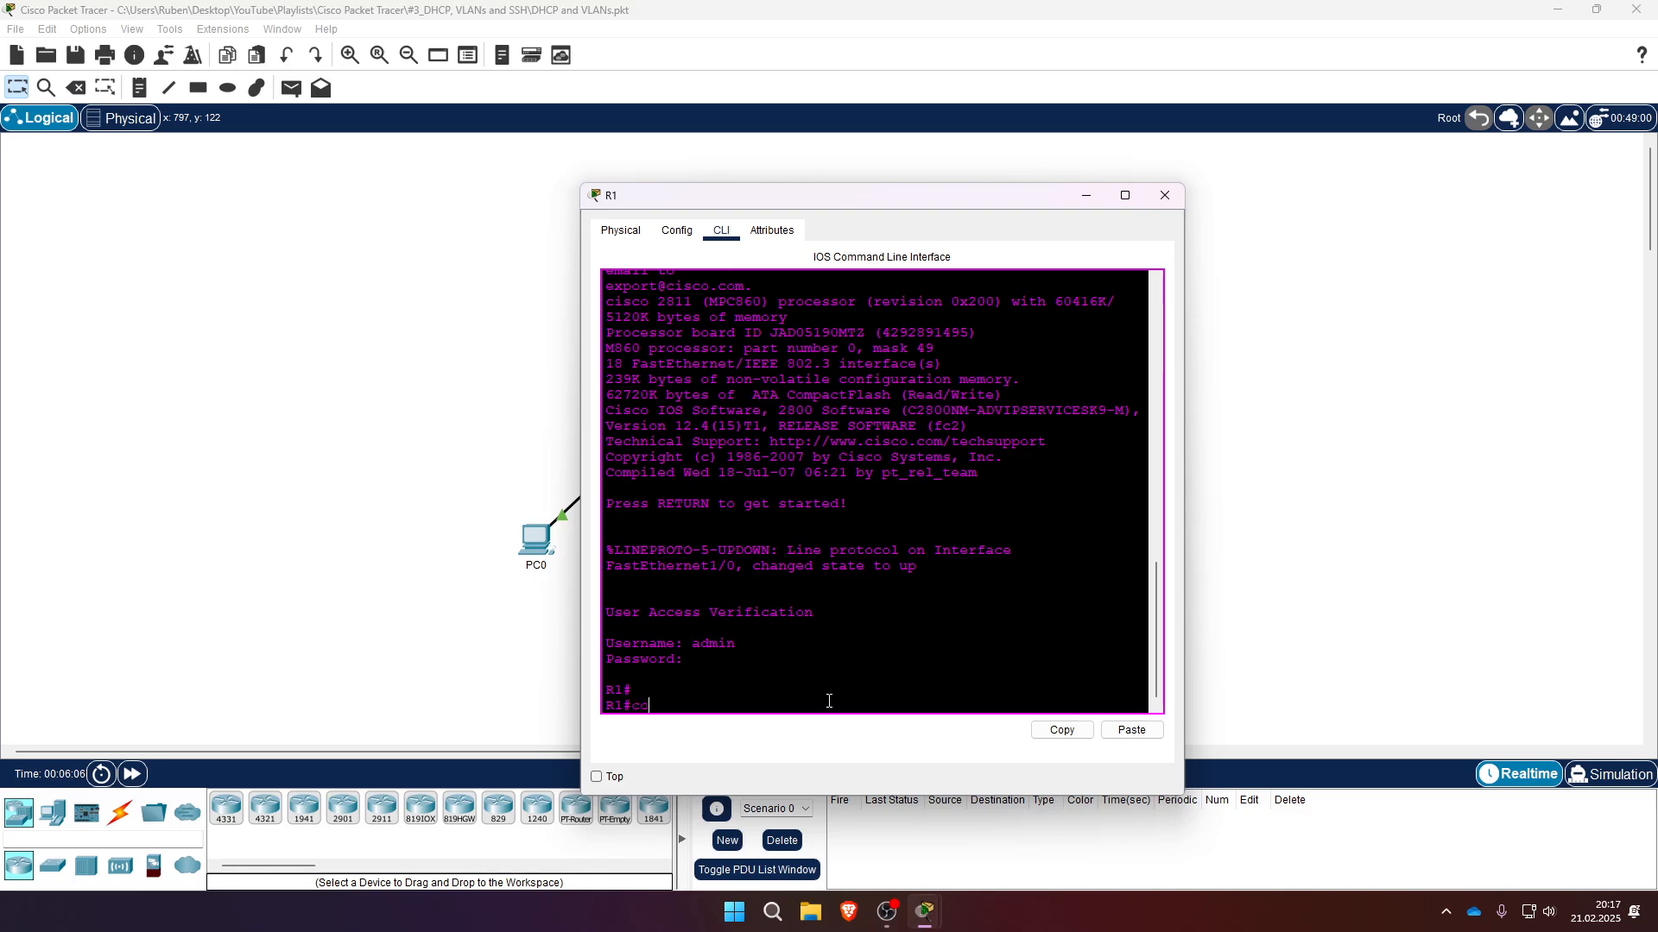
text(nt t)
key(Return)
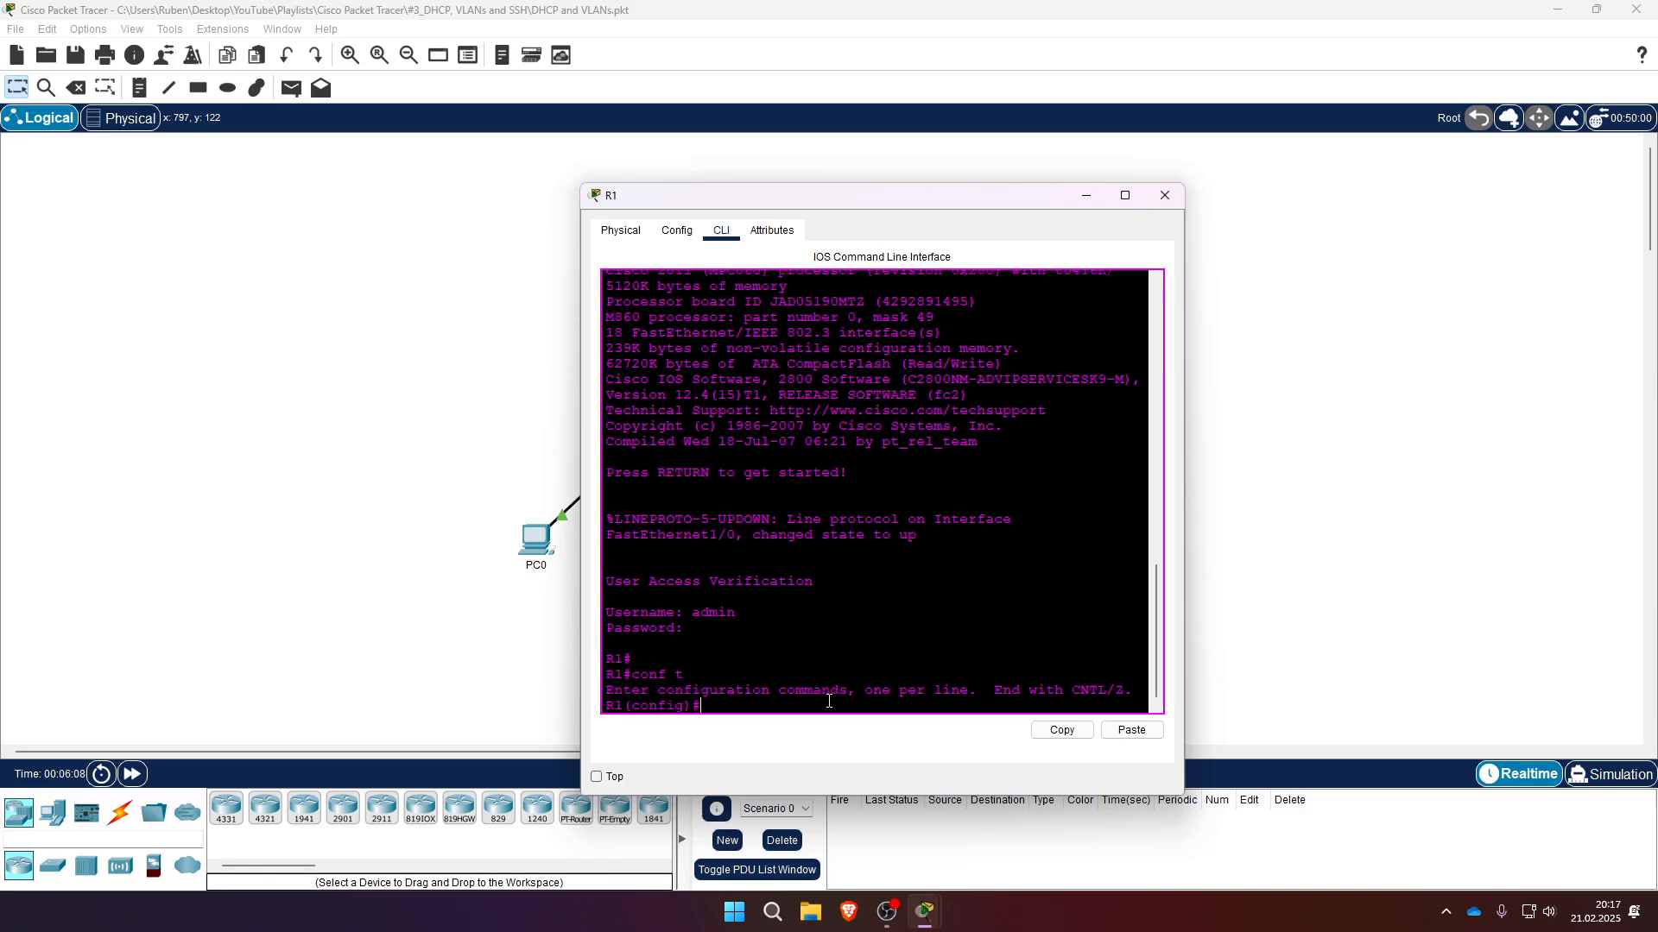
- Create a DHCP pool named DATA1
text(ip dh)
key(Tab)
text(po)
key(Tab)
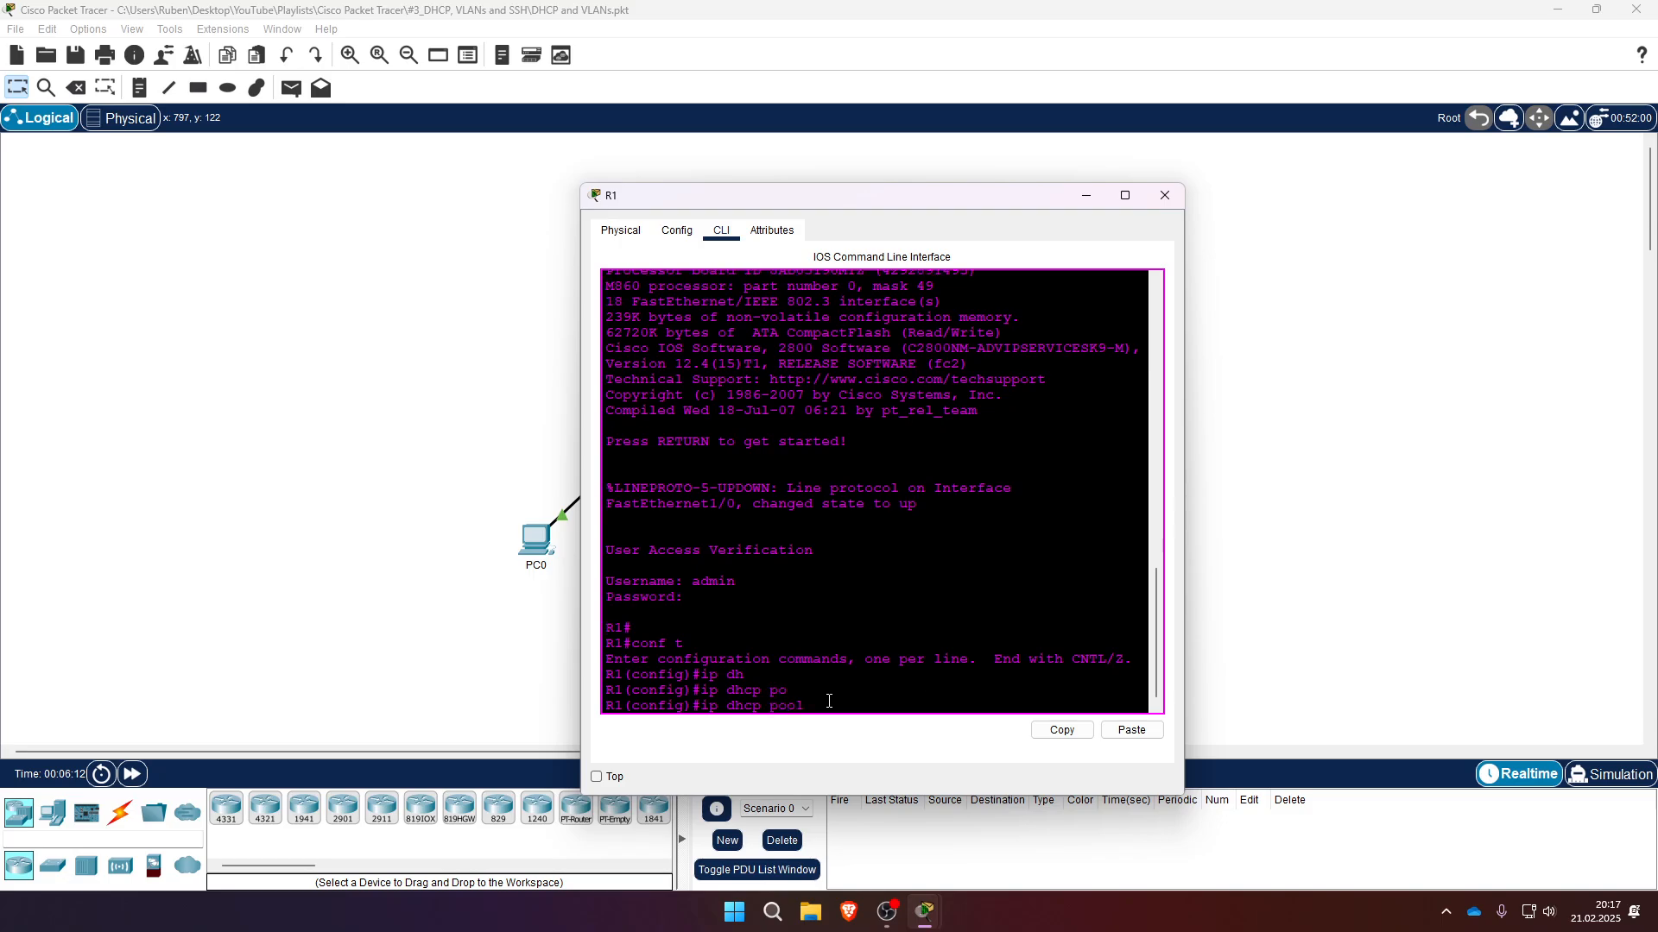
text(DATA1)
key(Return)
- Set the DATA1 pool network to 192.168.1.0 255.255.255.0
text(net)
key(Tab)
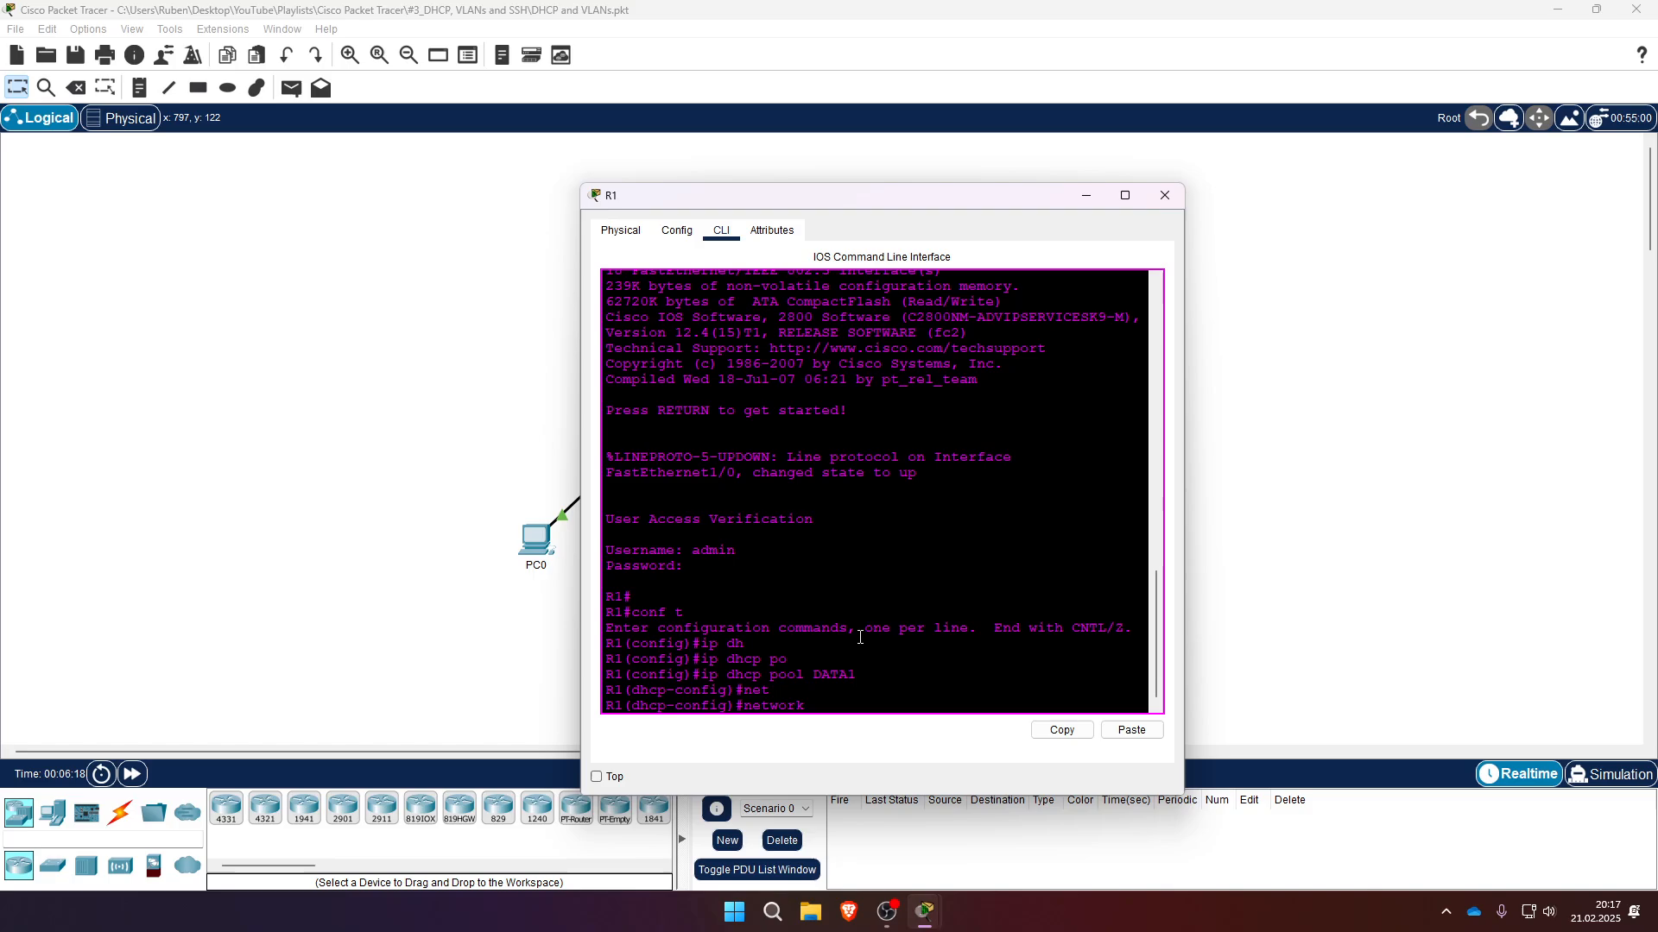
text(192.168.1.0 255.255.255.0)
key(Return)
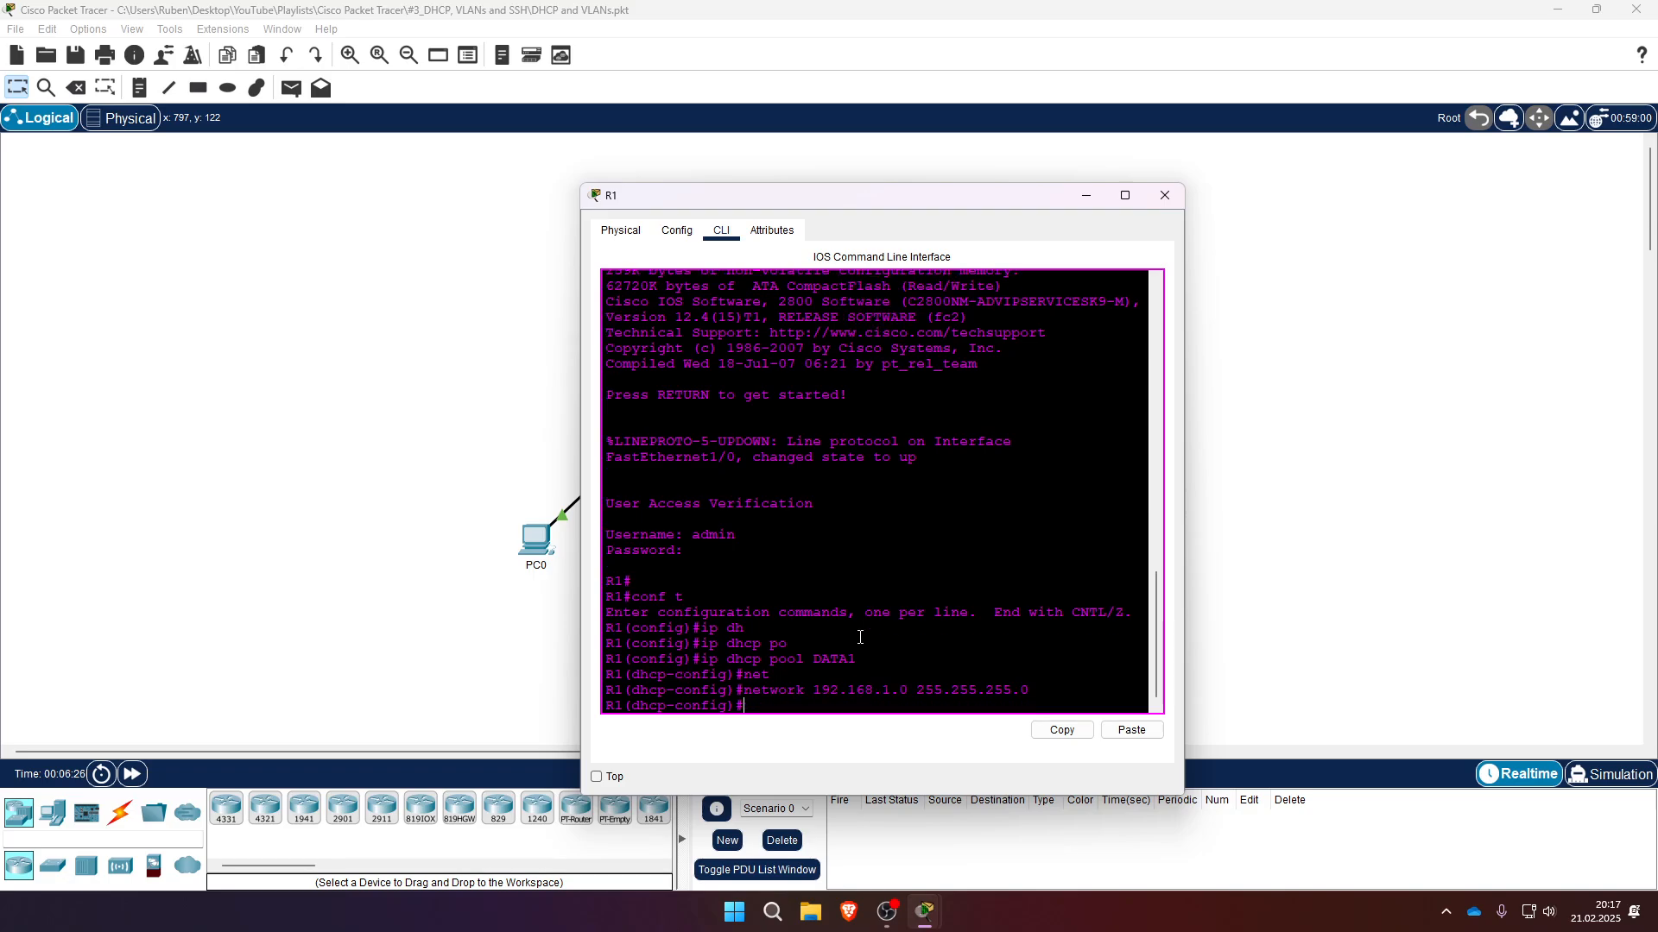
- Set the DATA1 pool default router to 192.168.1.1
text(def)
key(Tab)
text(19)
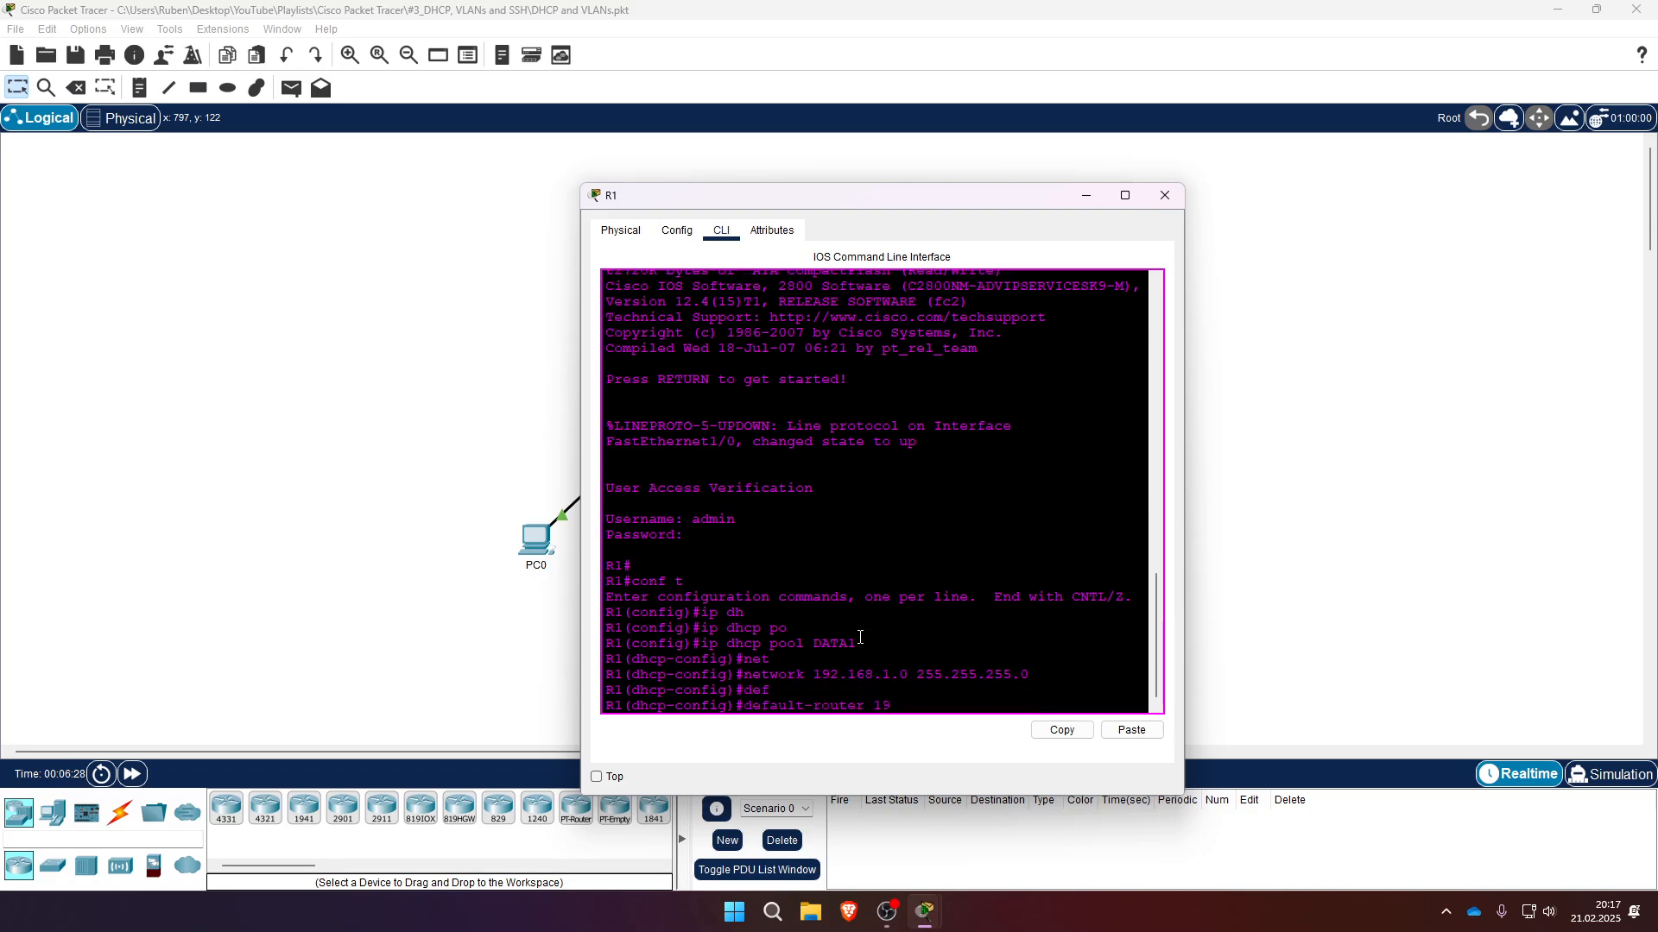
text(2.168.1.1)
key(Return)
- Exit the DATA1 DHCP pool configuration
drag(744, 659, 1037, 665)
drag(750, 692, 979, 692)
click(964, 696)
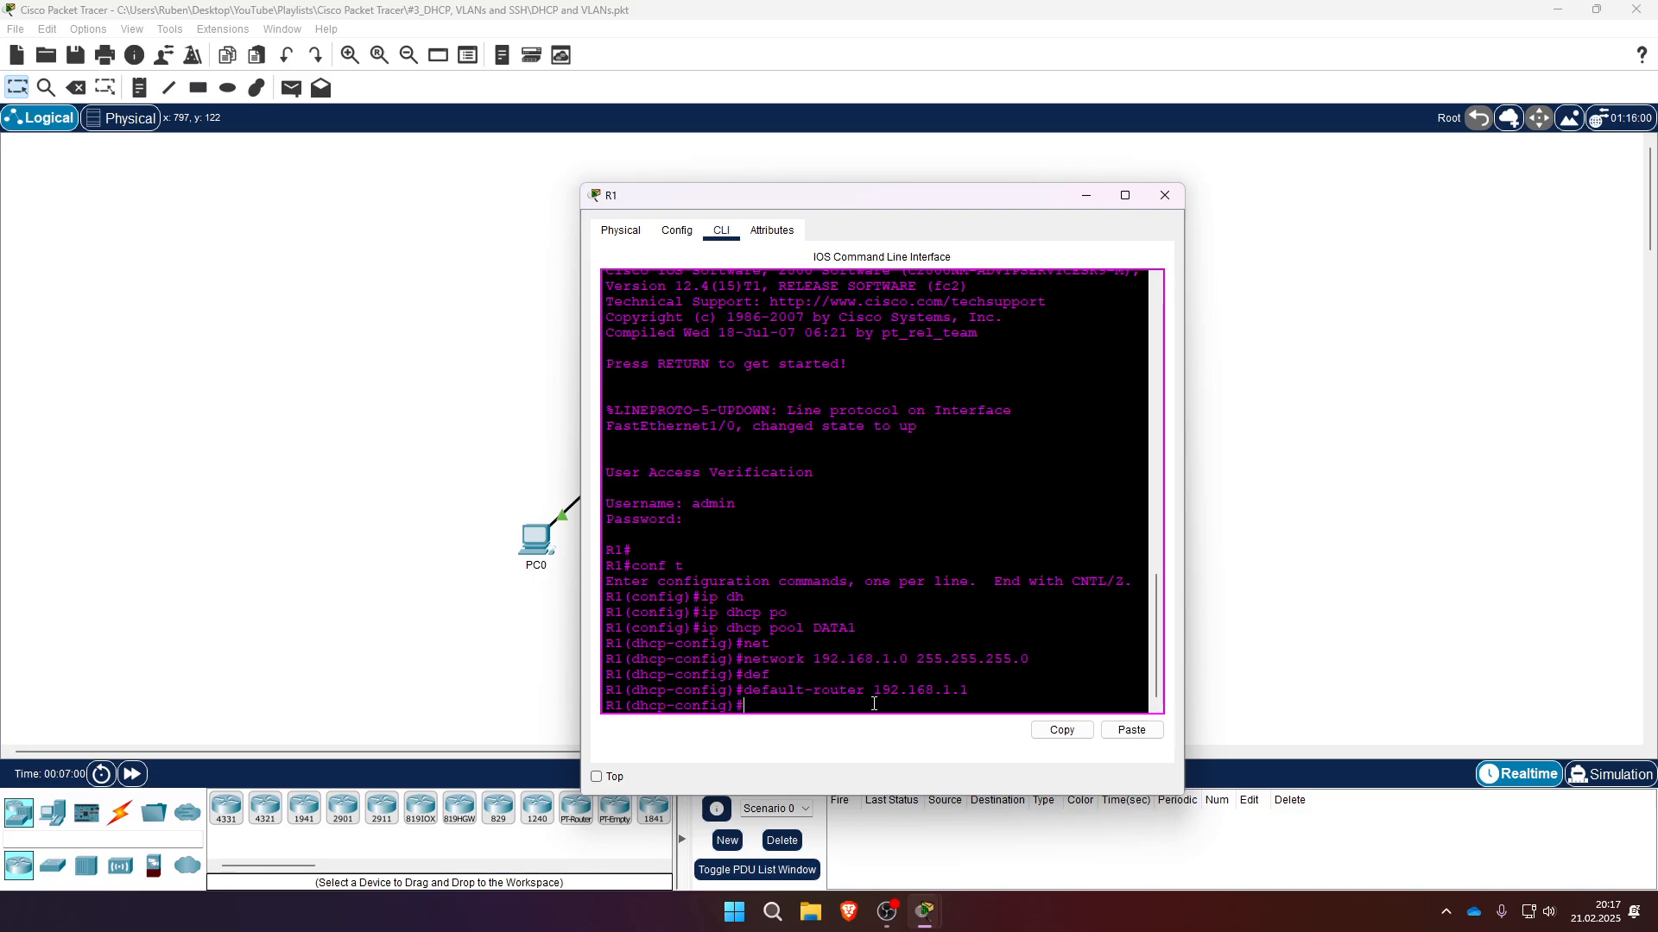
text(exi)
key(Return)
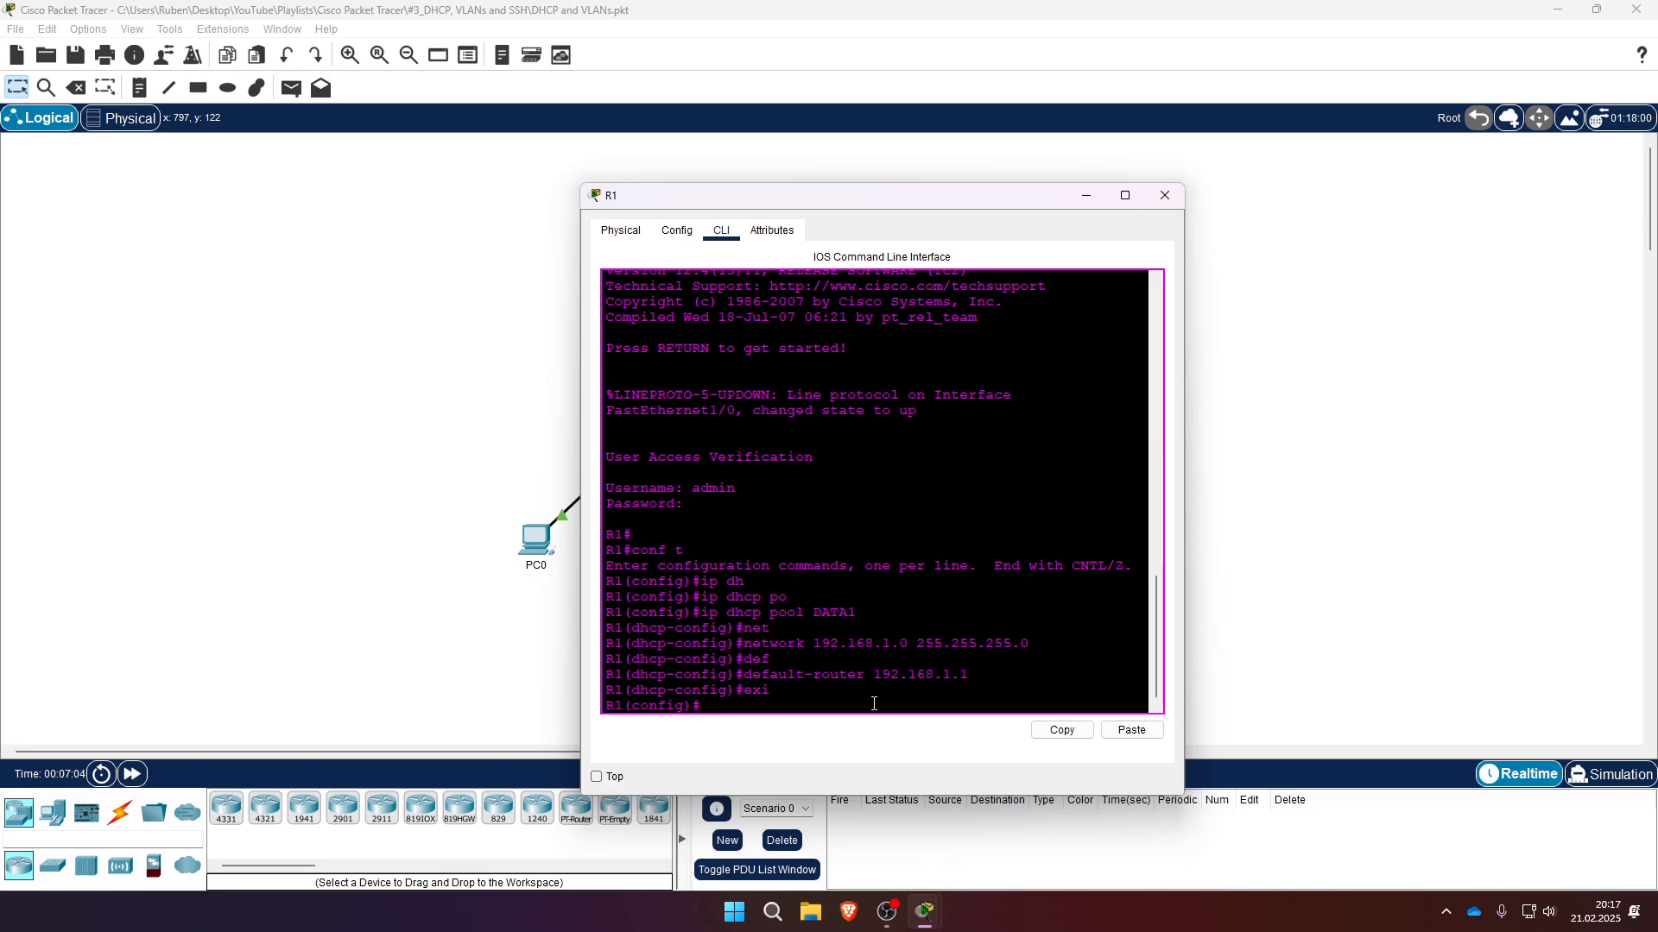
- Create a DHCP pool named DATA2
text(ip dh)
key(Tab)
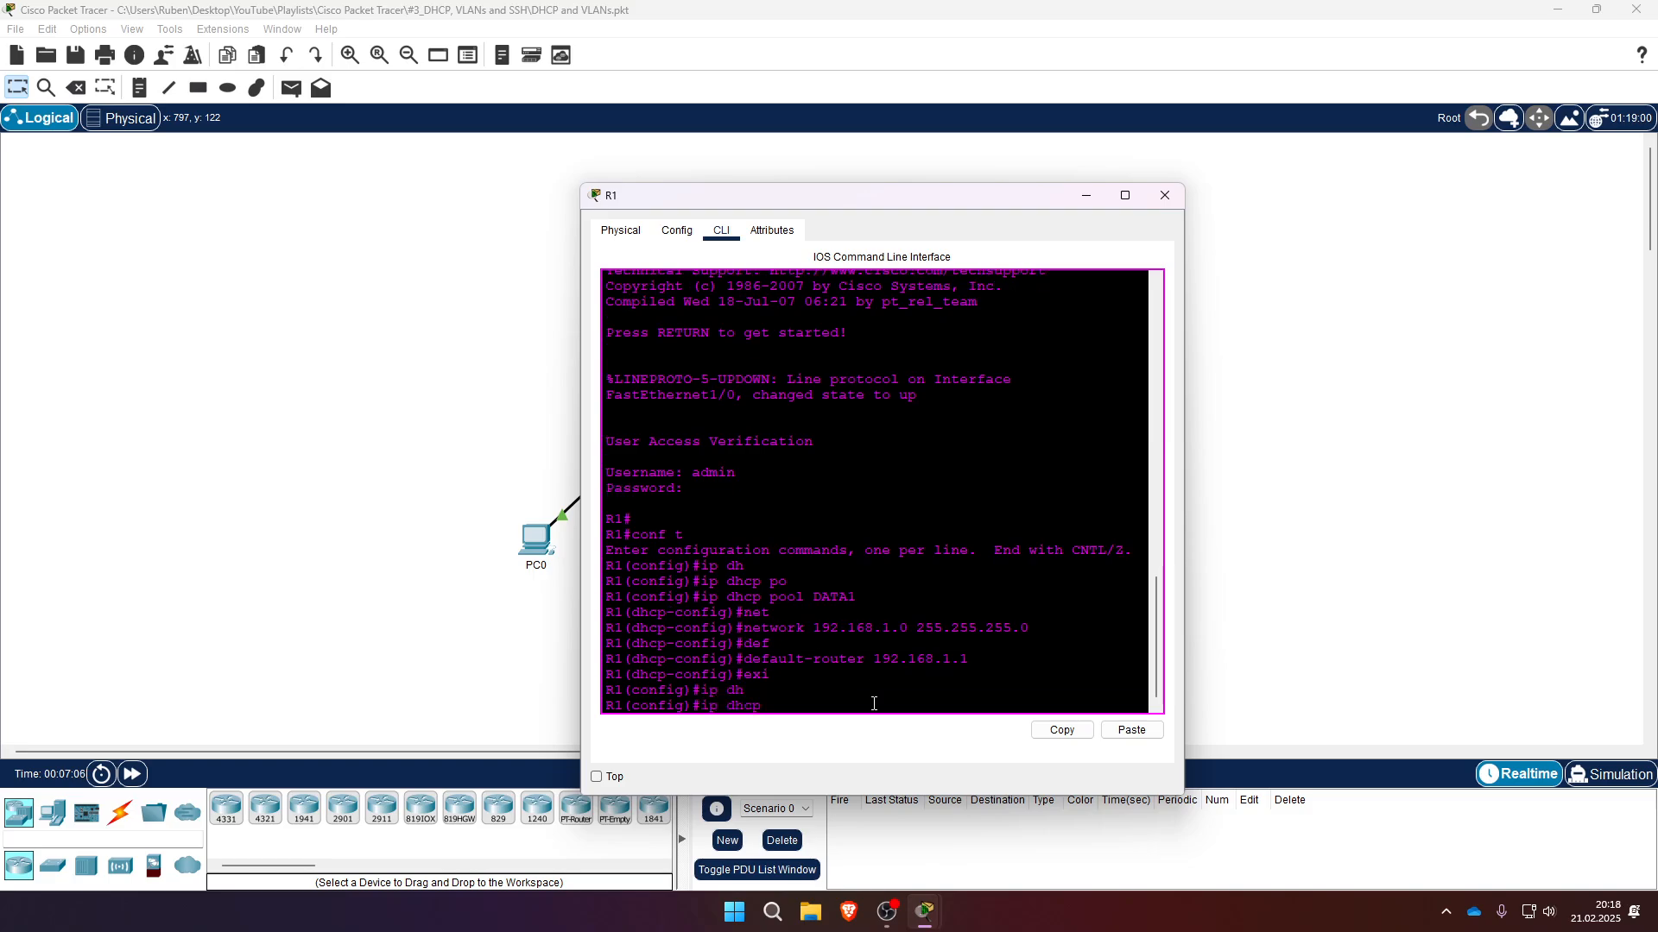
text(po)
key(Tab)
text(DATA)
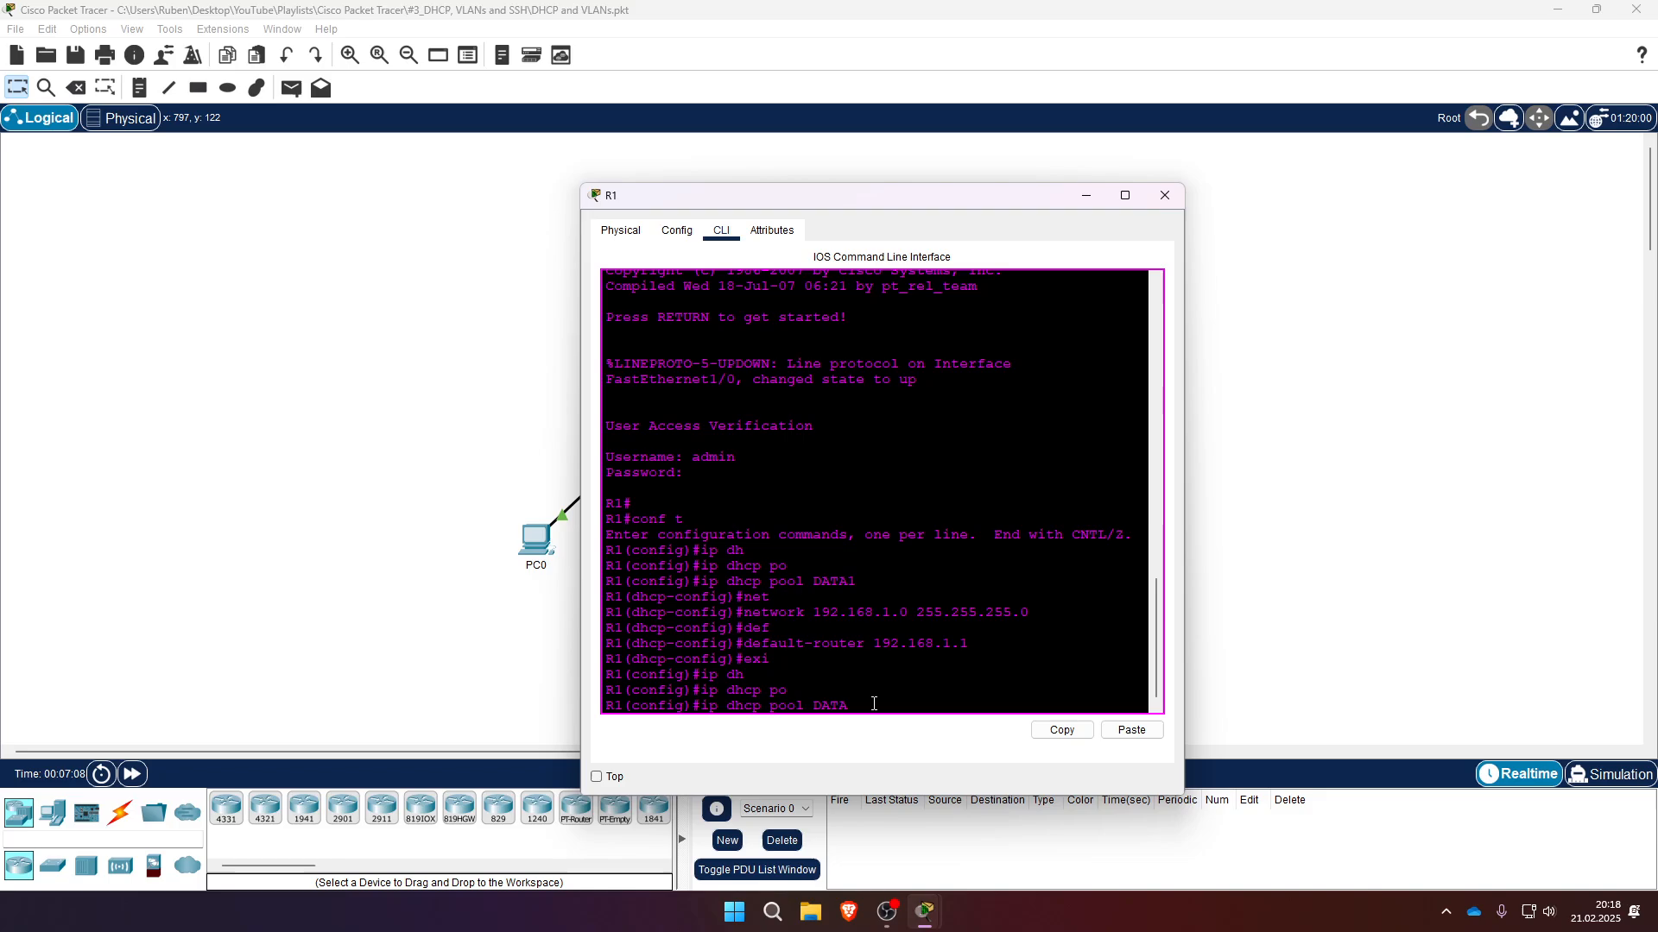
text(2)
key(Return)
- Set the DATA2 pool network to 192.168.2.0 255.255.255.0
text(net)
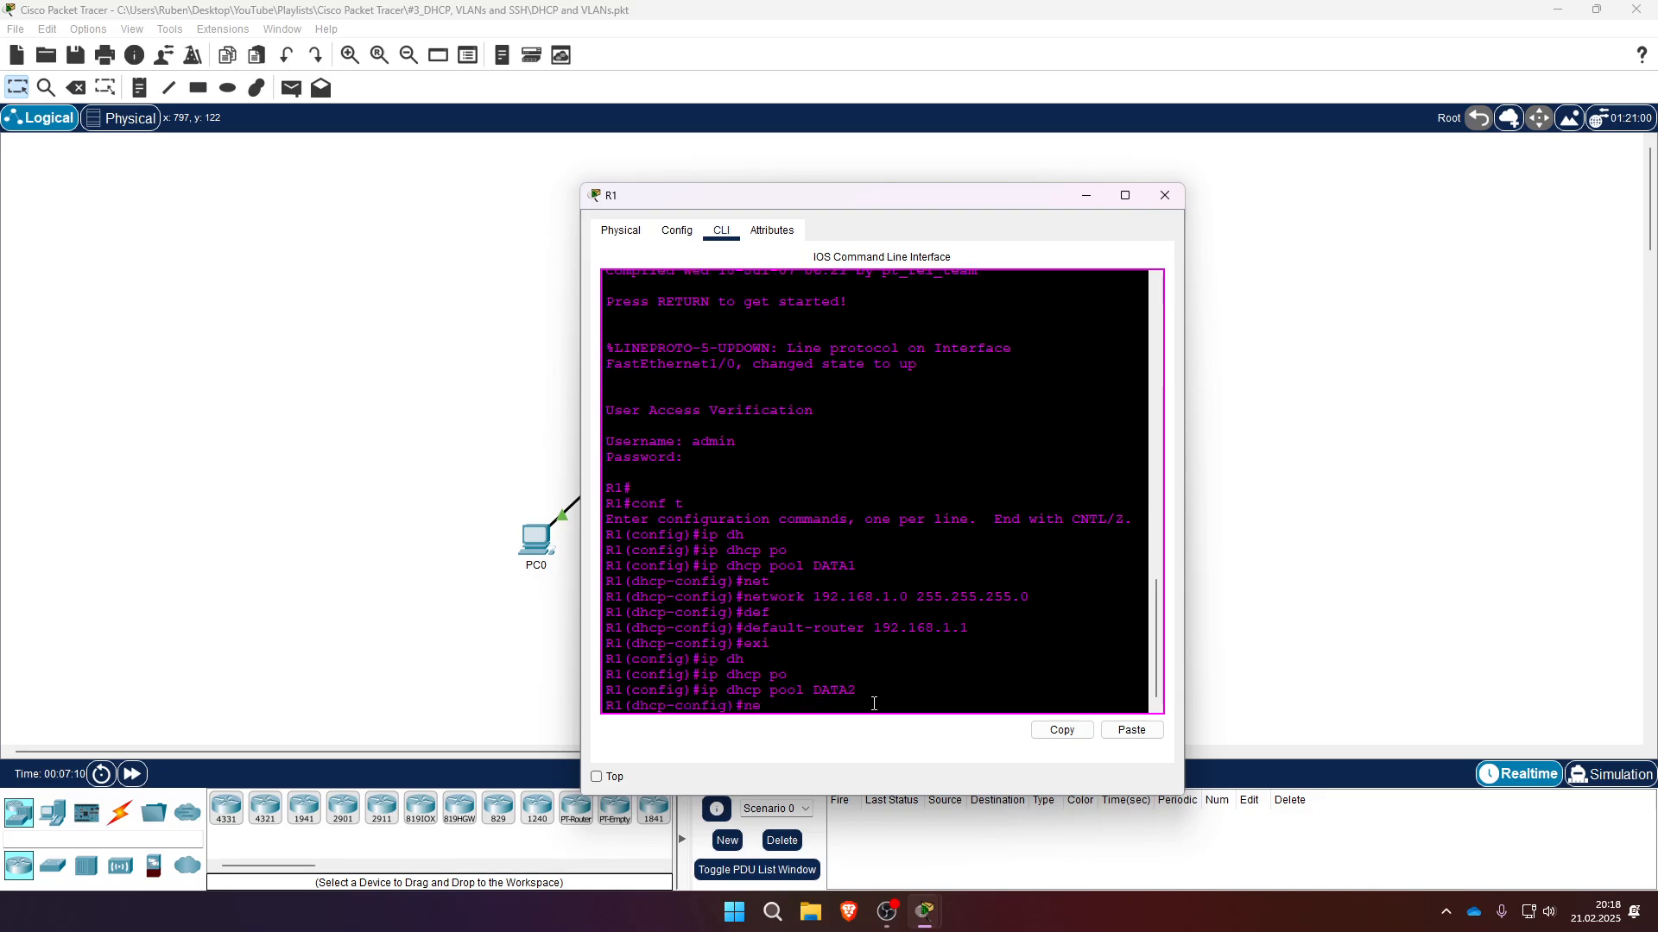
key(Tab)
text(192.168)
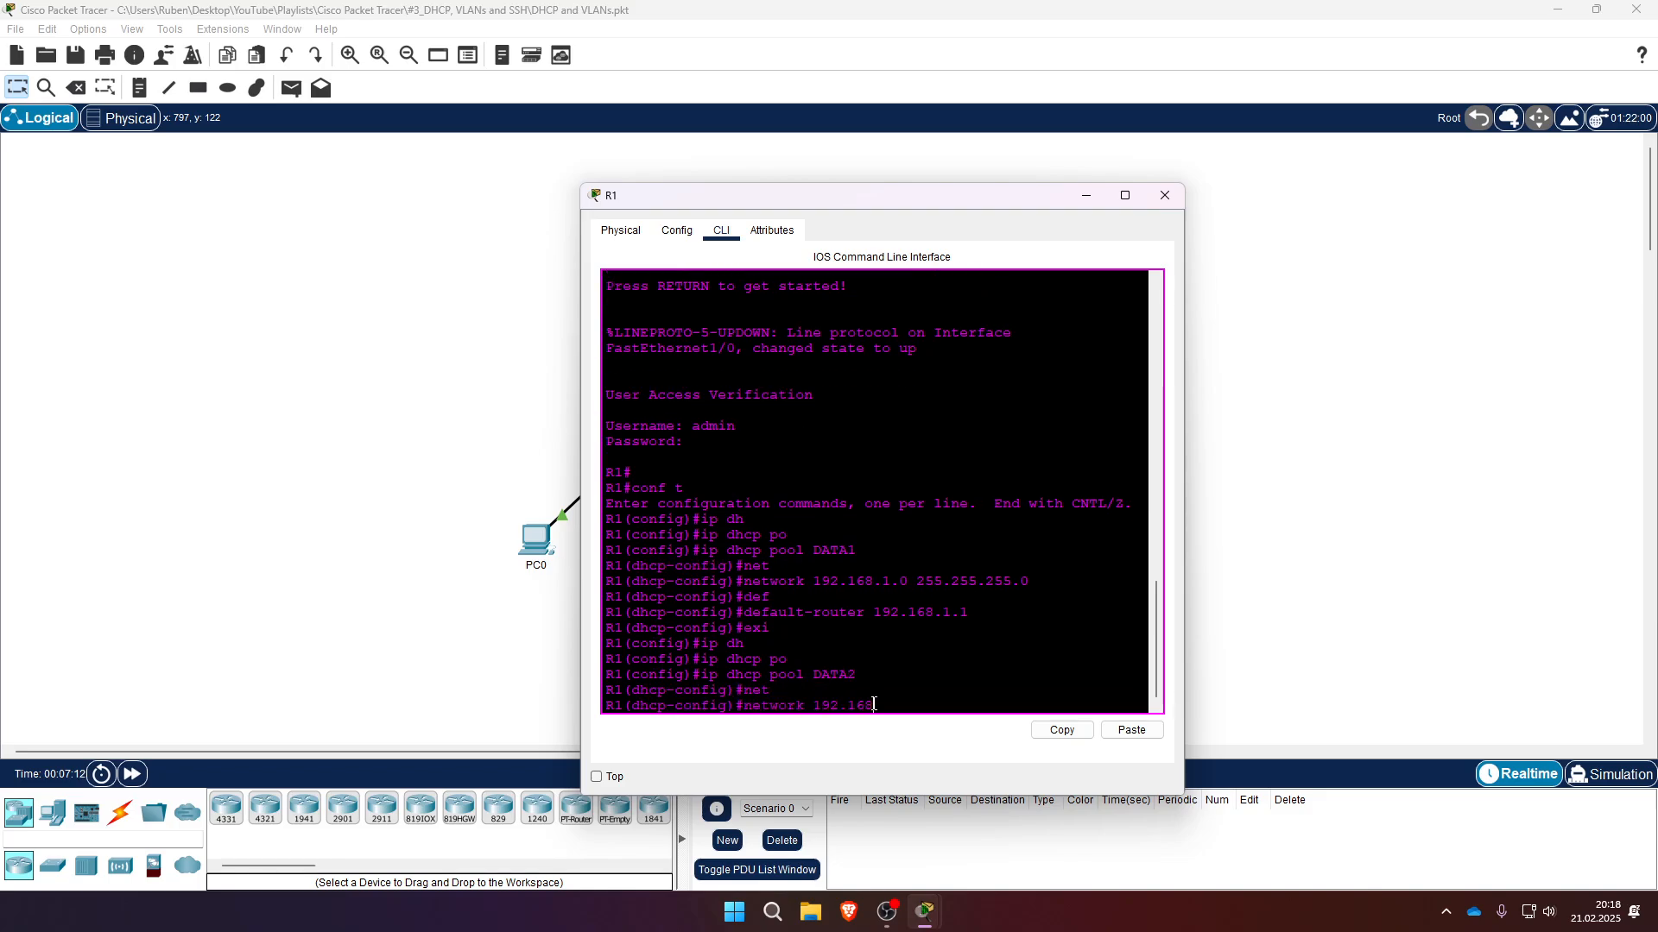
text(.2.0 2155.)
text(255.0)
key(Return)
- Set the DATA2 pool default router to 192.168.2.1
text(def)
key(Tab)
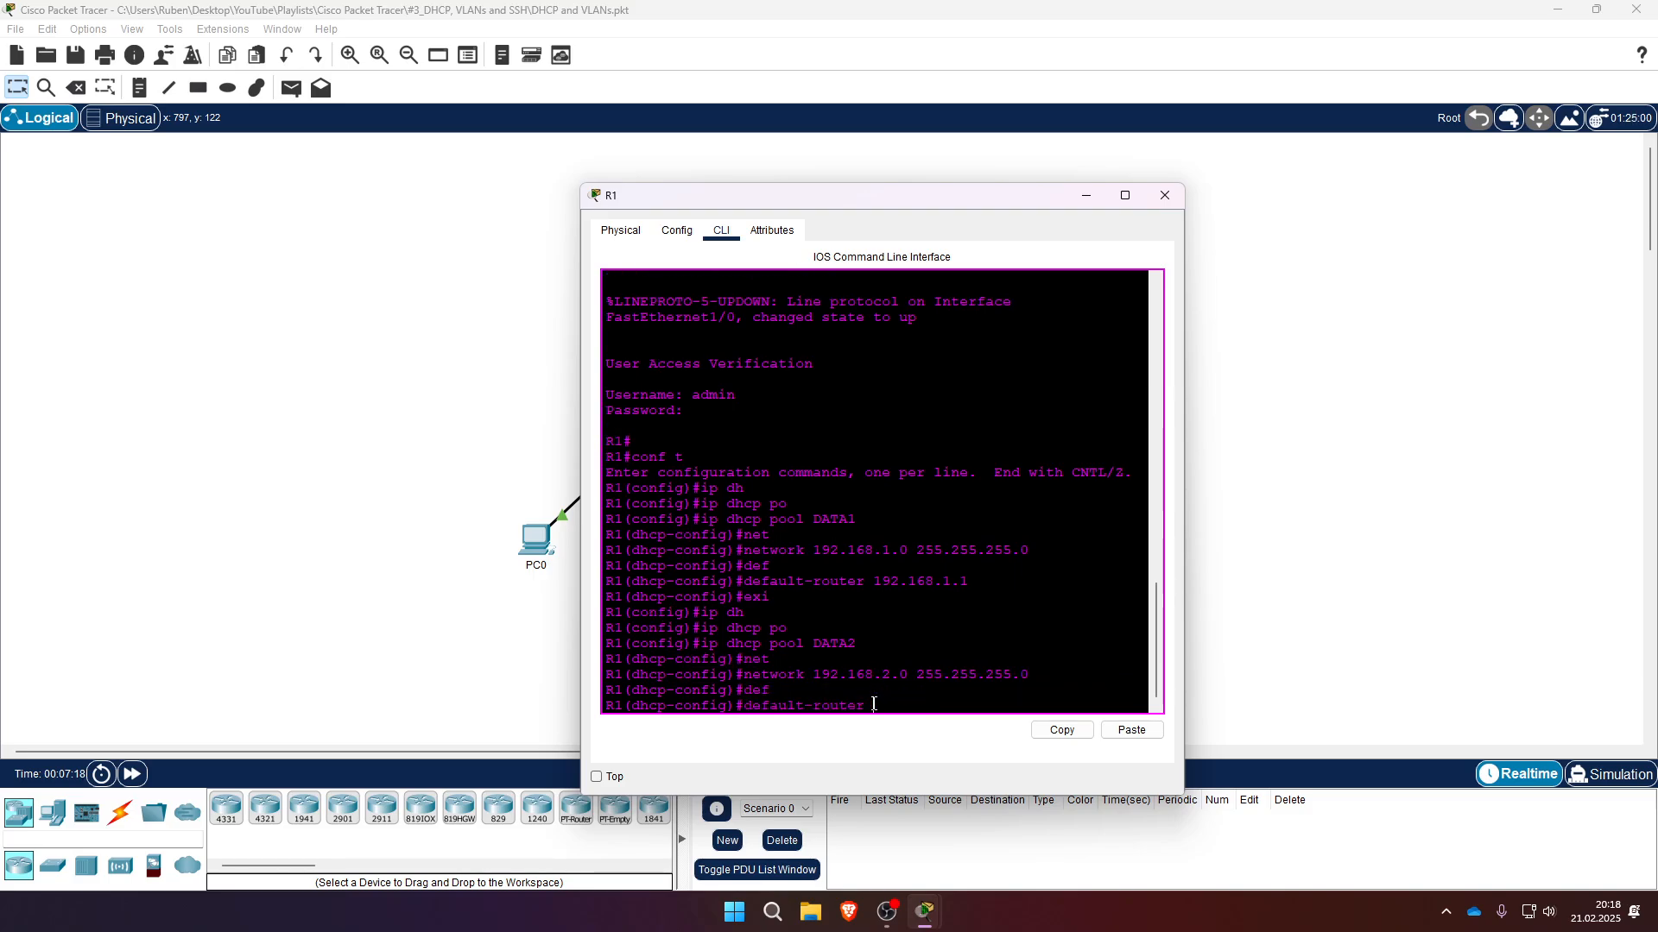
text(192.168.2.1)
key(Return)
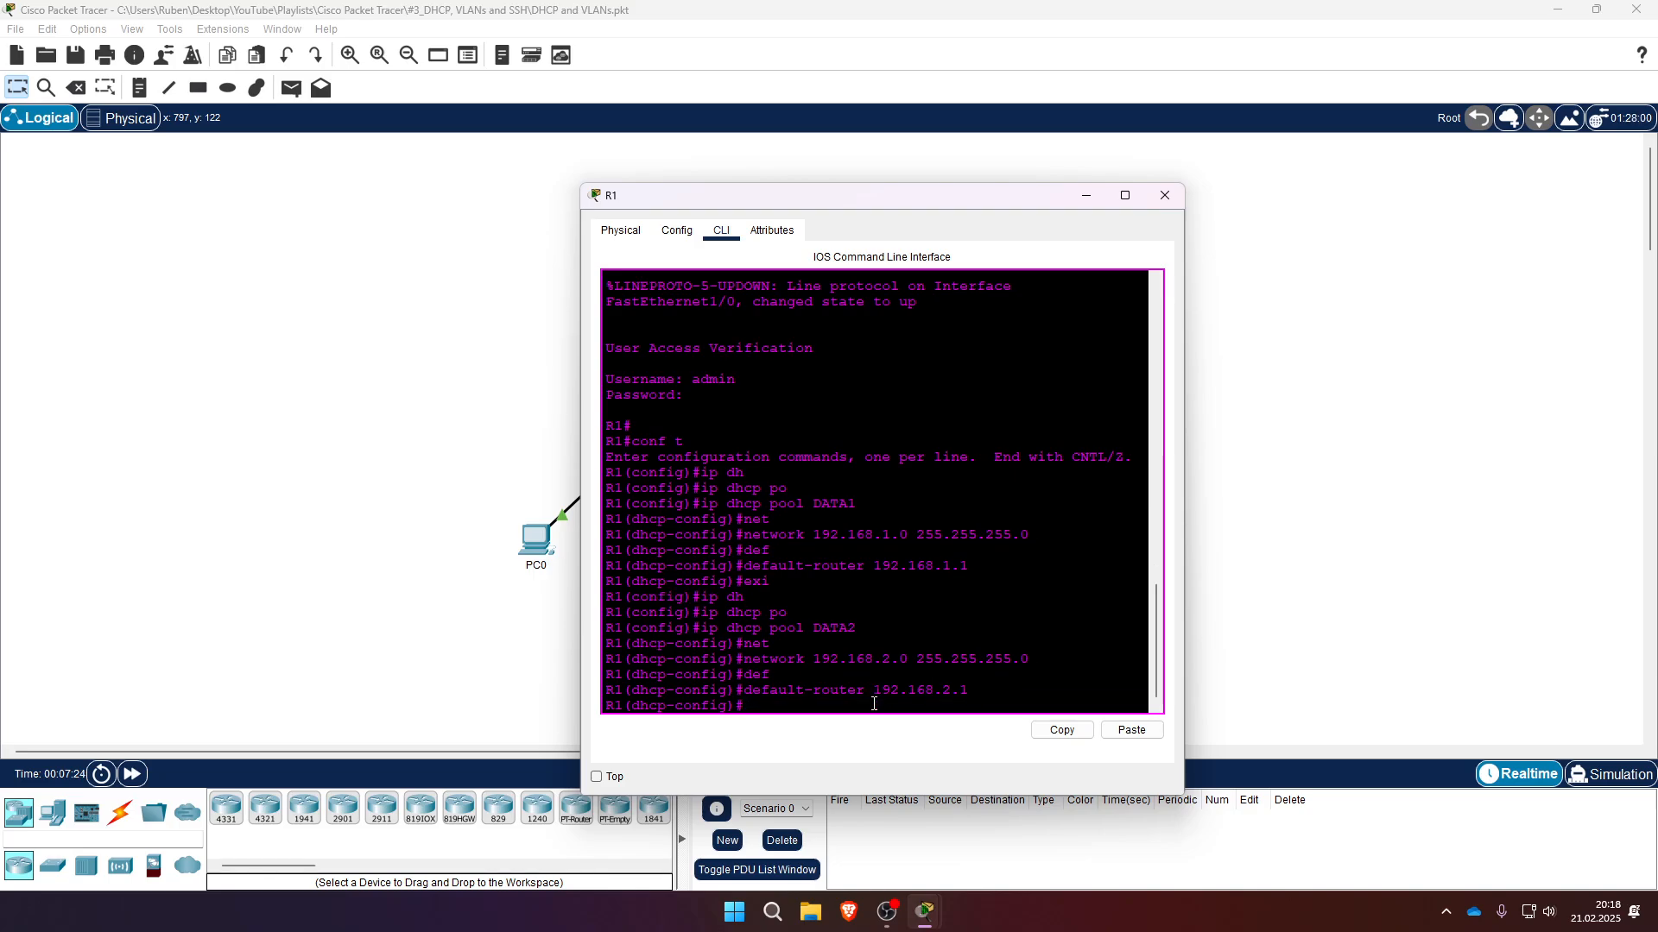
- Exit the DATA2 DHCP pool configuration
text(exi)
key(Return)
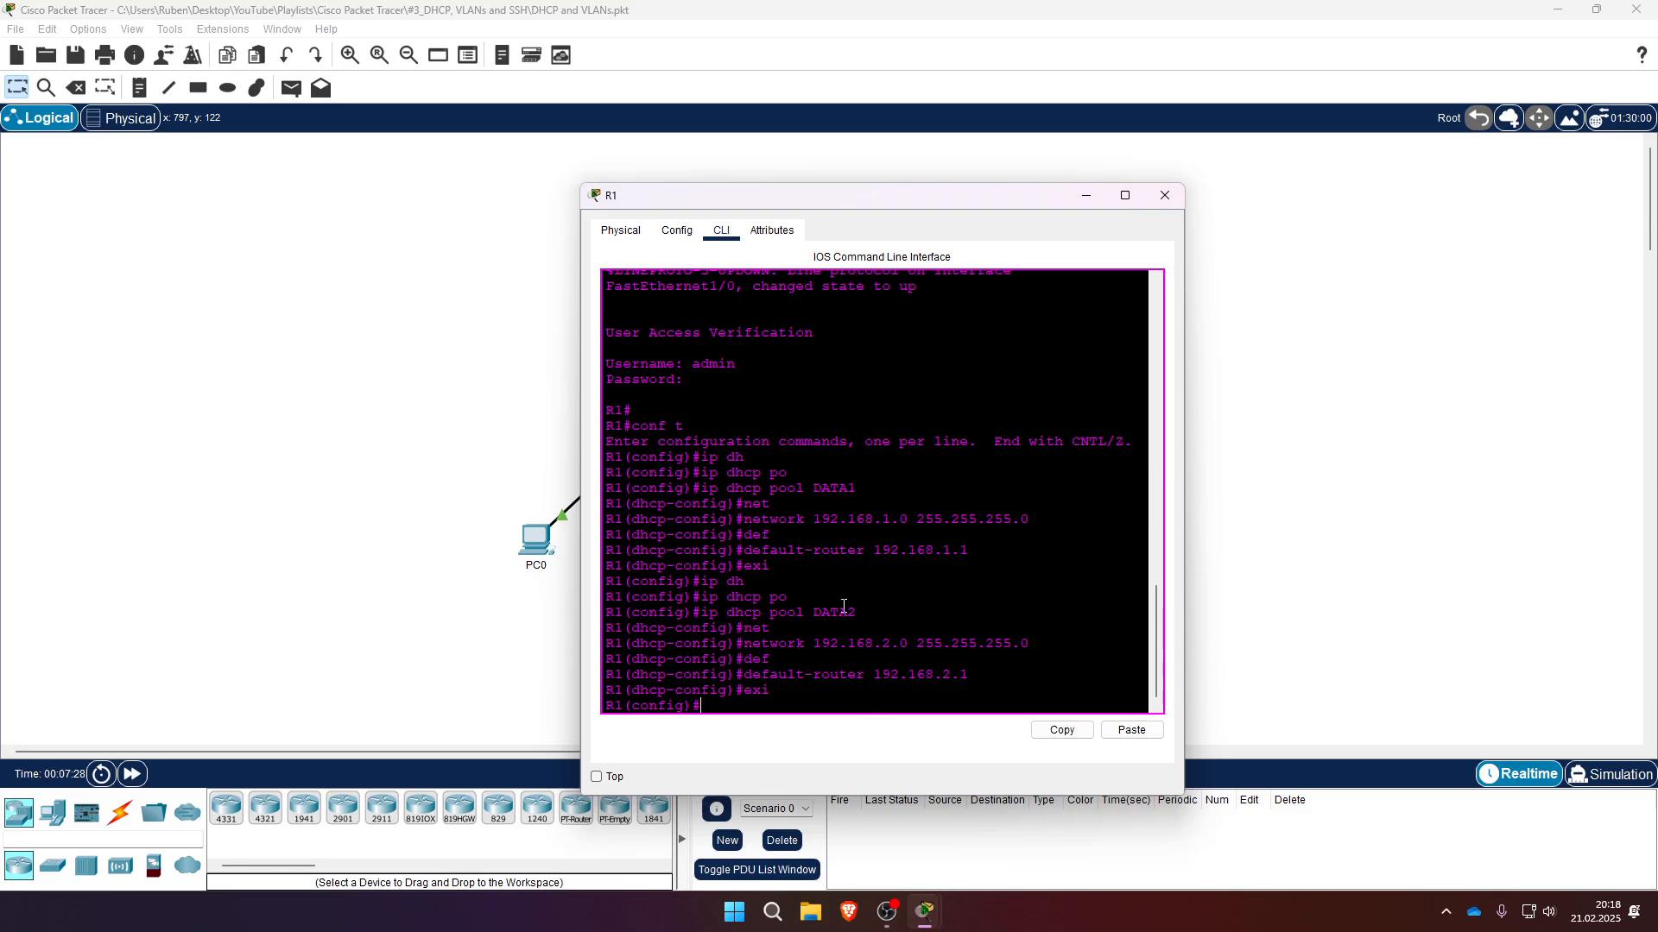
double_click(833, 488)
drag(812, 612, 857, 612)
click(750, 707)
- Enter configuration for interface vlan 10
text(inter)
key(Tab)
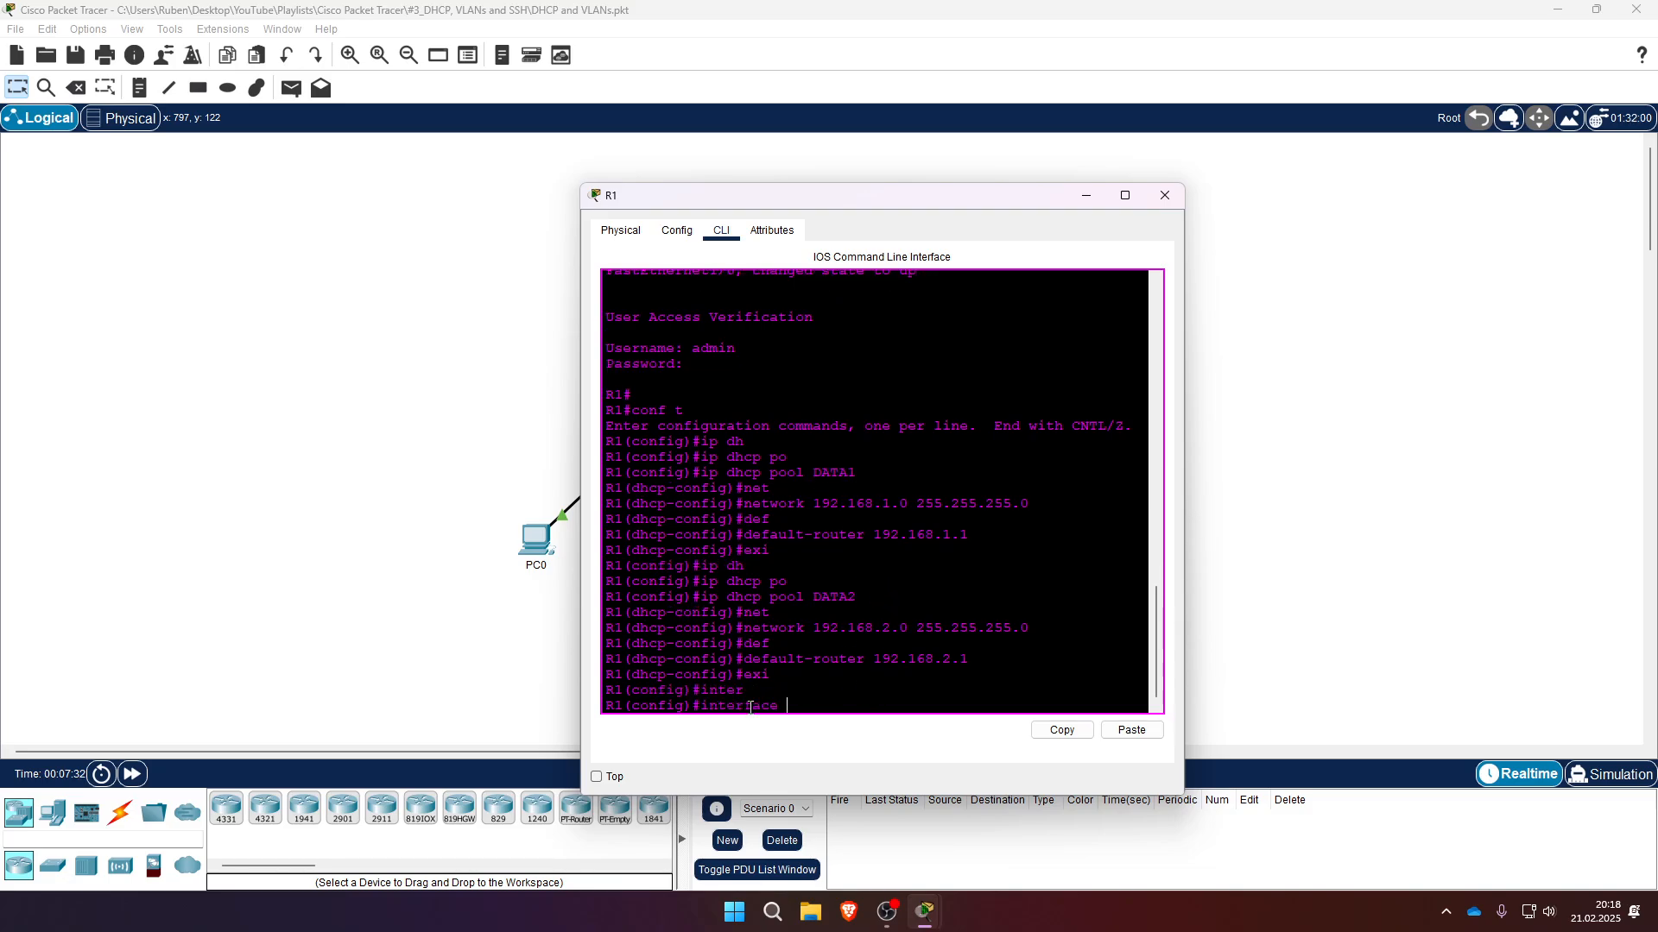
text(vl)
key(Tab)
text(10)
key(Return)
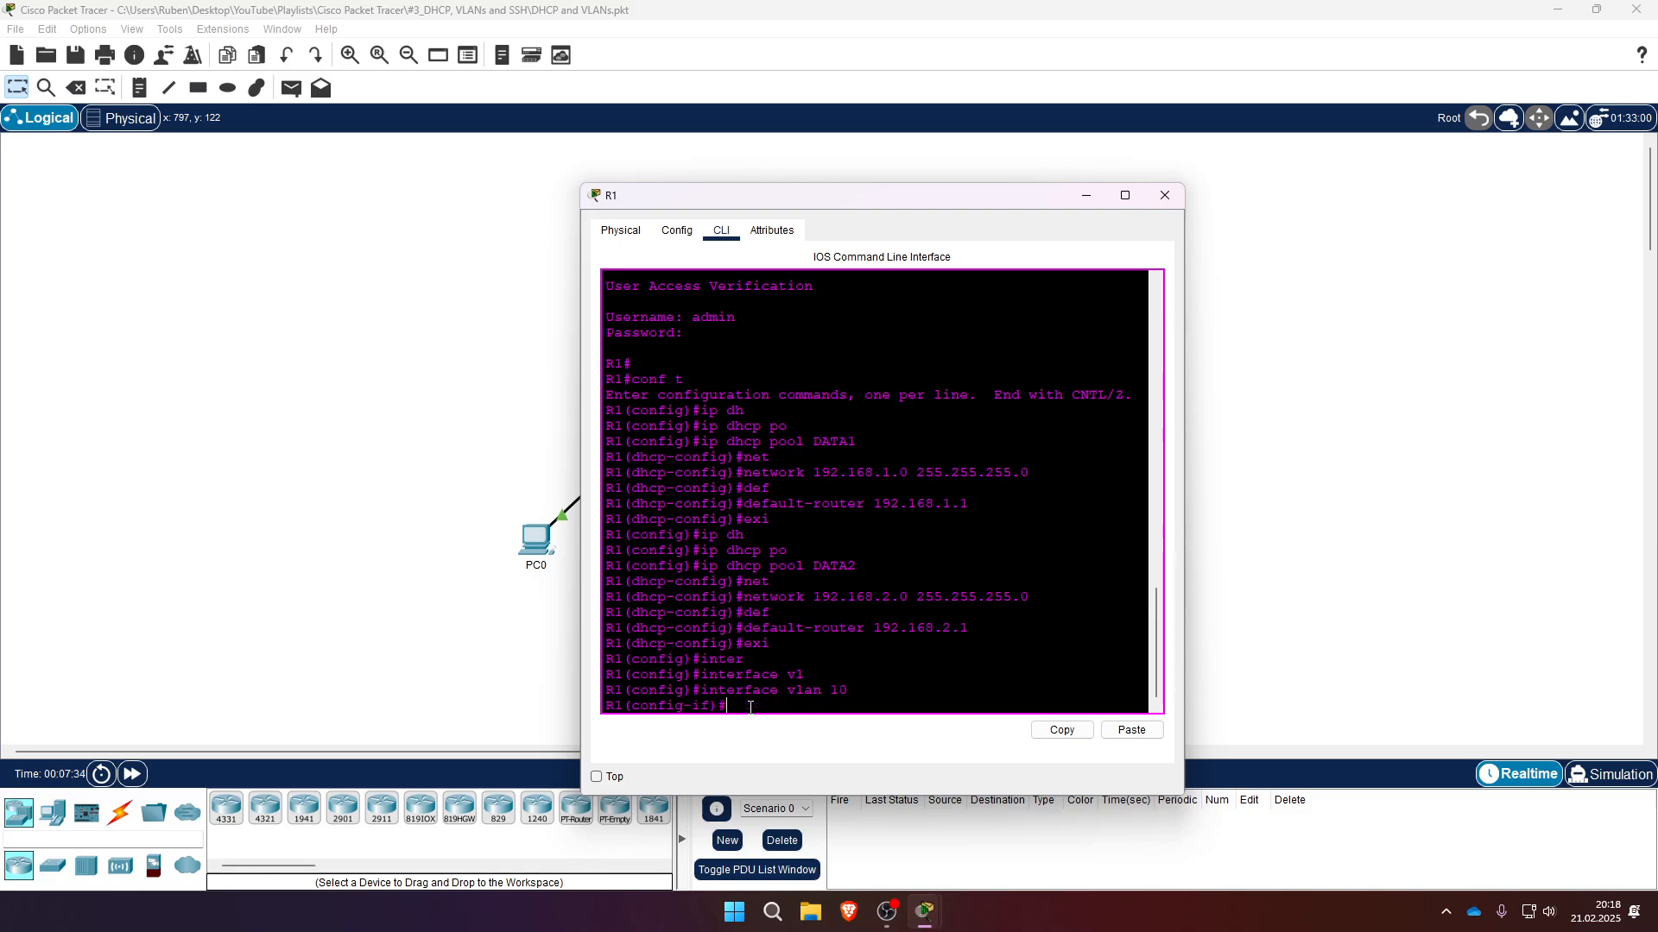
- Assign interface vlan 10 the IP address 192.168.1.1 255.255.255.0
text(ip ad)
key(Tab)
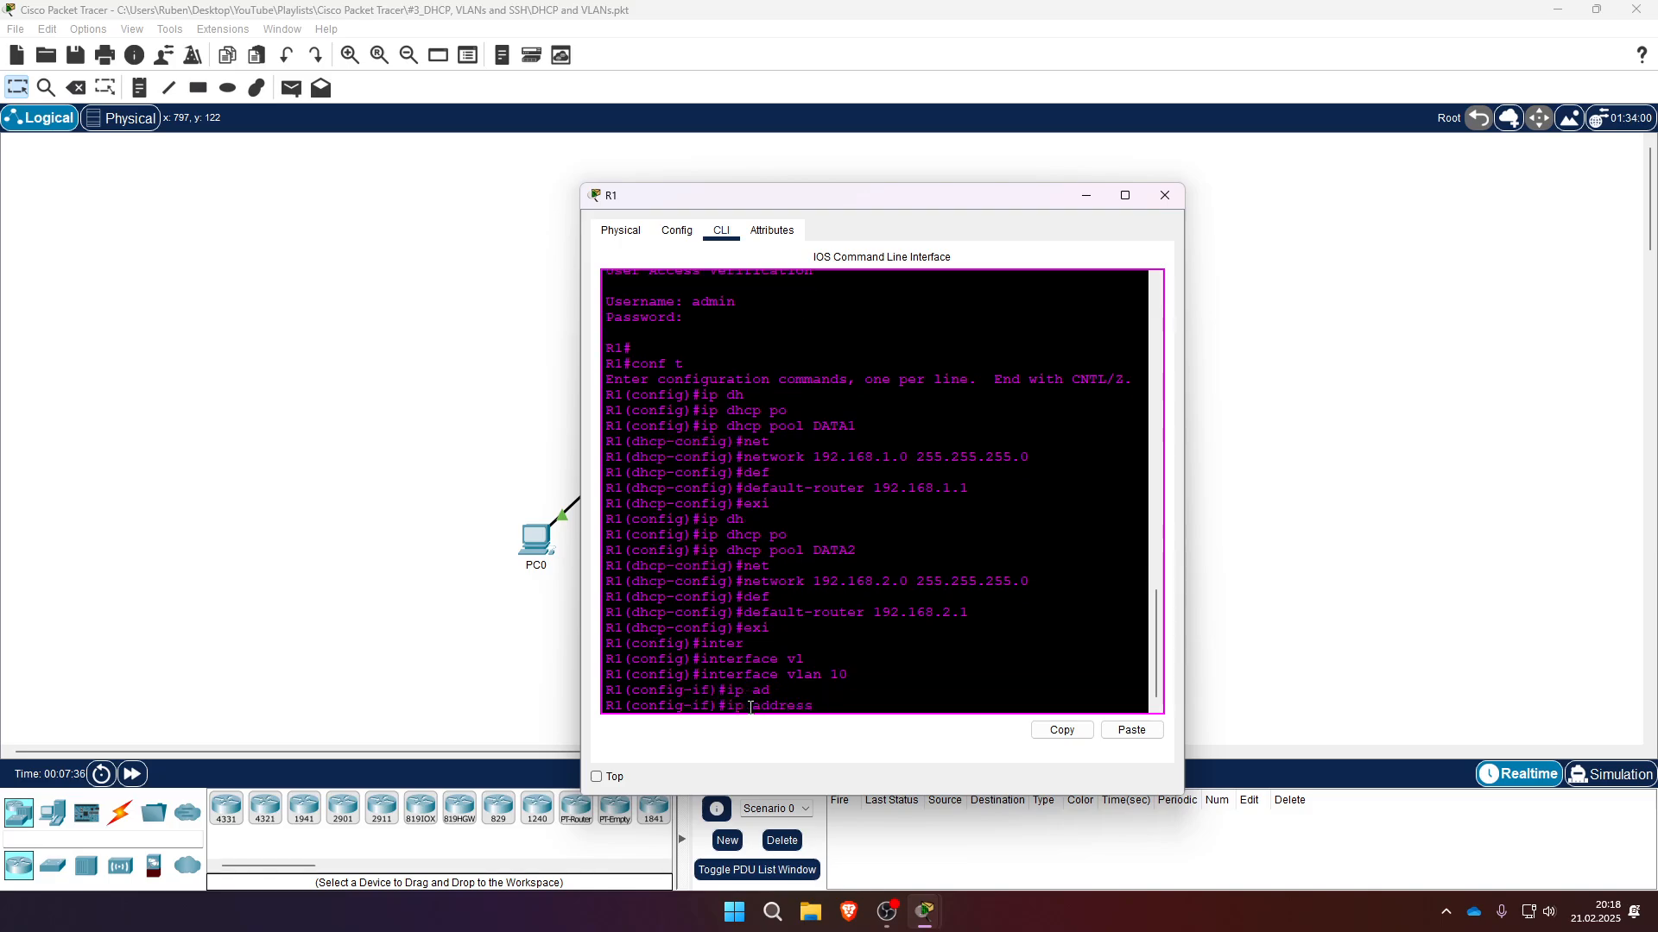
text(192.168.1.1 255.255.255.0)
key(Return)
- Give interface vlan 10 the description DATA1 and exit the interface
text(des)
key(Tab)
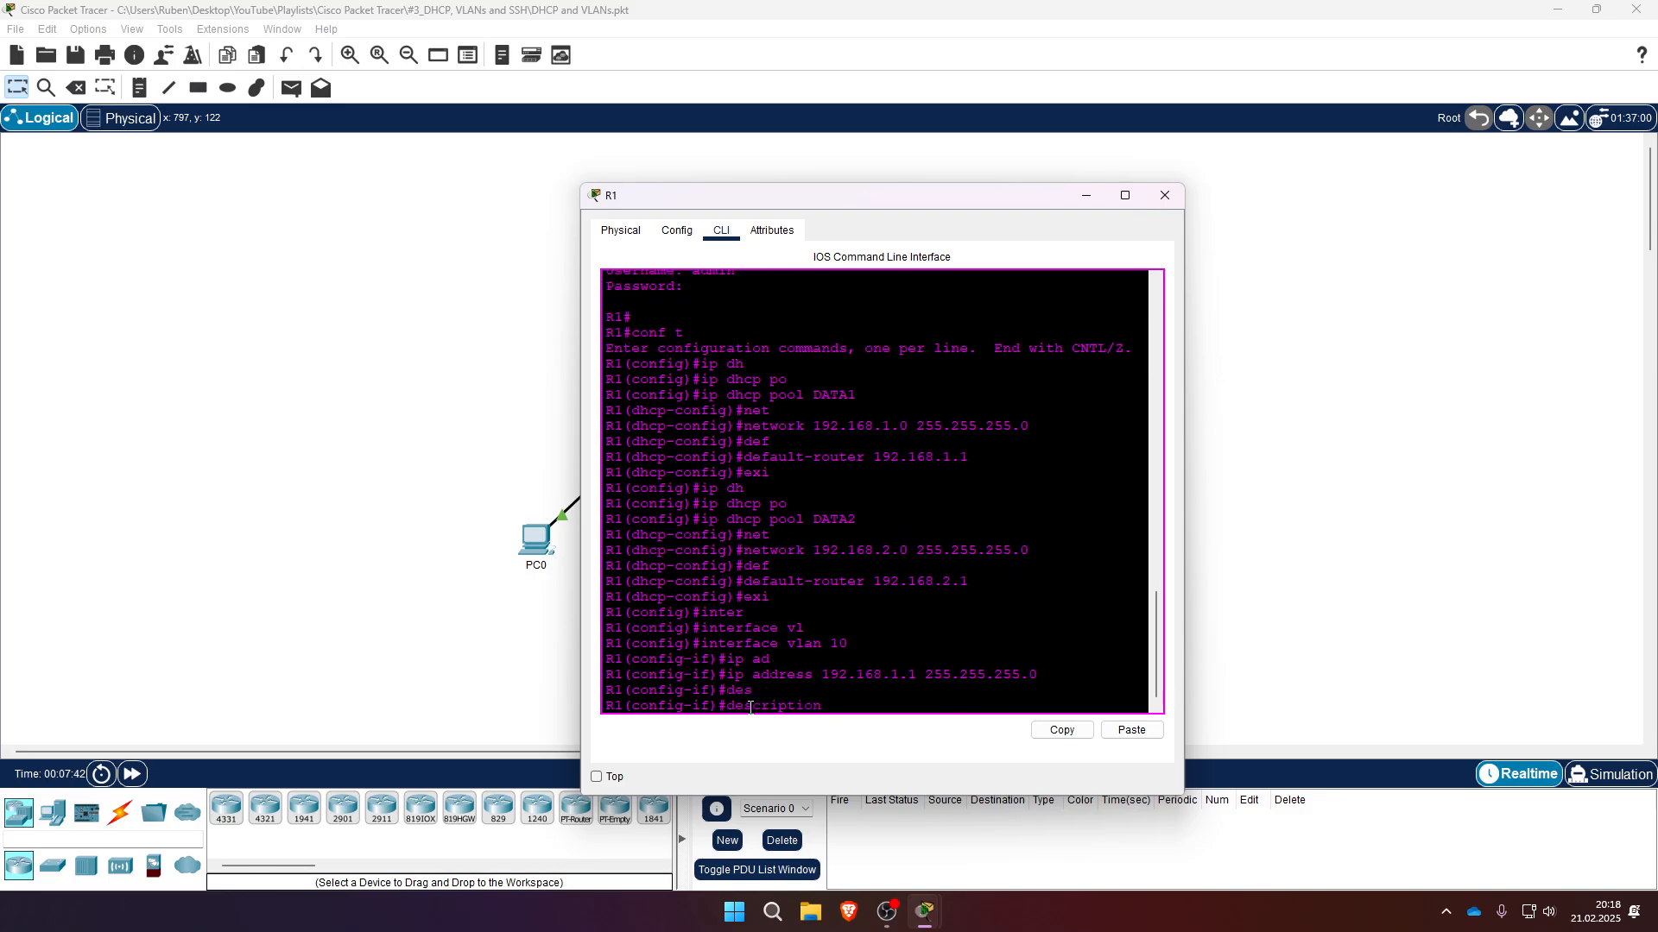
text(DATA1)
key(Return)
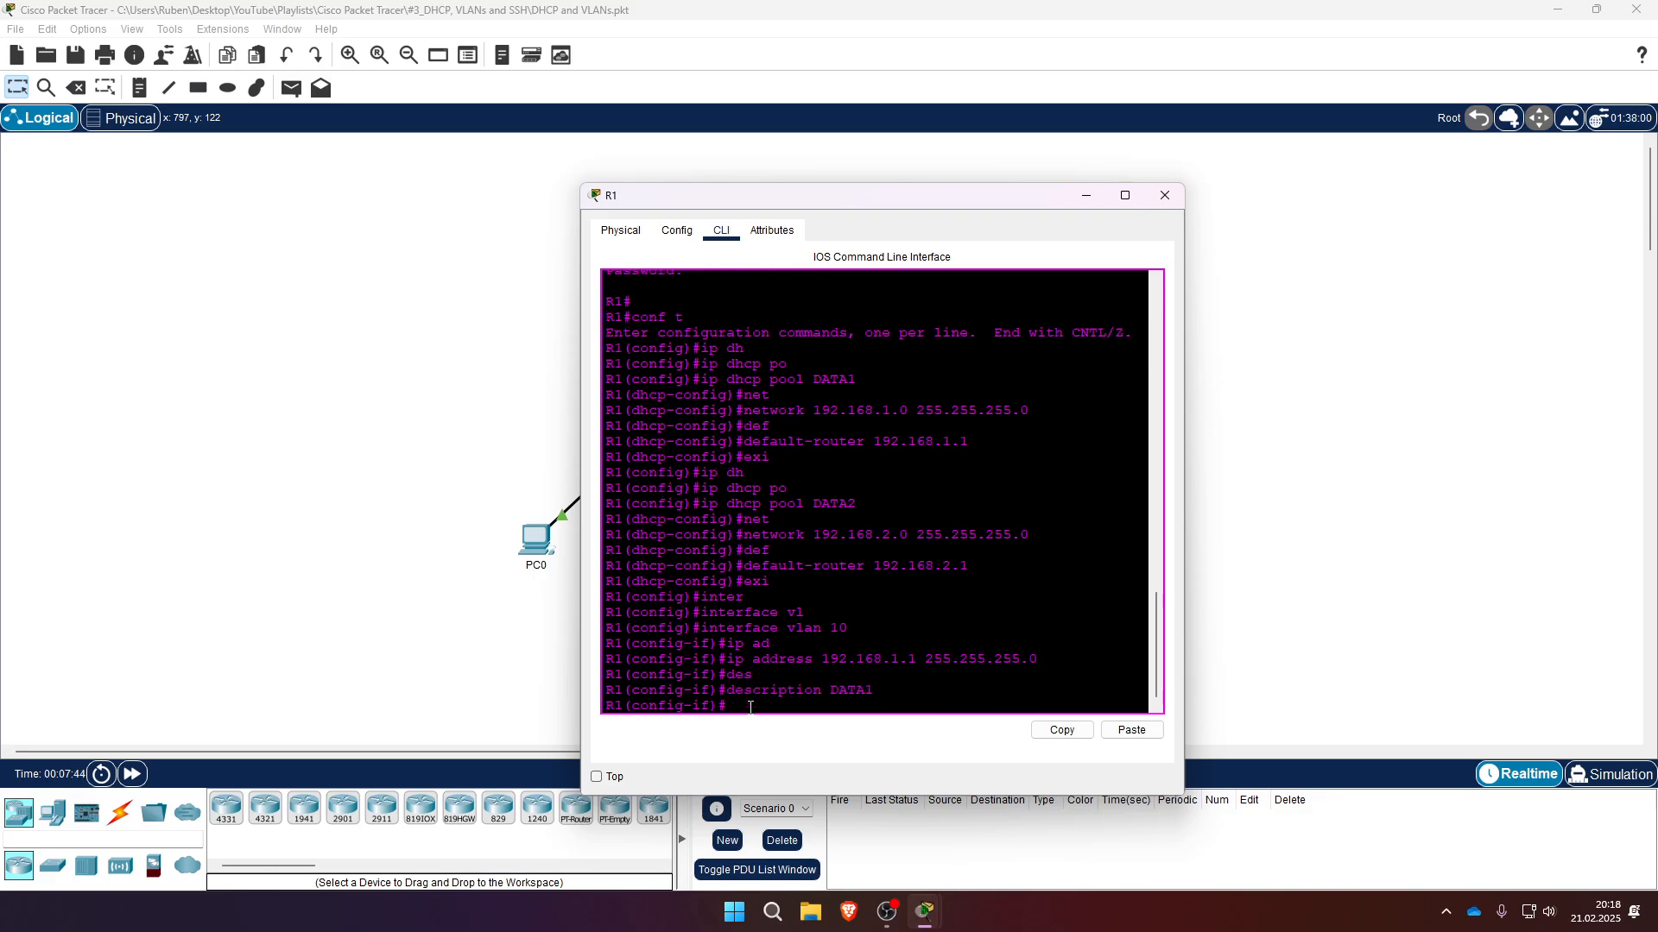
text(exi)
key(Return)
- Enter configuration for interface vlan 20
text(inter)
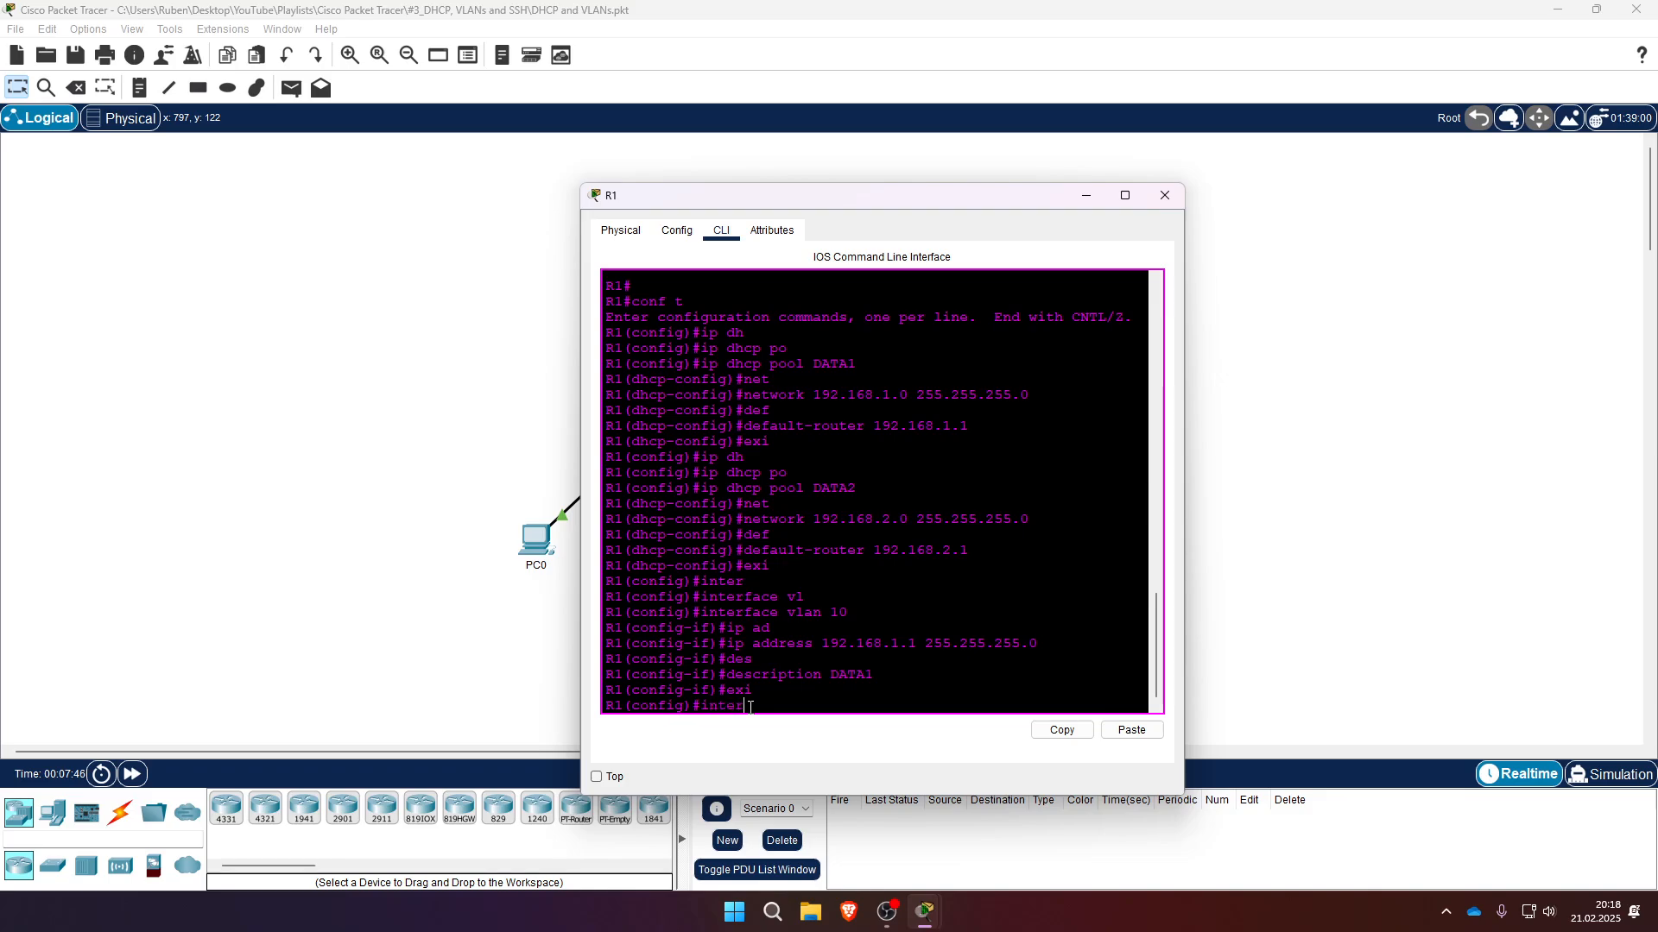
key(Tab)
text(vl)
key(Tab)
text(20)
key(Return)
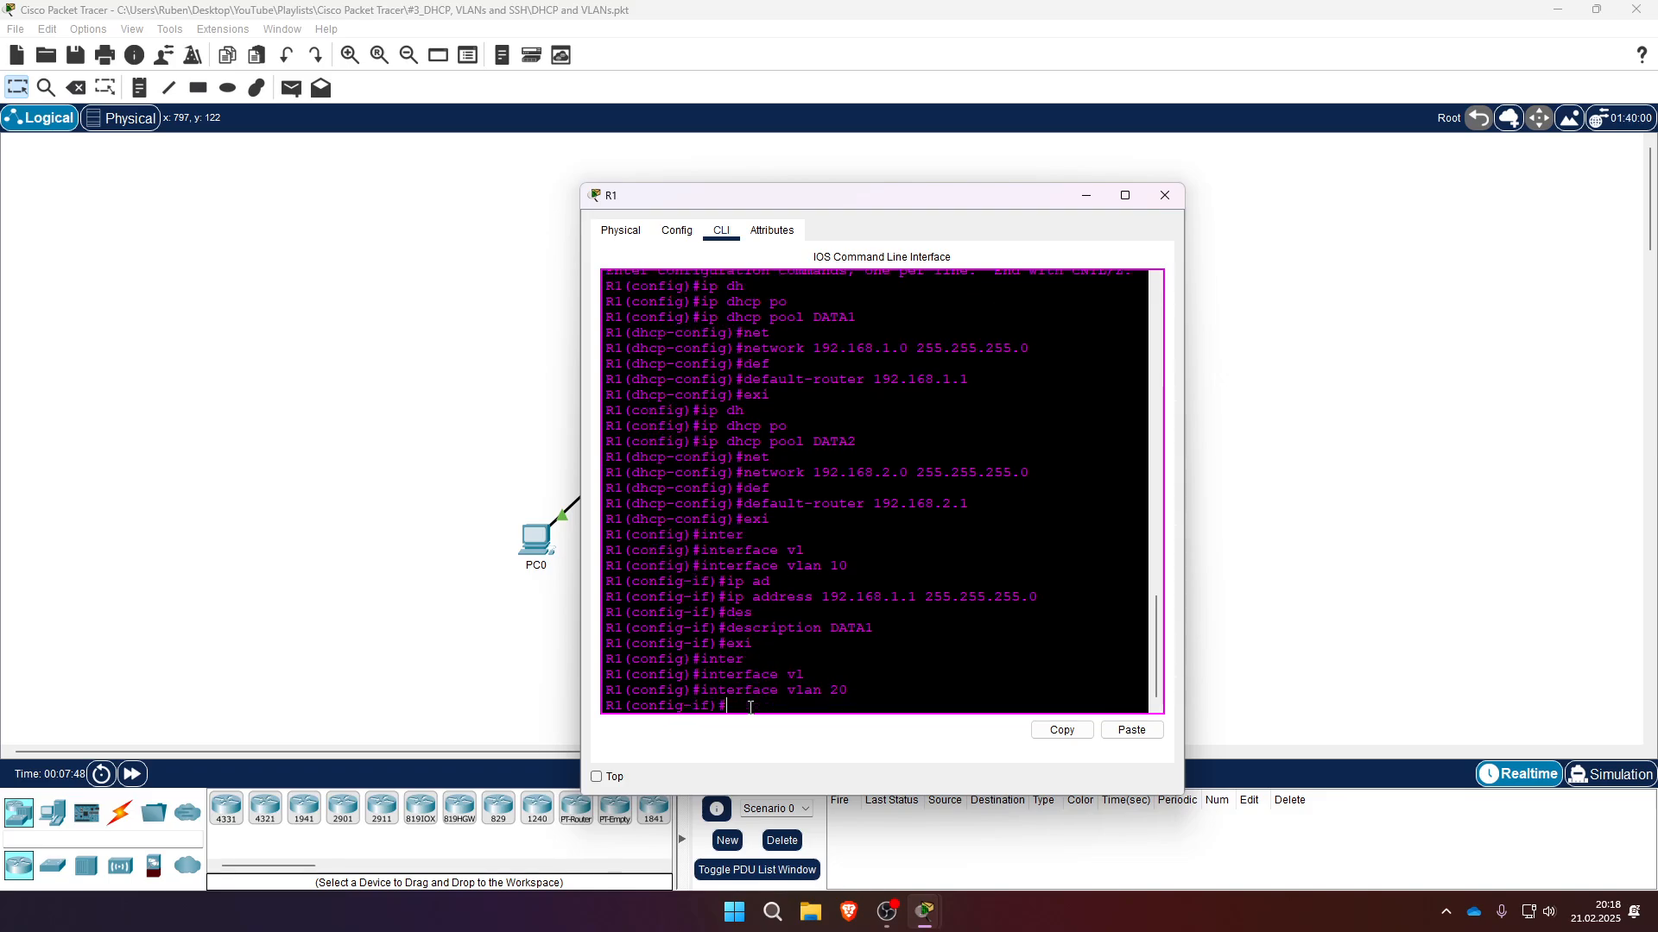
- Assign interface vlan 20 the IP address 192.168.2.1 255.255.255.0
text(ip add)
key(Tab)
text(192.168)
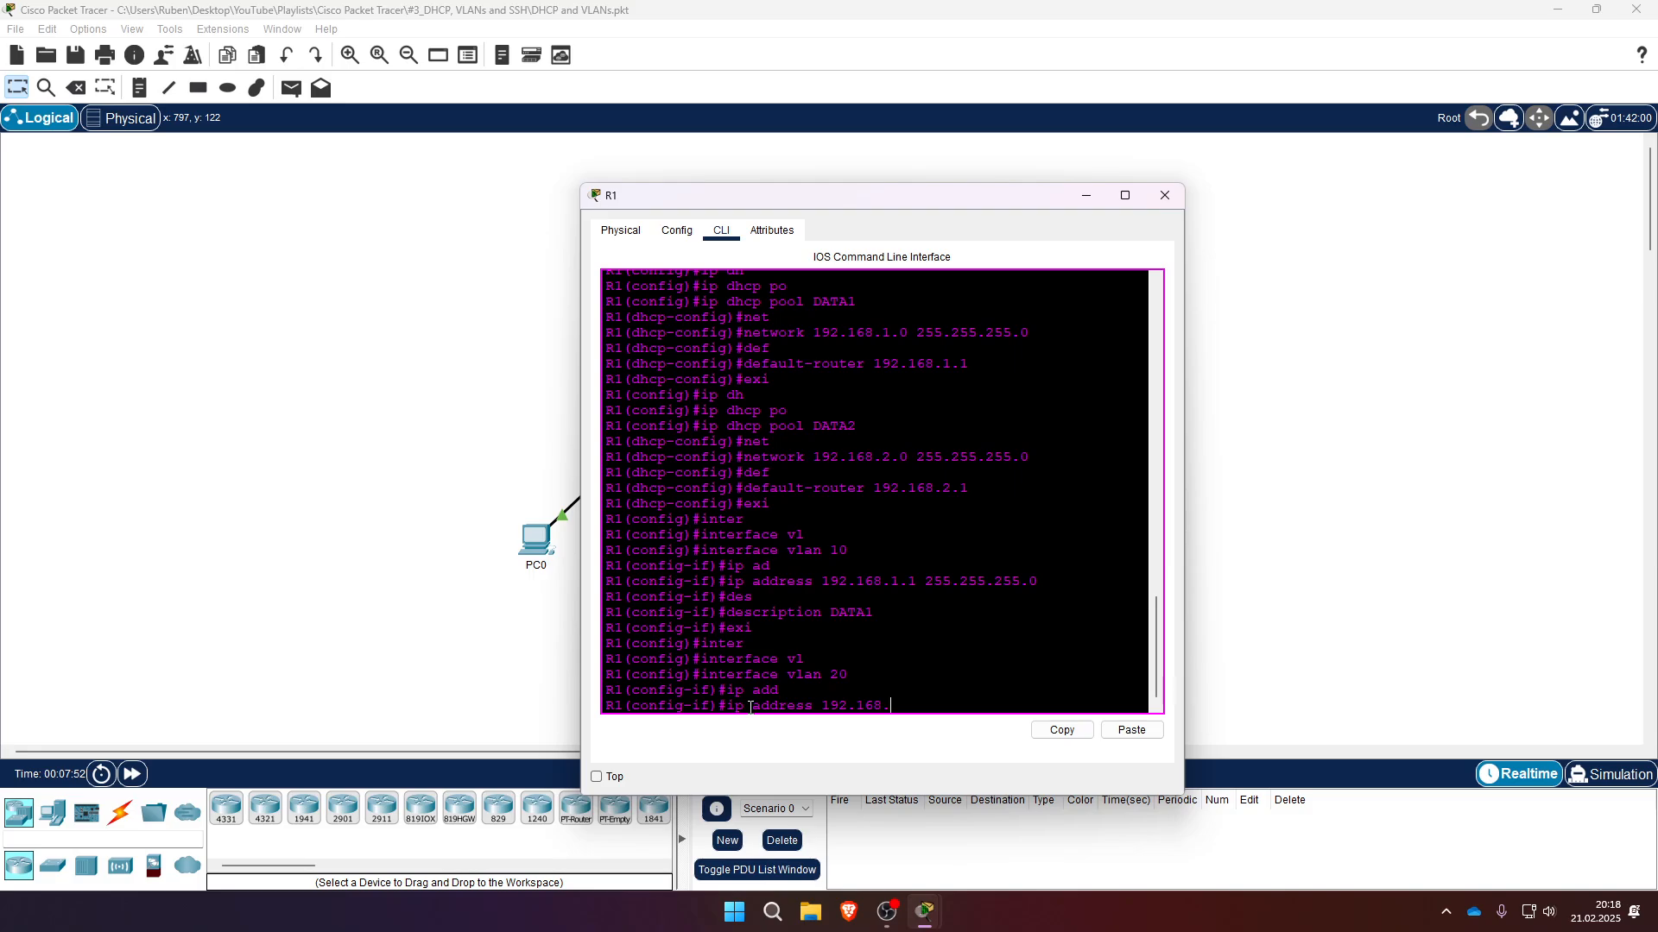
text(.2.1 255.255.255.0)
key(Return)
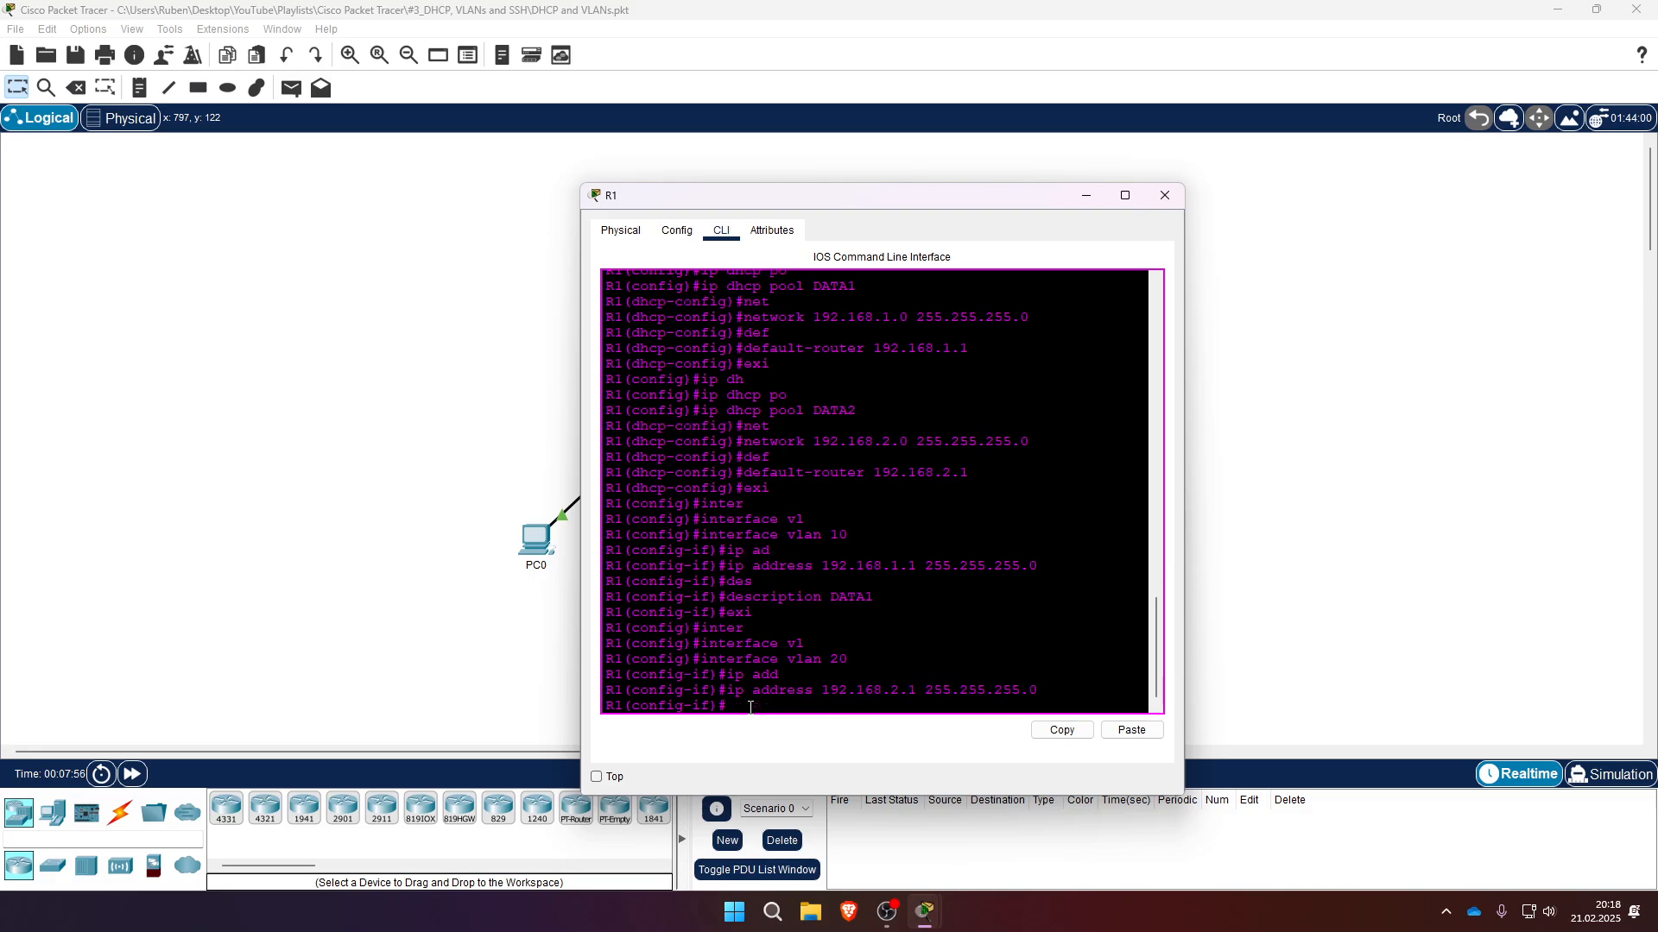
- Give interface vlan 20 the description DATA2 and exit the interface
text(de)
key(Tab)
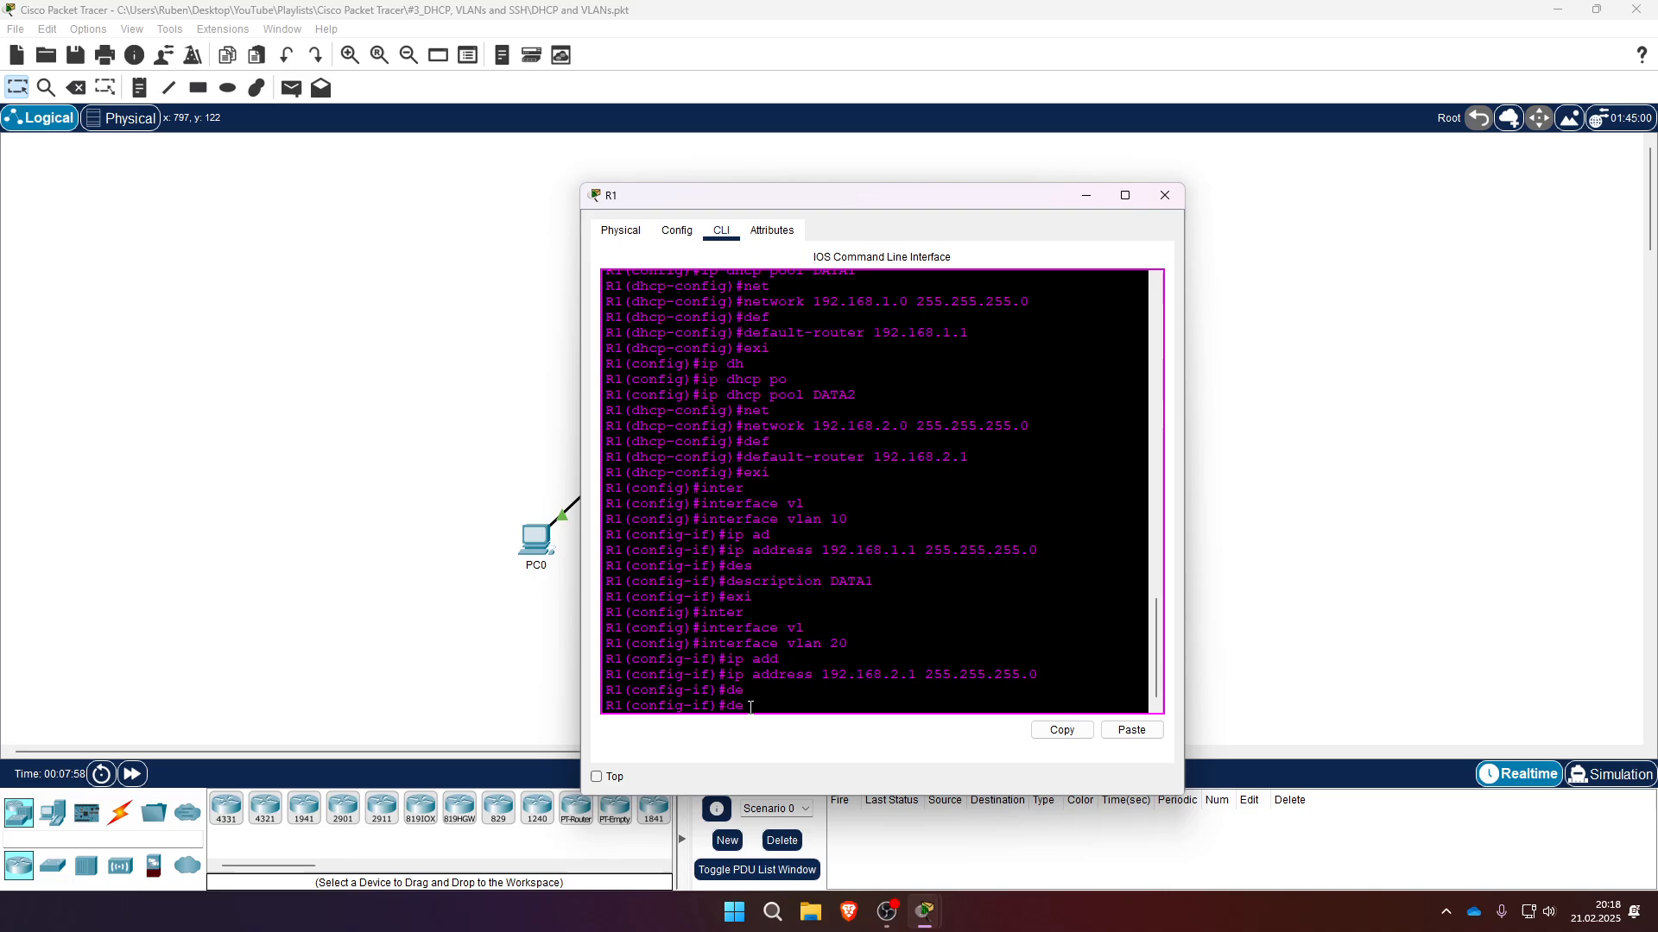
text(s)
key(Tab)
text(DATA2)
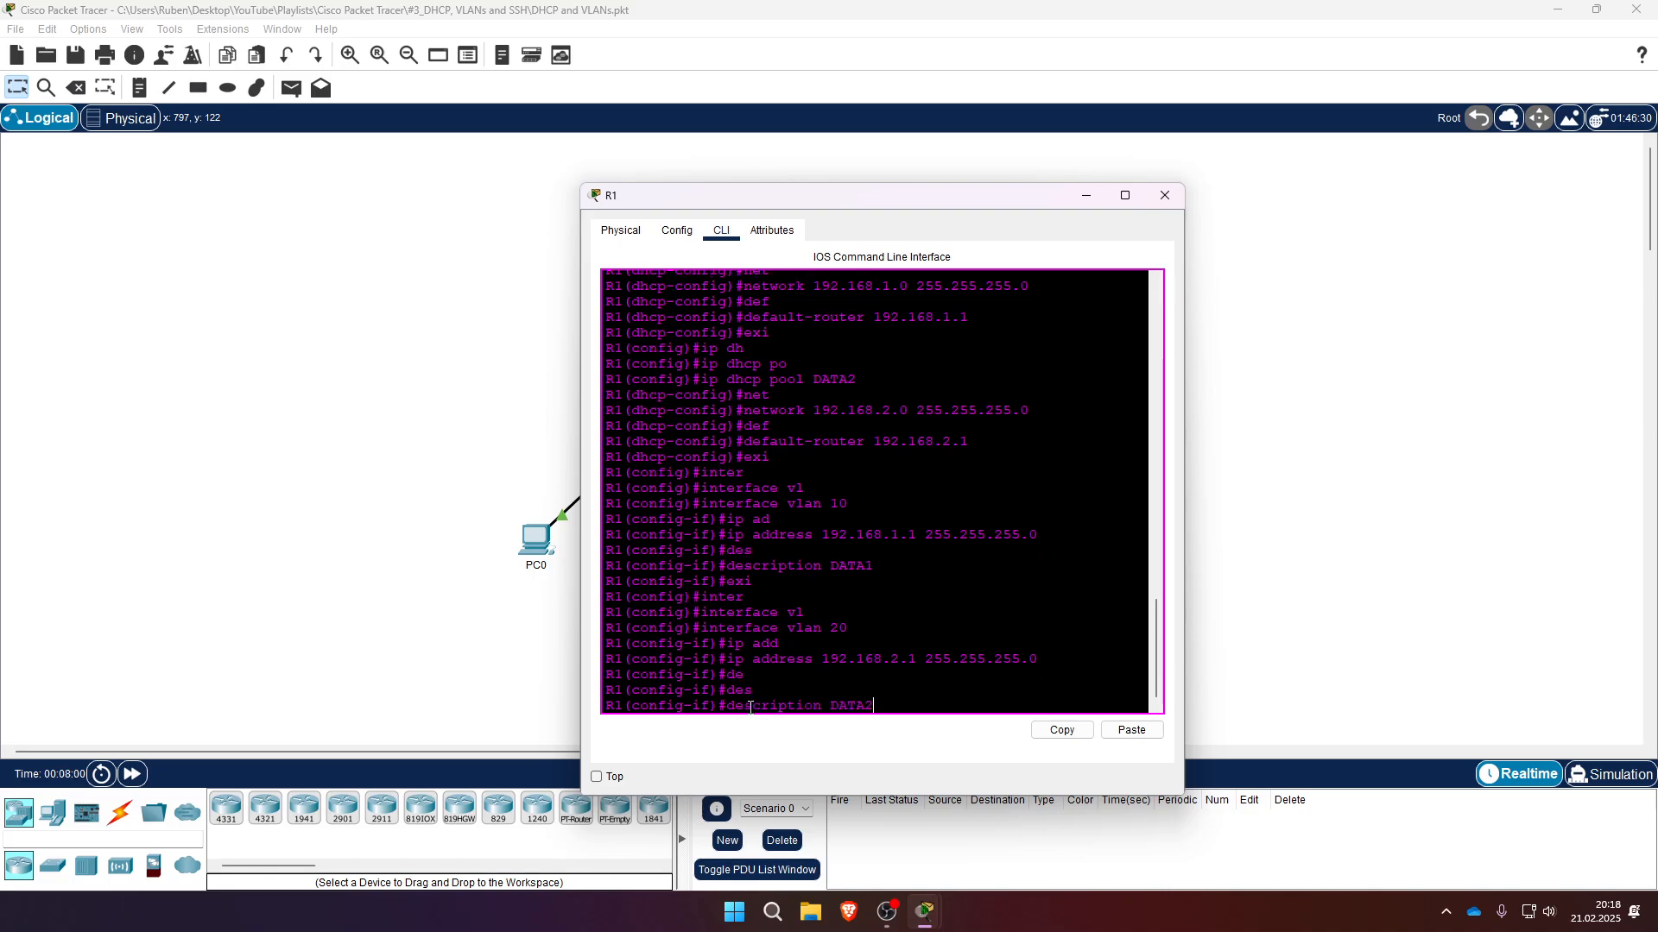
key(Return)
text(exi)
key(Return)
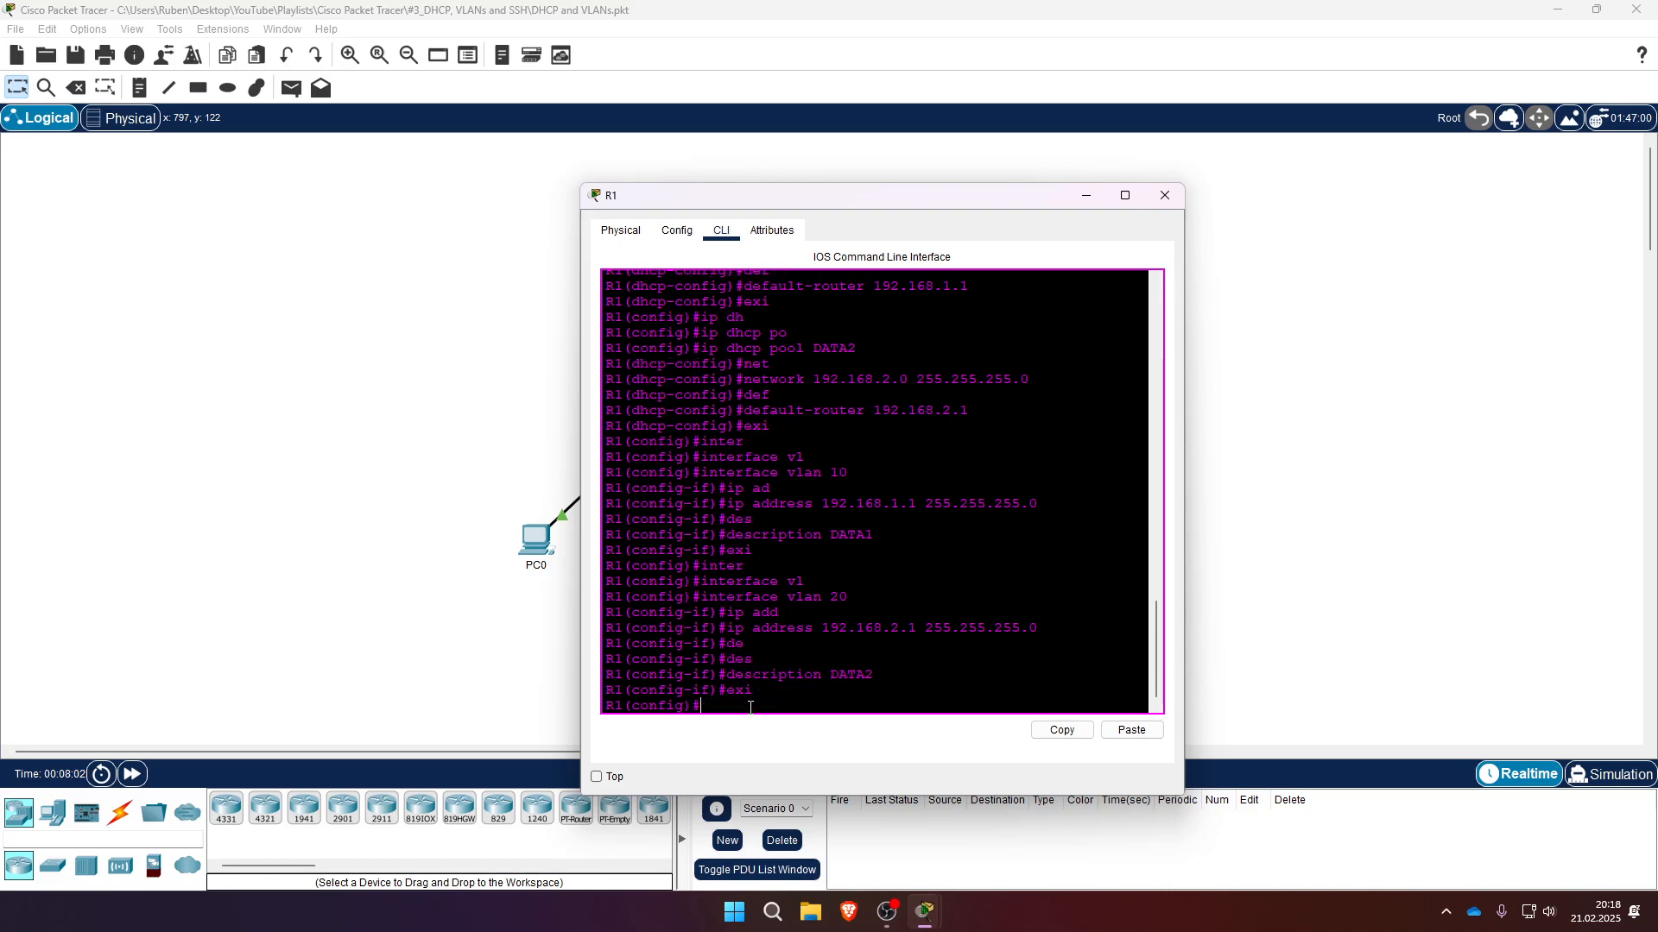
- Leave configuration mode and enter VLAN database mode
text(exi)
key(Return)
text(vl)
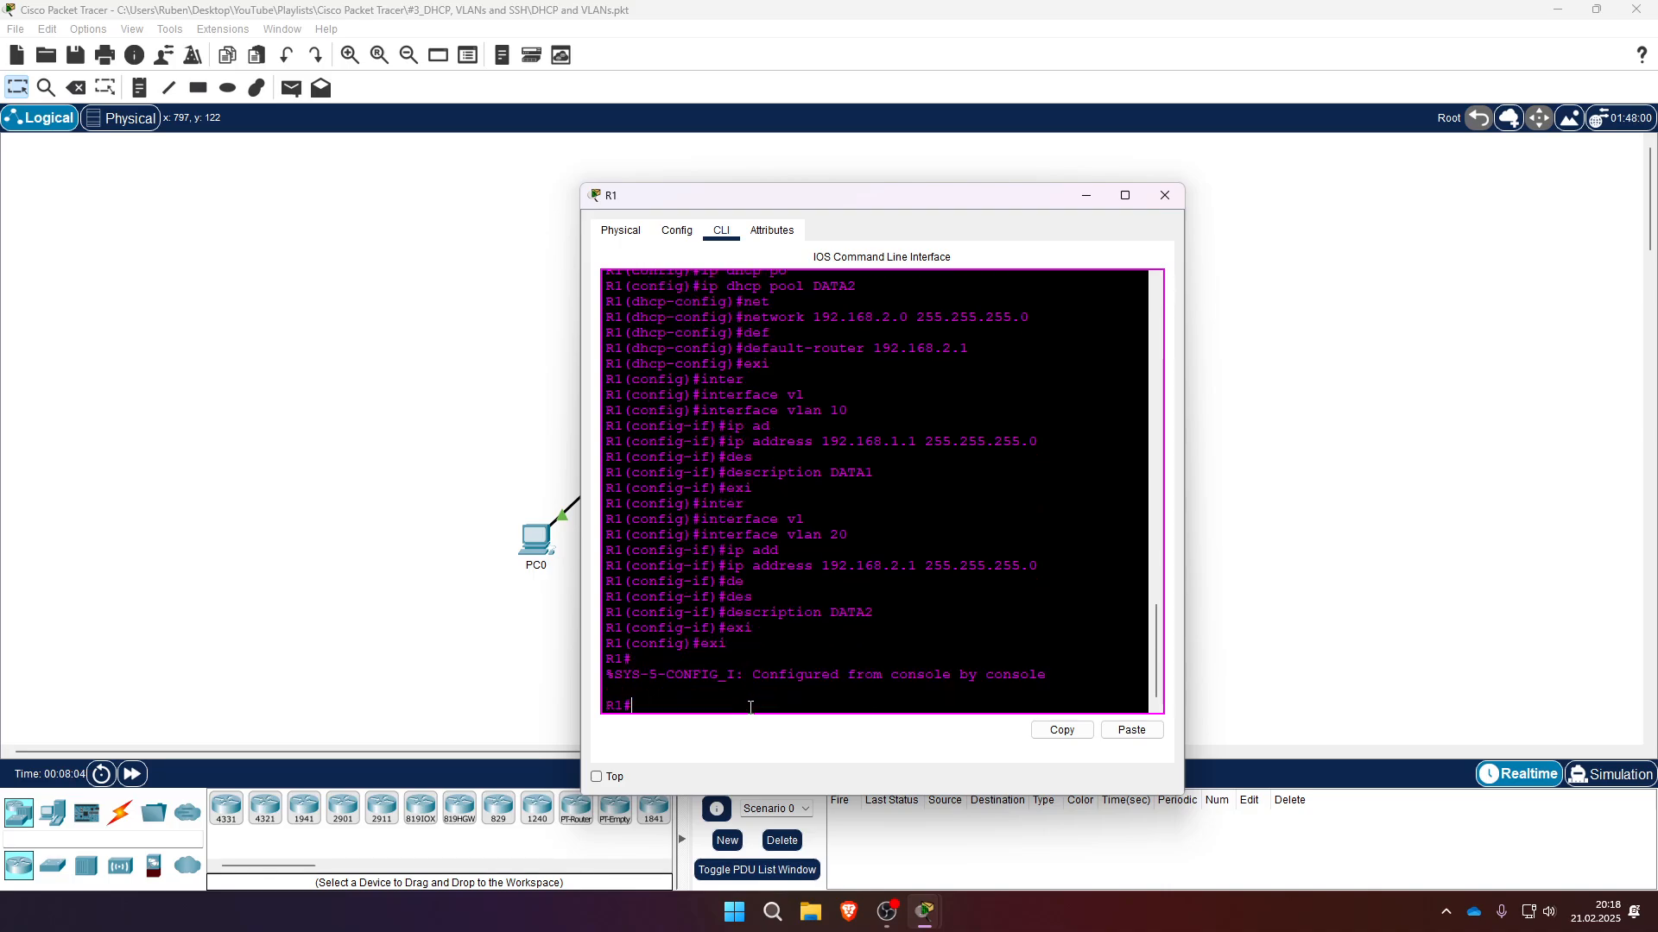
key(Tab)
text(data)
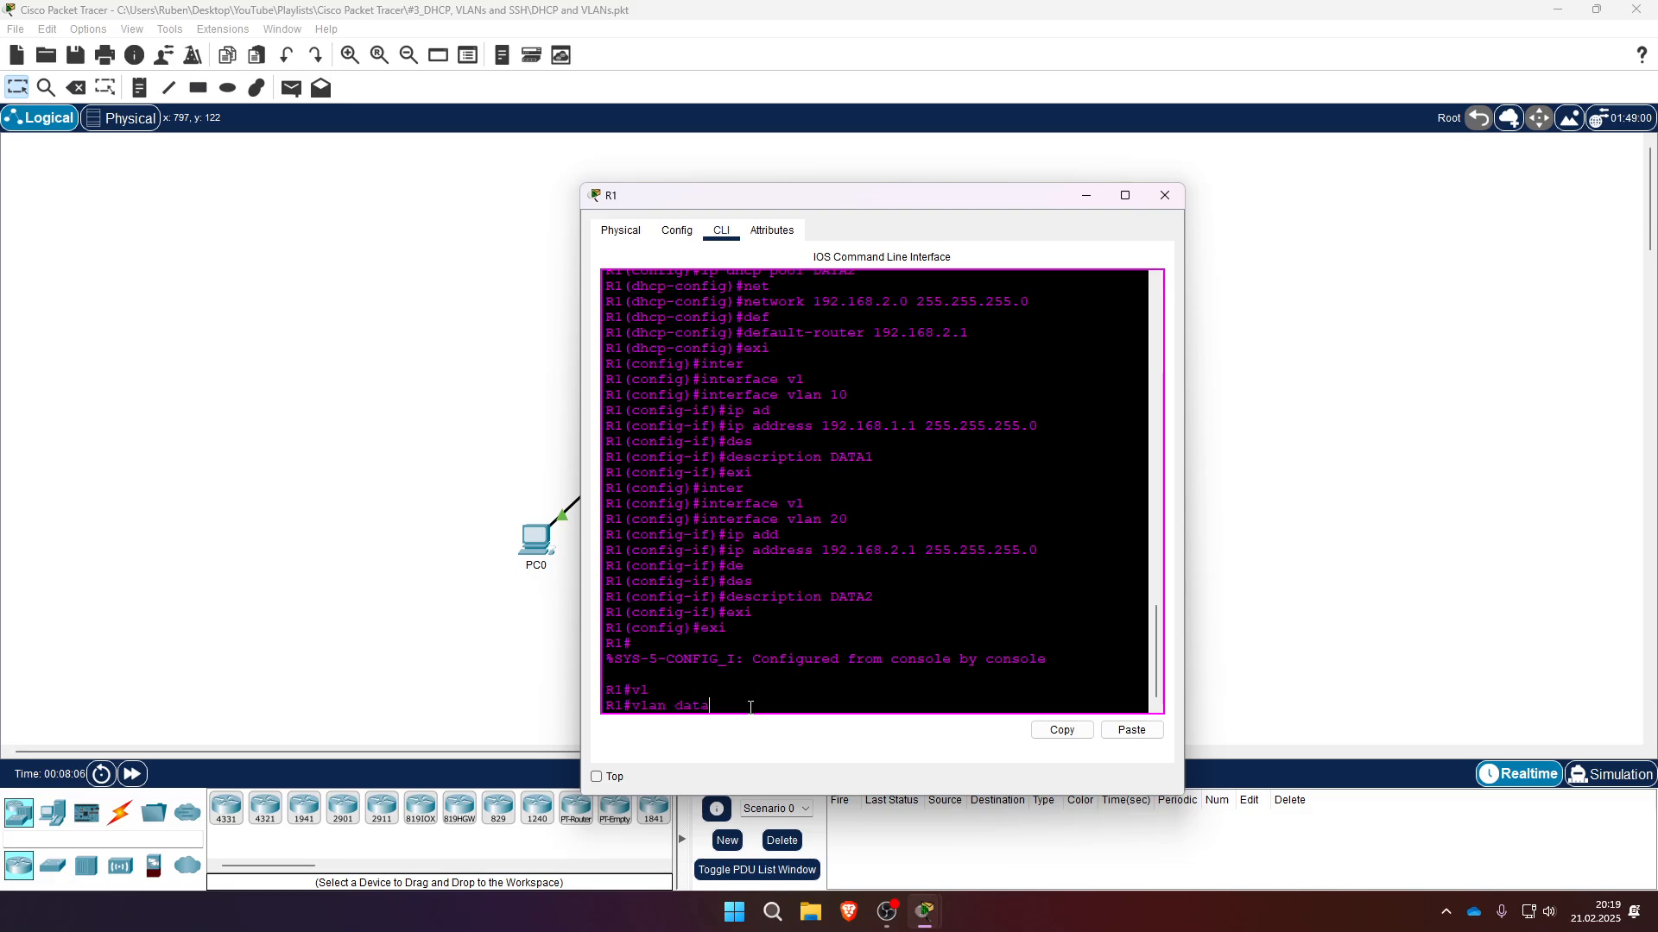
key(Tab)
key(Return)
- Add VLAN 10 named DATA1 in the VLAN database
text(vl)
key(Tab)
text(10 )
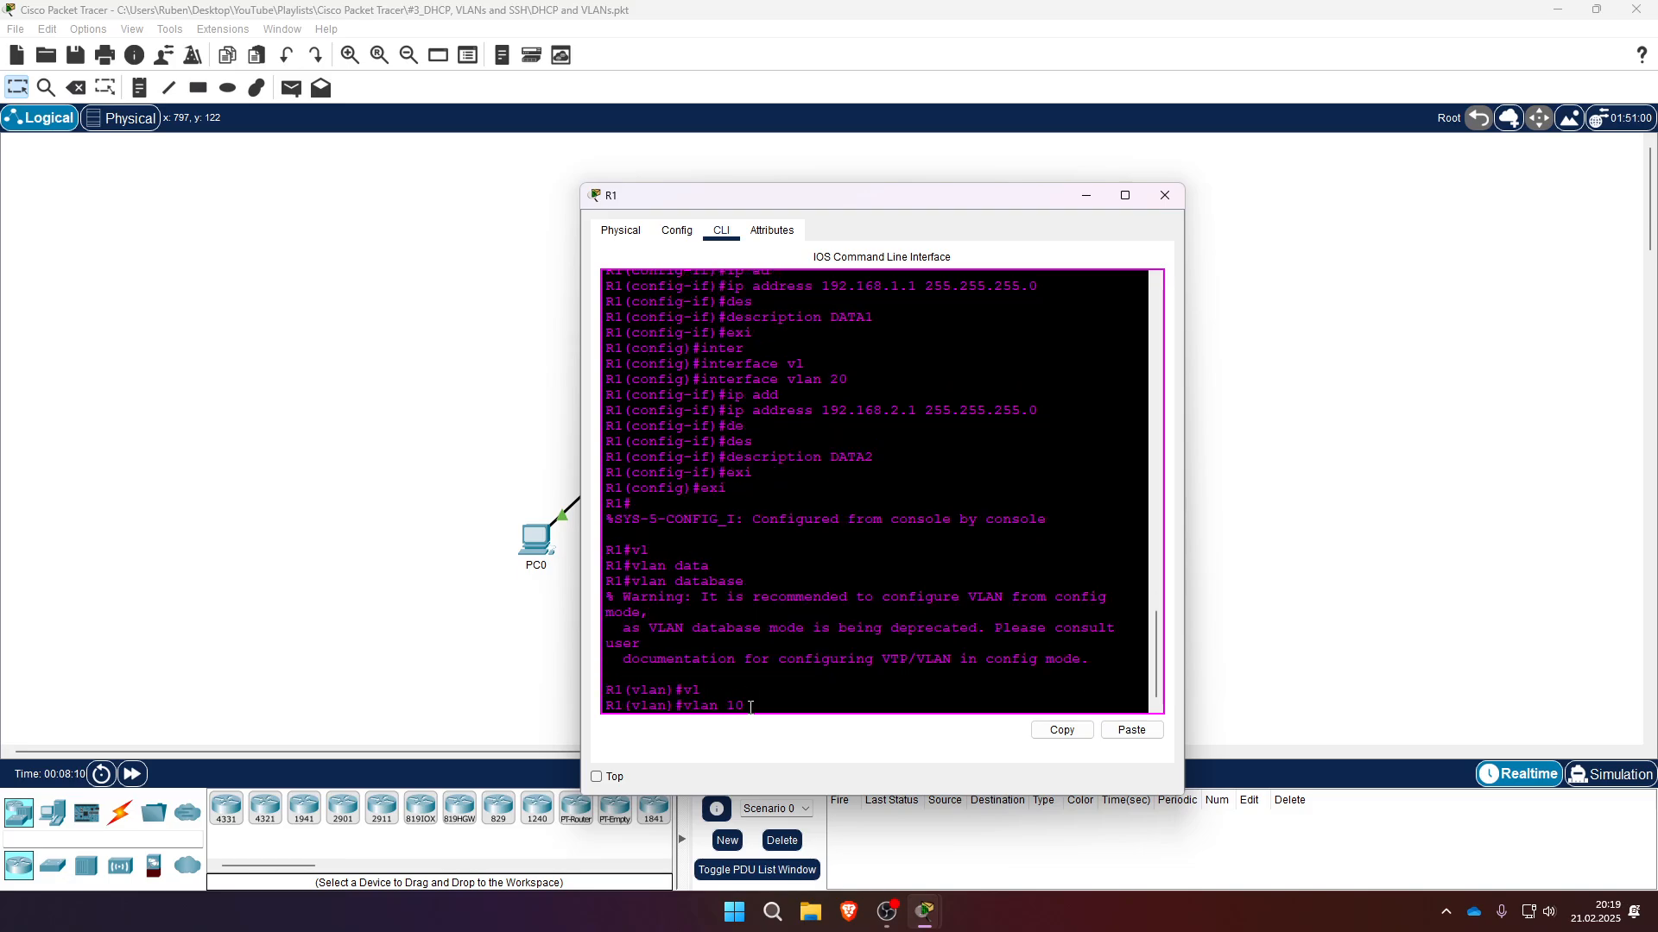
text(na)
key(Tab)
text(DATA1)
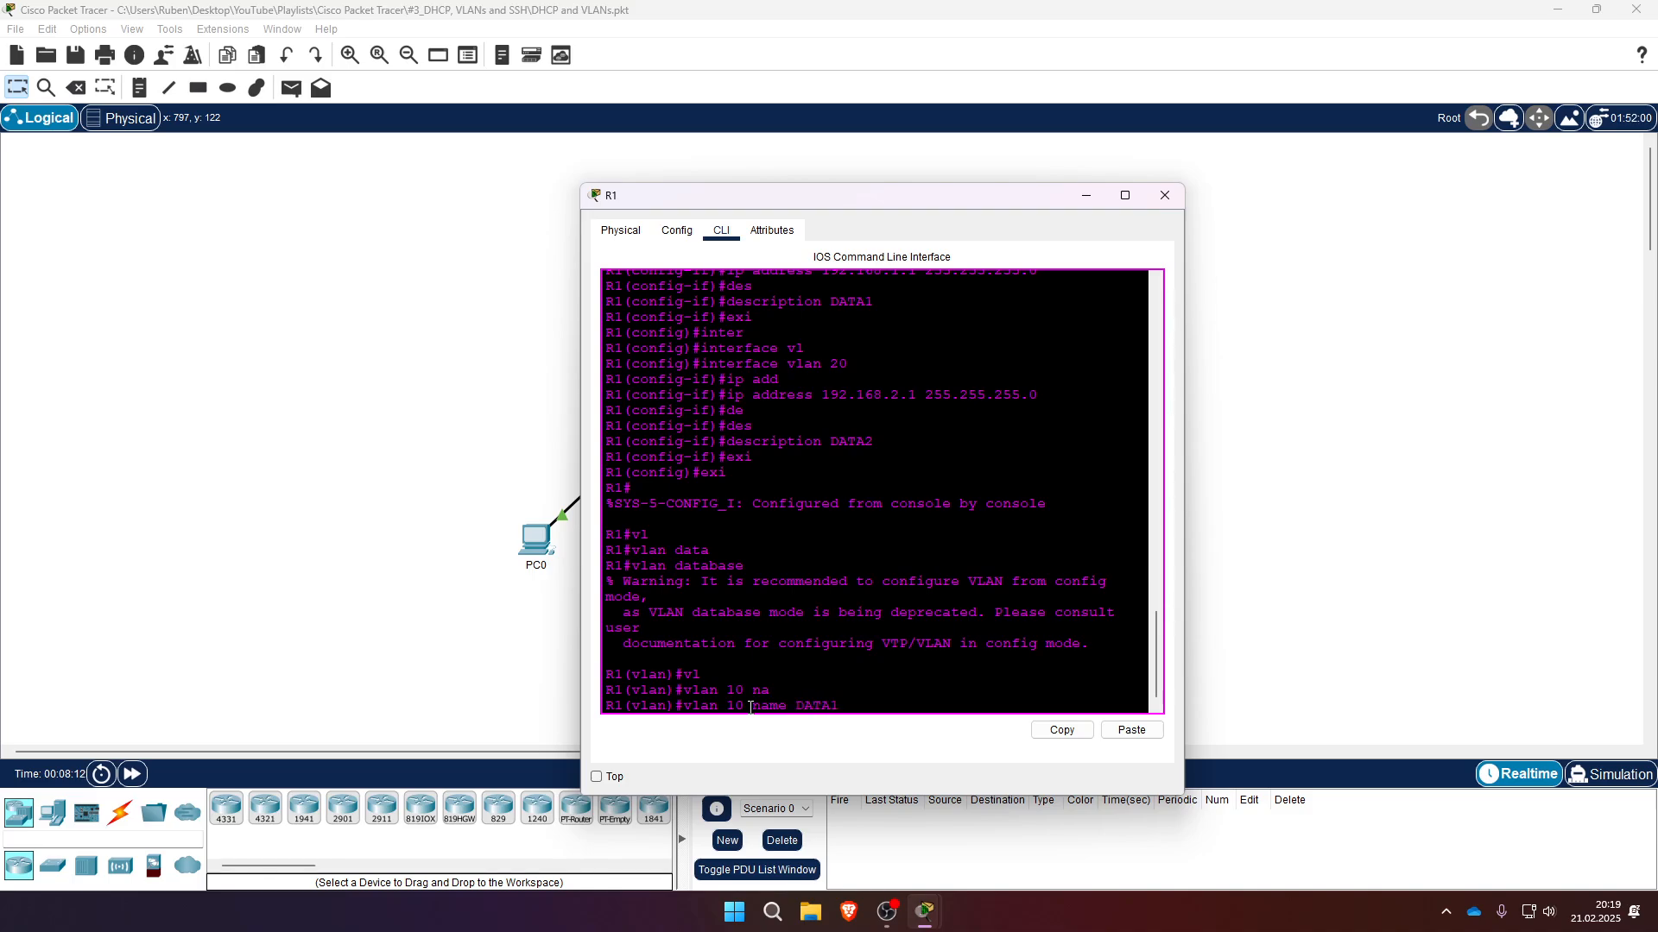
key(Return)
key(Return)
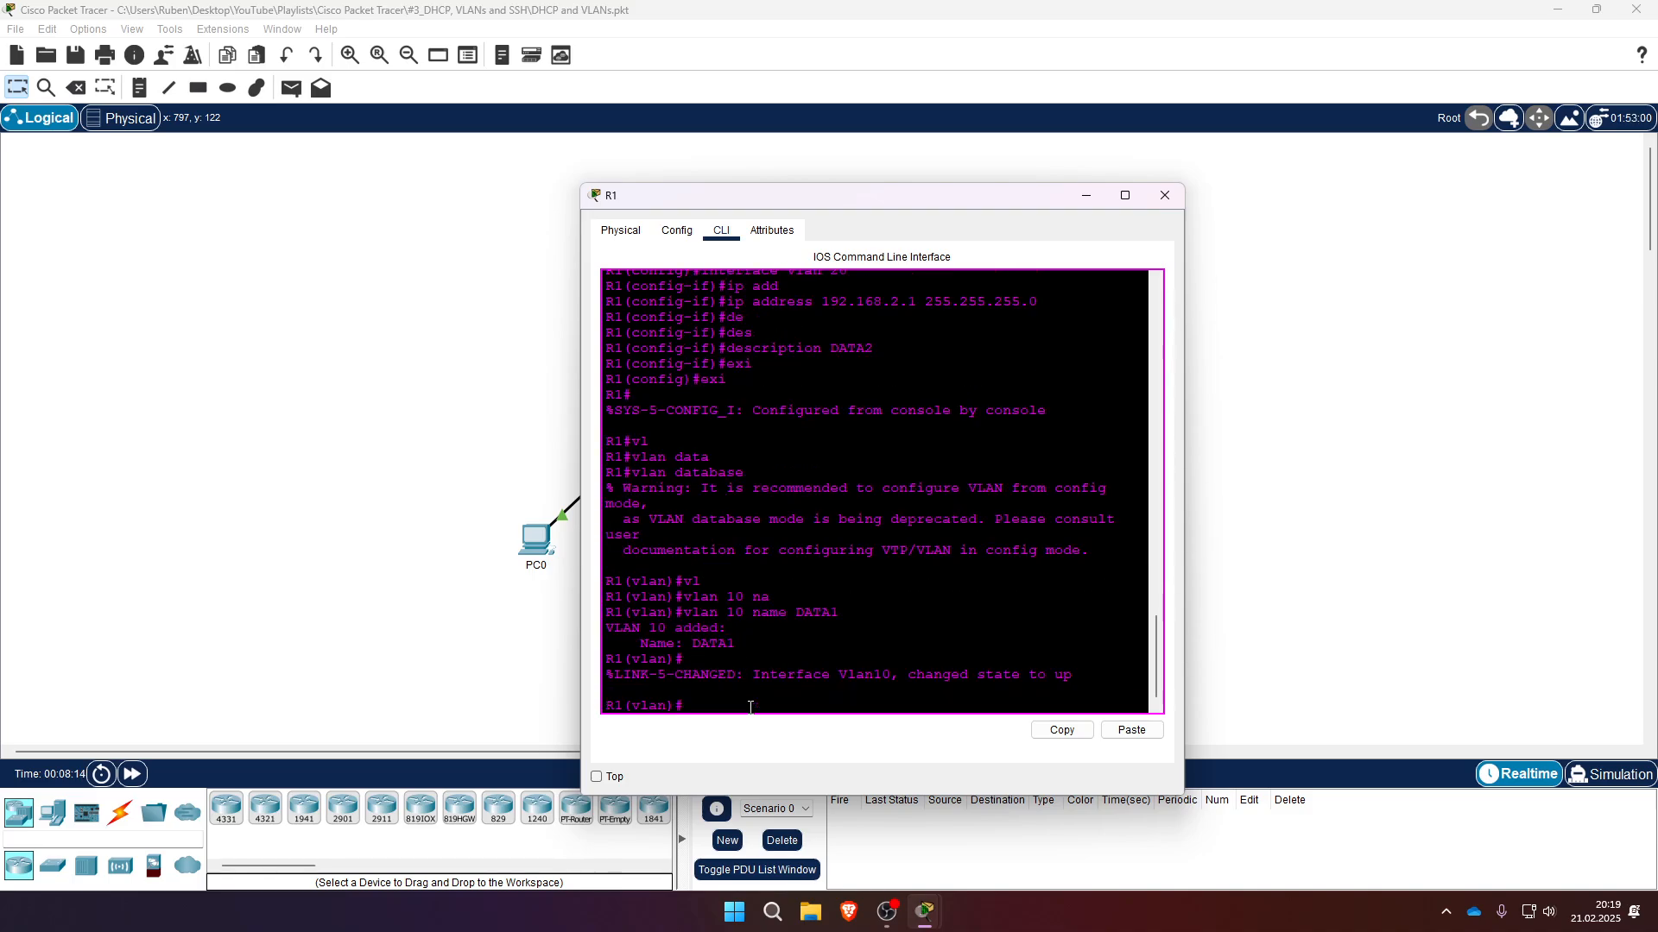
- Add VLAN 20 named DATA2 in R1's VLAN database
text(vl)
key(Tab)
text(20 na)
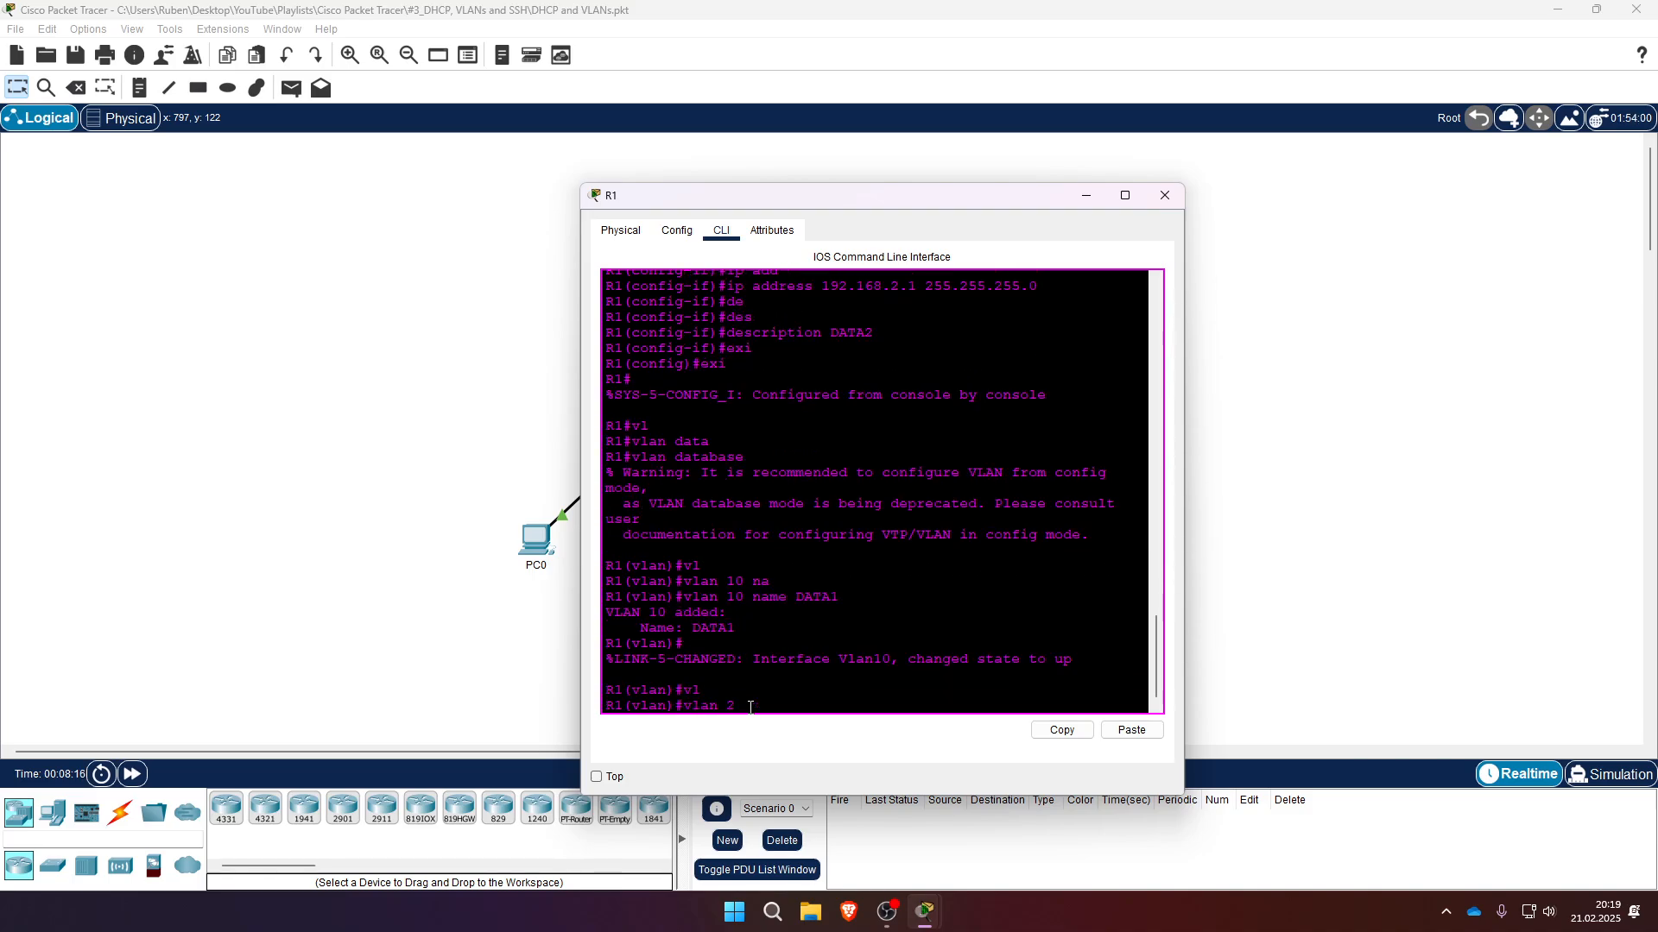
key(Tab)
text(DATA)
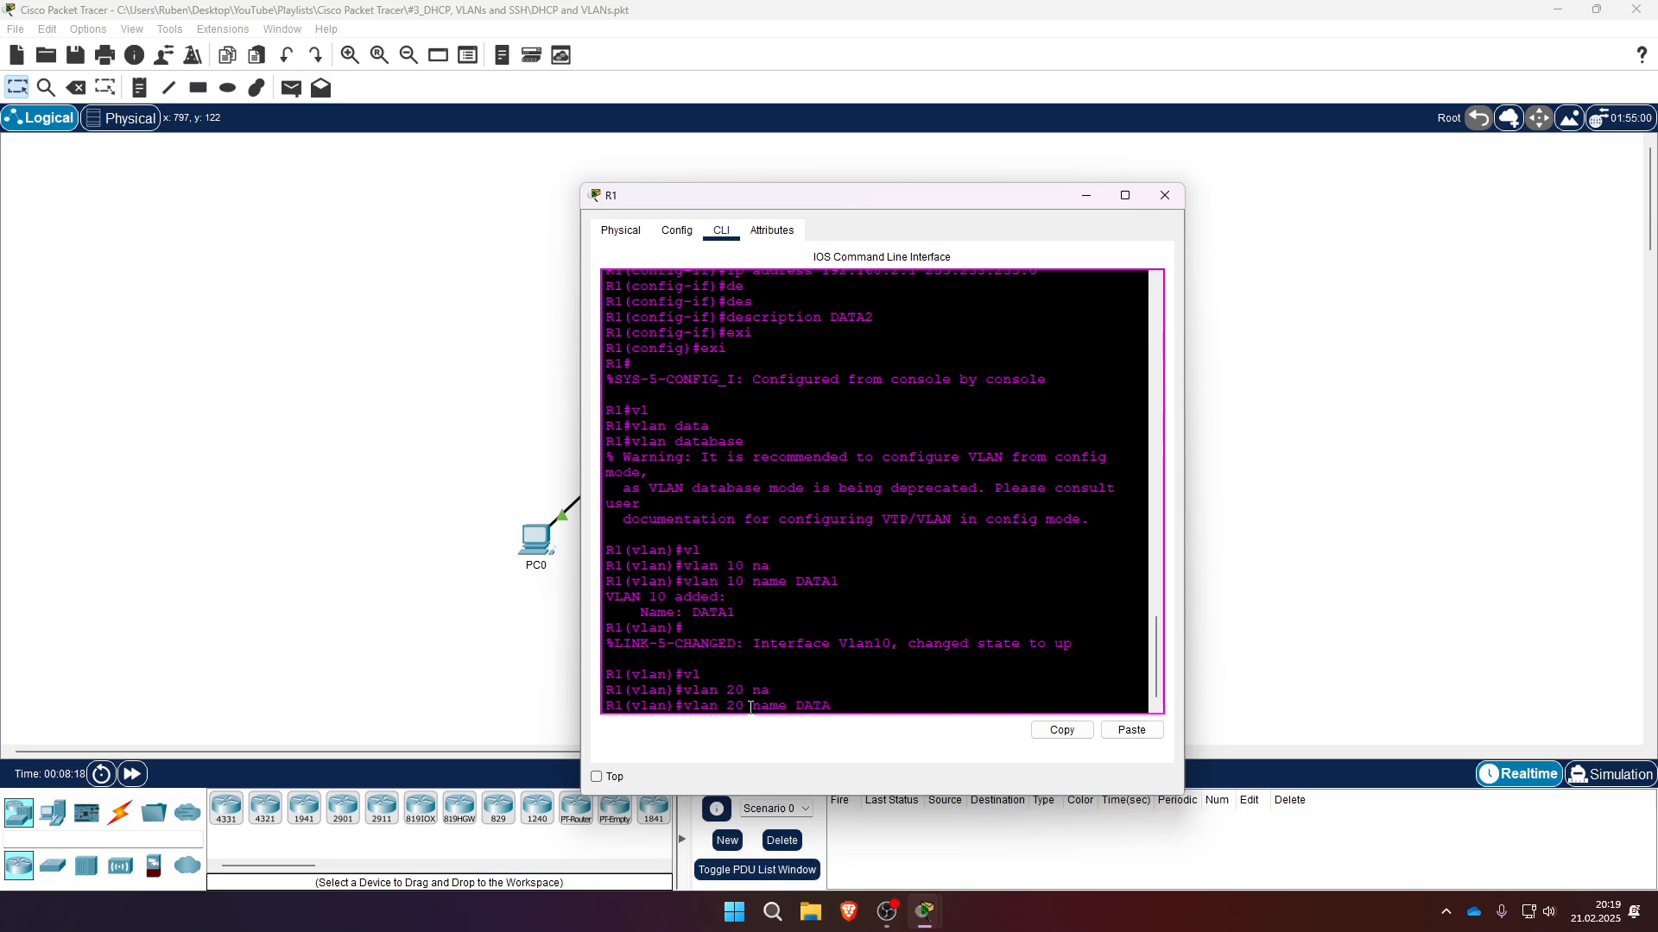
text(2)
key(Return)
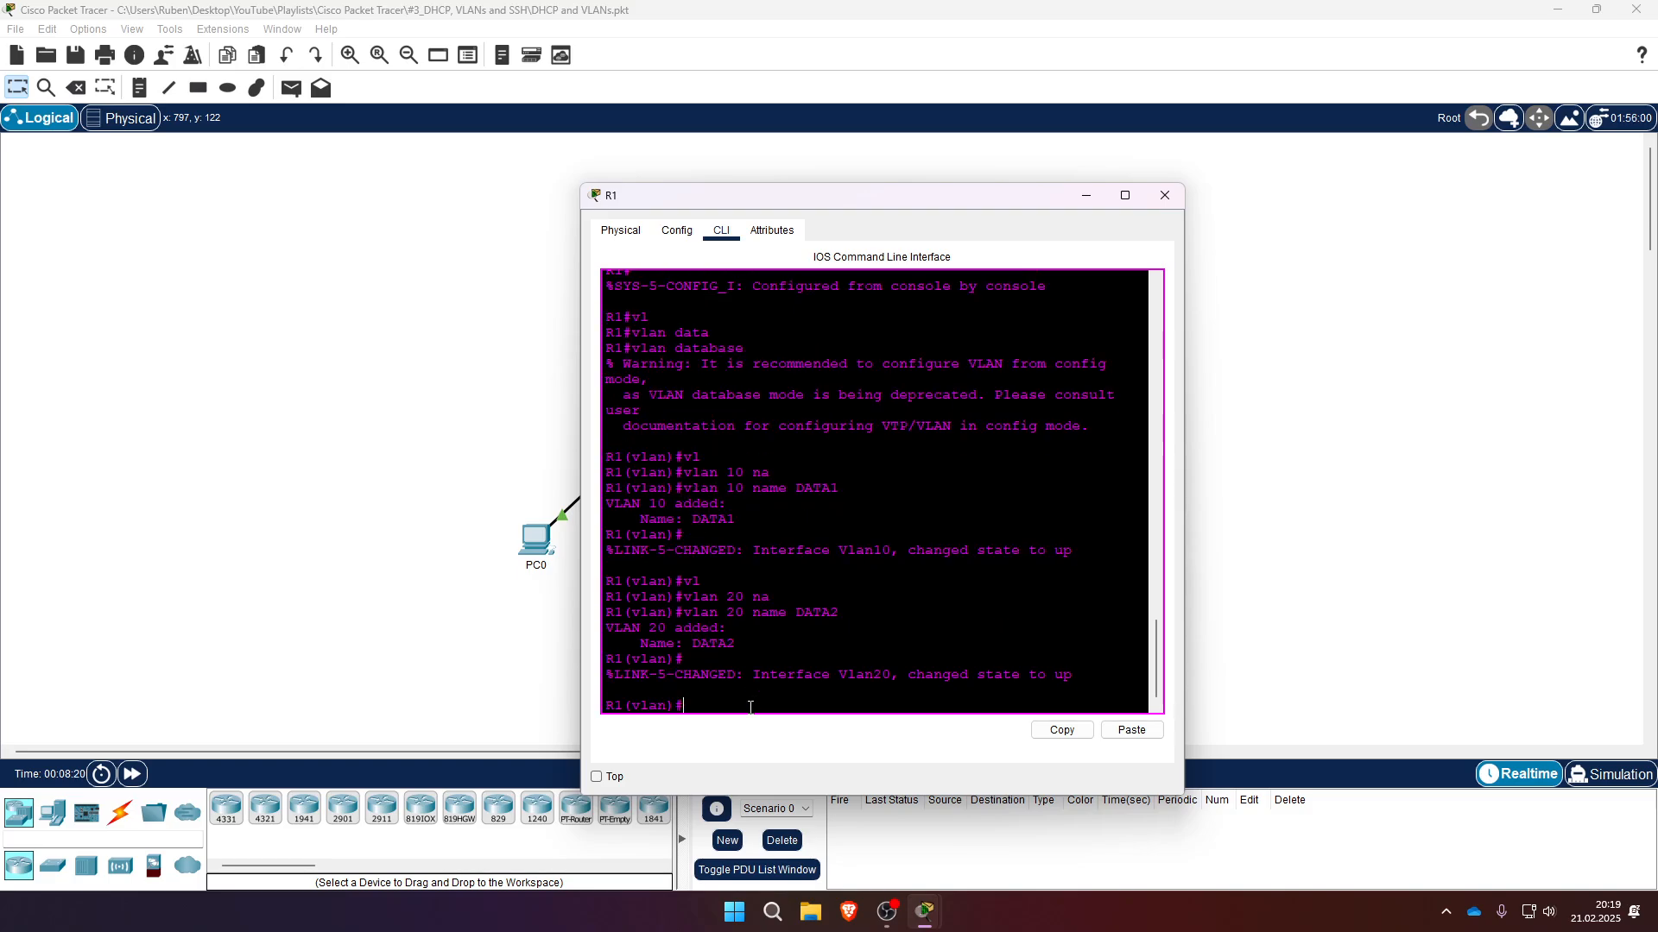
- Exit the VLAN database and page through R1's running configuration, then stop the listing
drag(842, 199, 1122, 152)
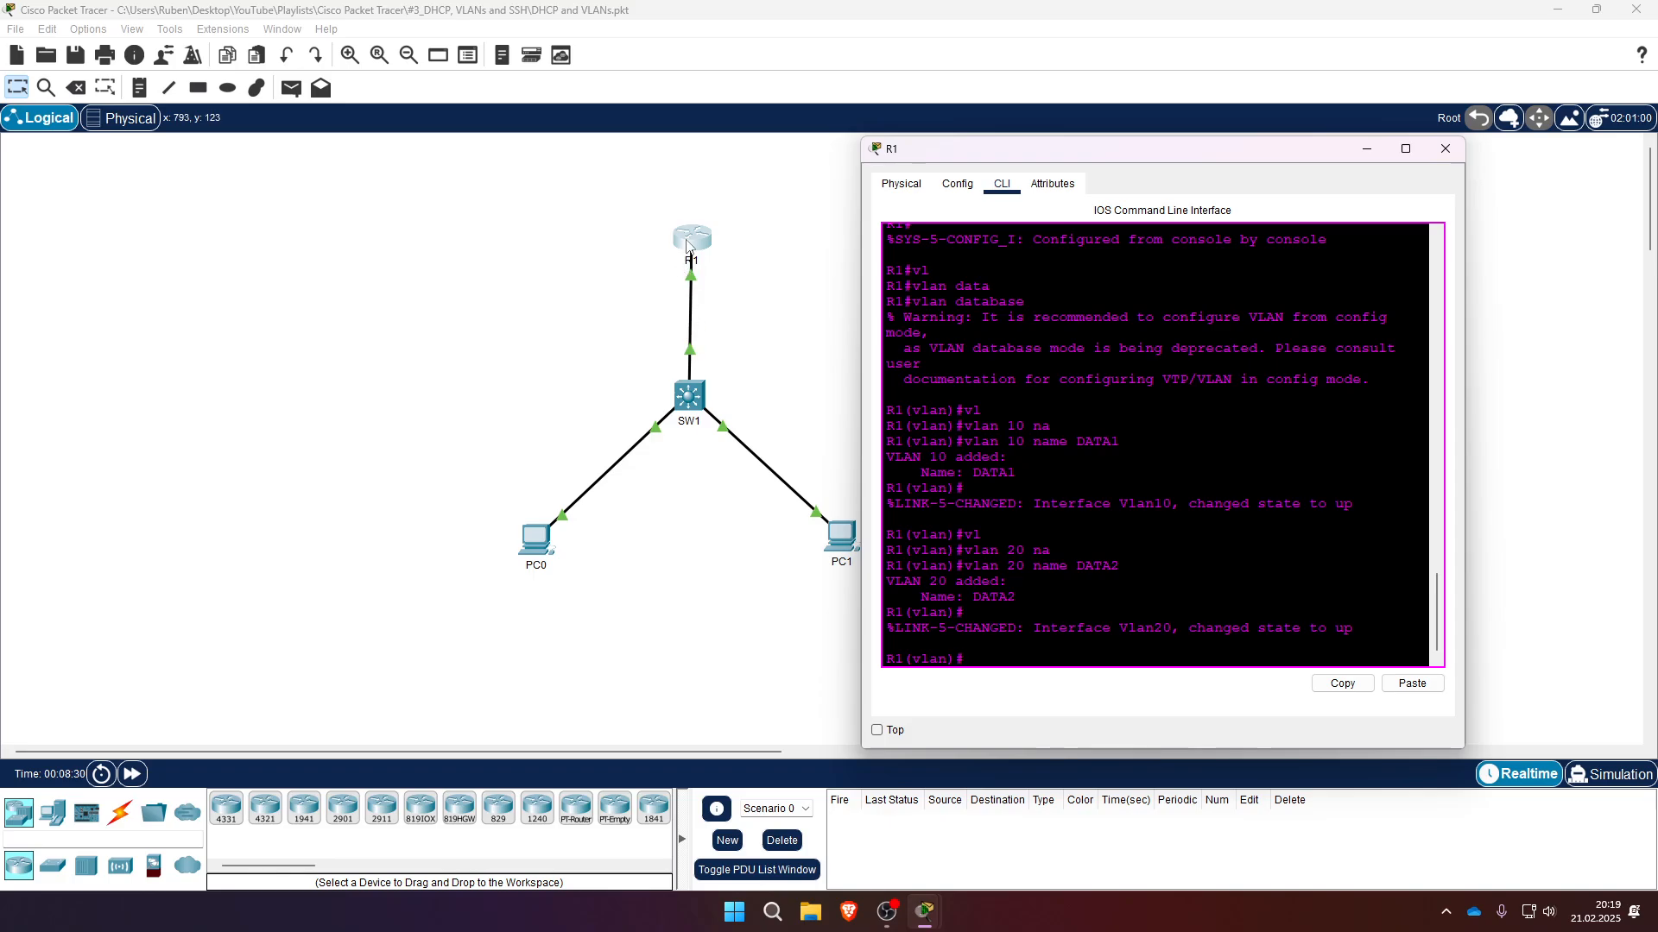
text(exi)
key(Return)
text(sh run)
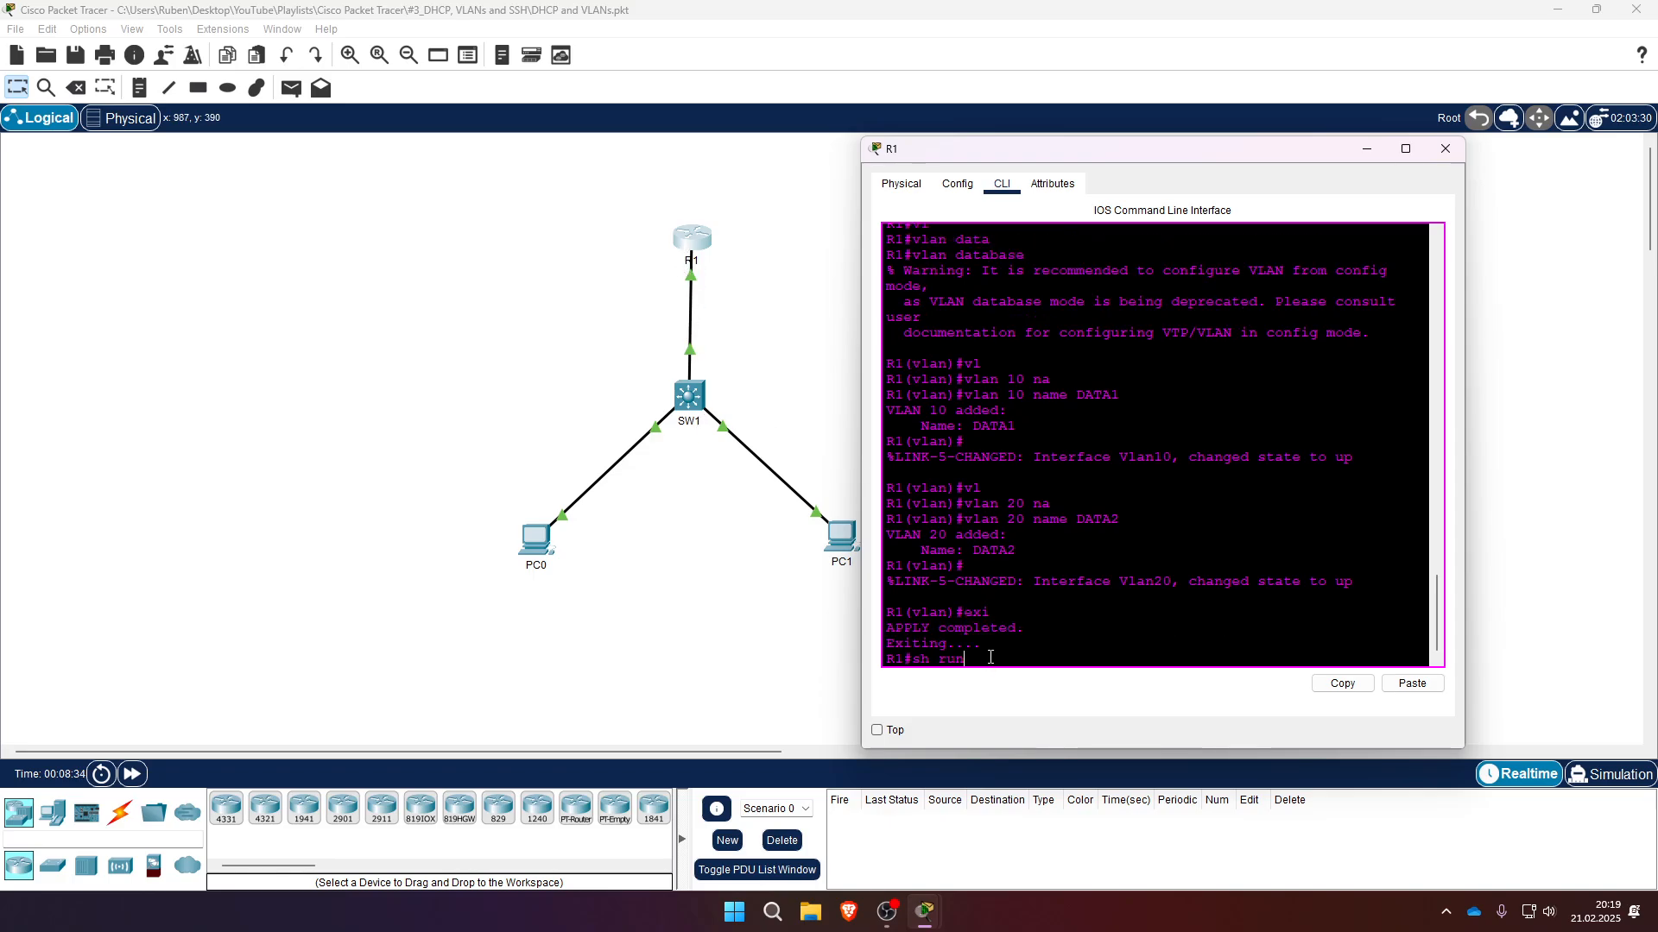
key(Return)
key(space)
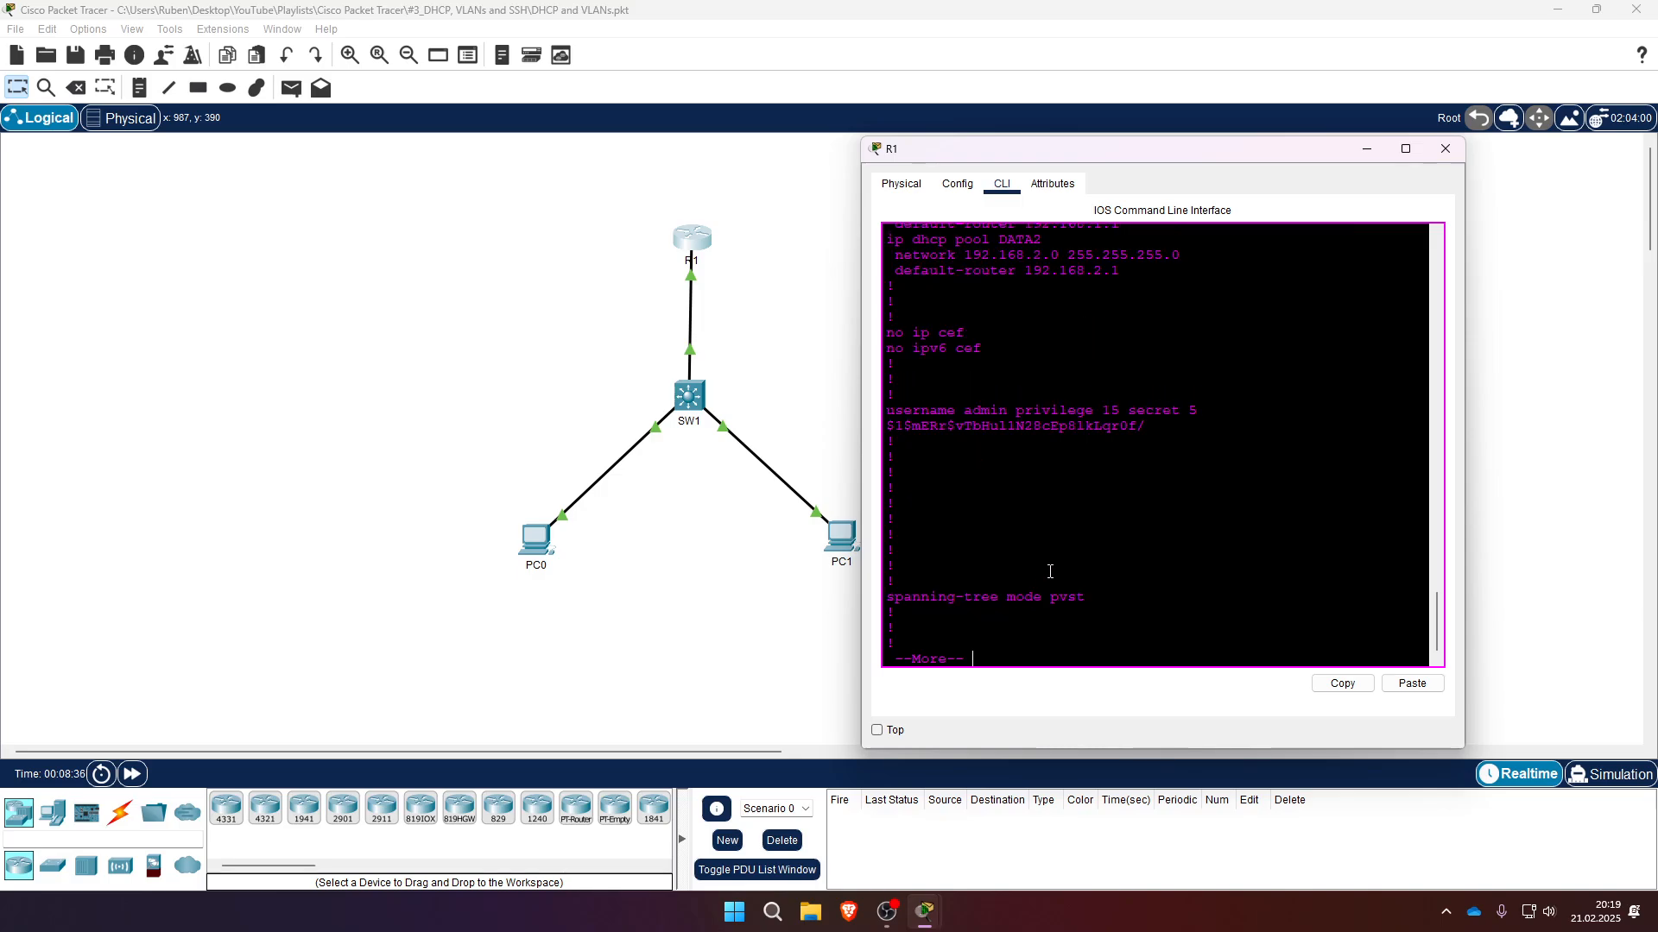
key(space)
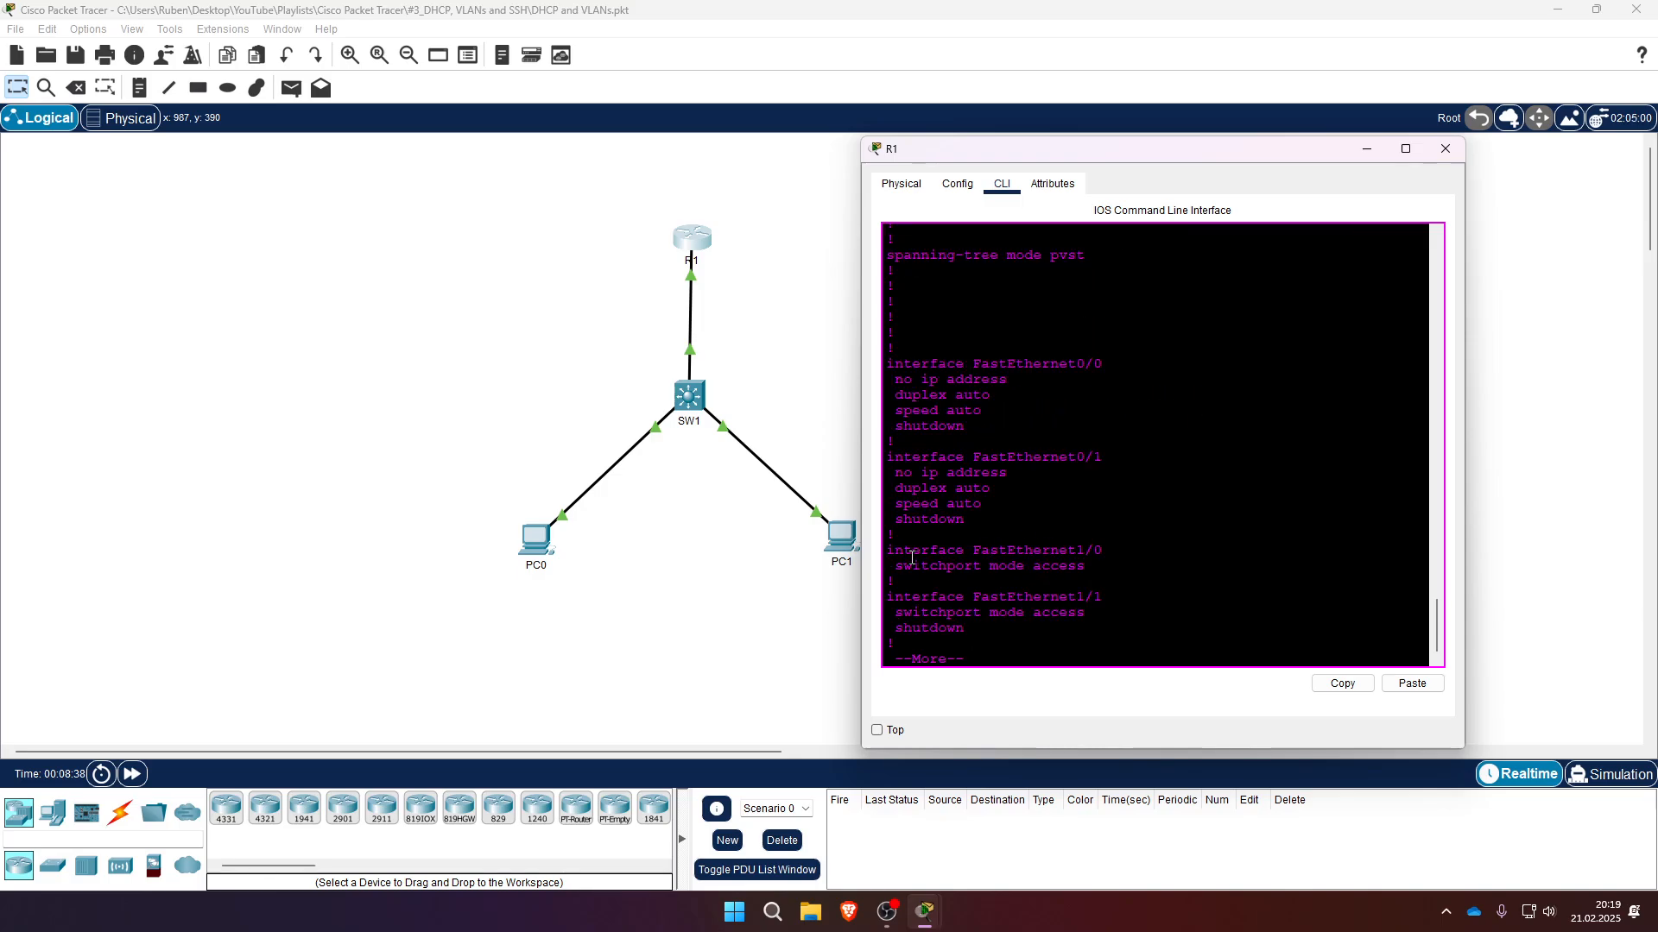
mouse_move(888, 551)
mouse_down()
mouse_move(1105, 567)
mouse_move(898, 566)
mouse_up()
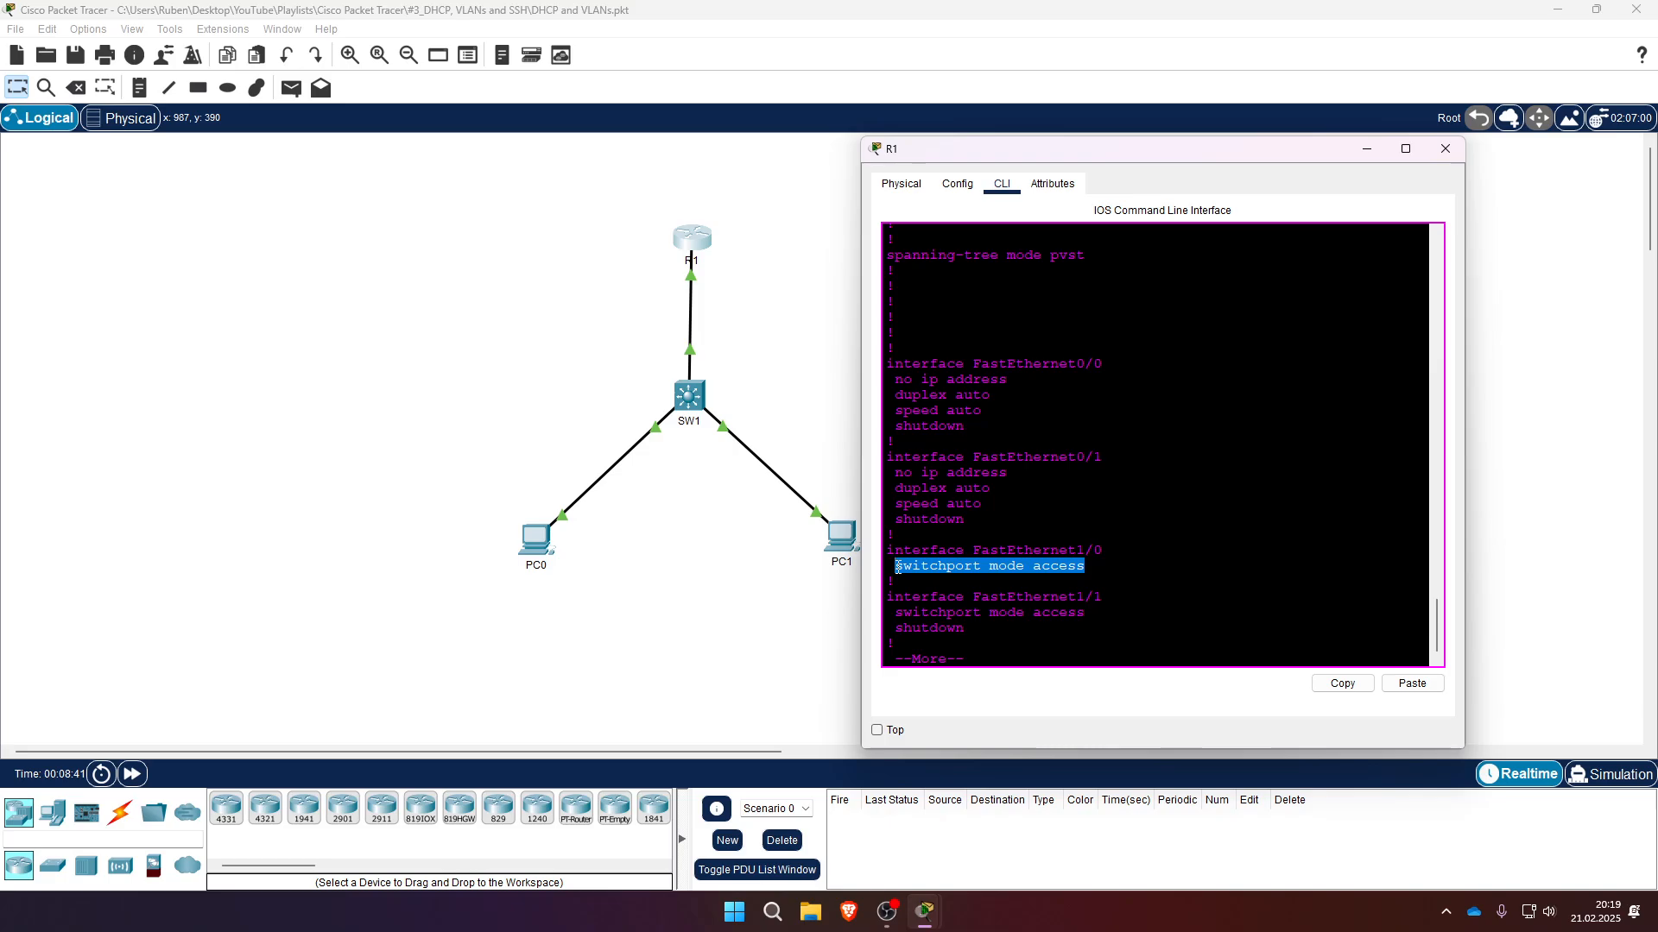
drag(952, 152, 1003, 153)
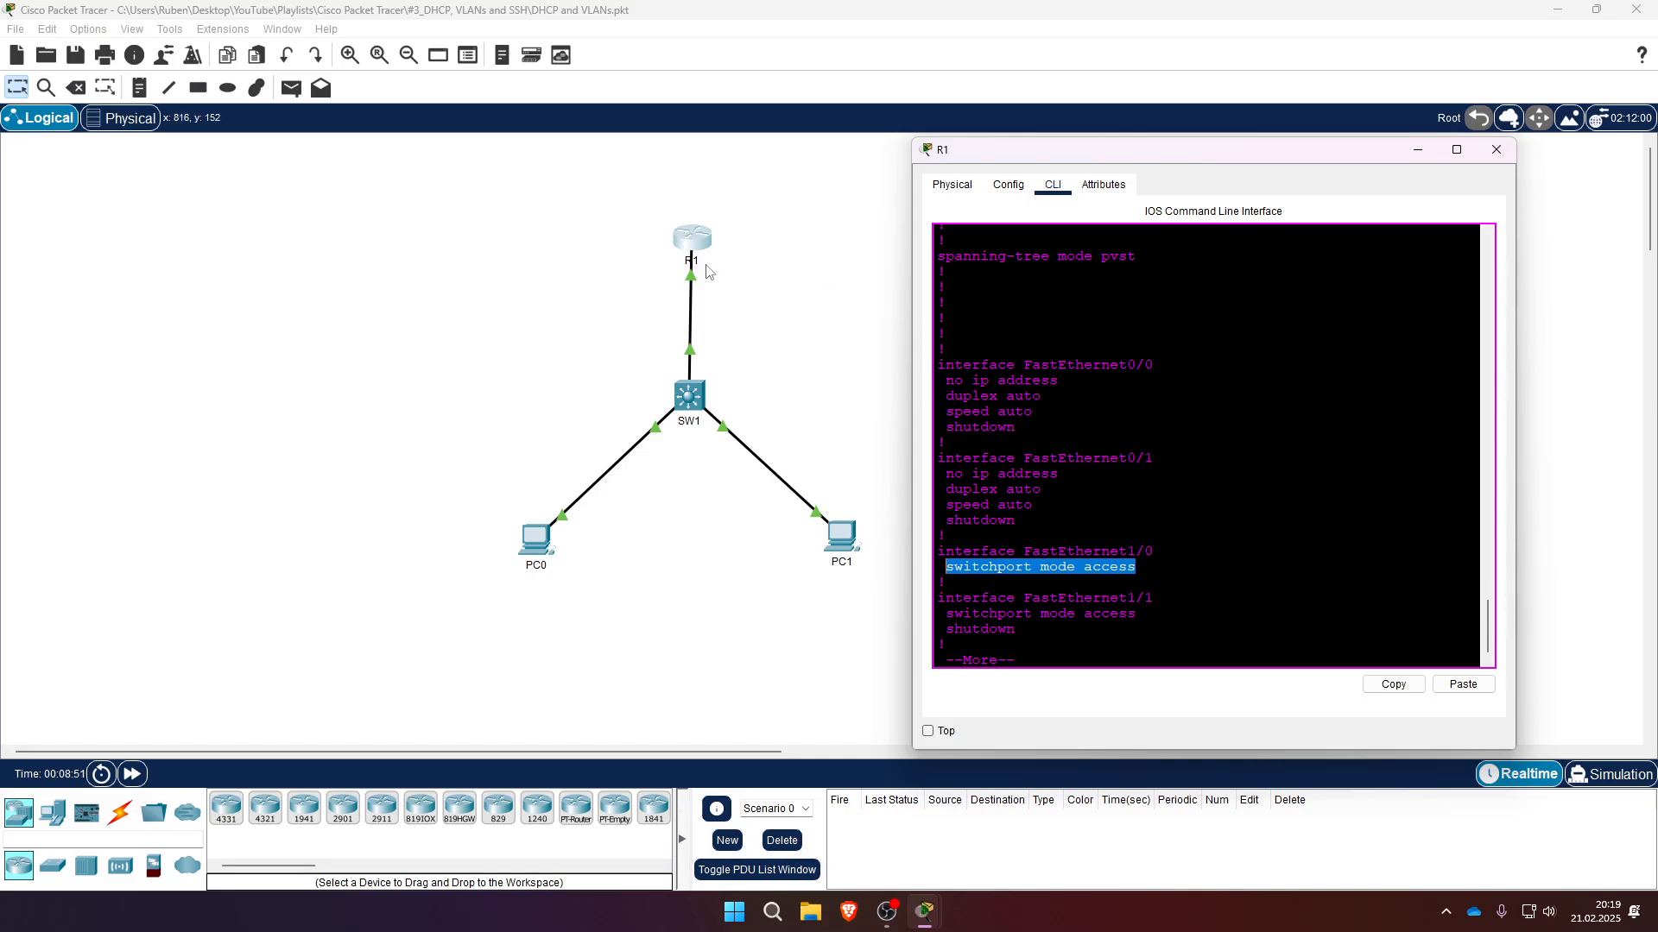
click(1028, 666)
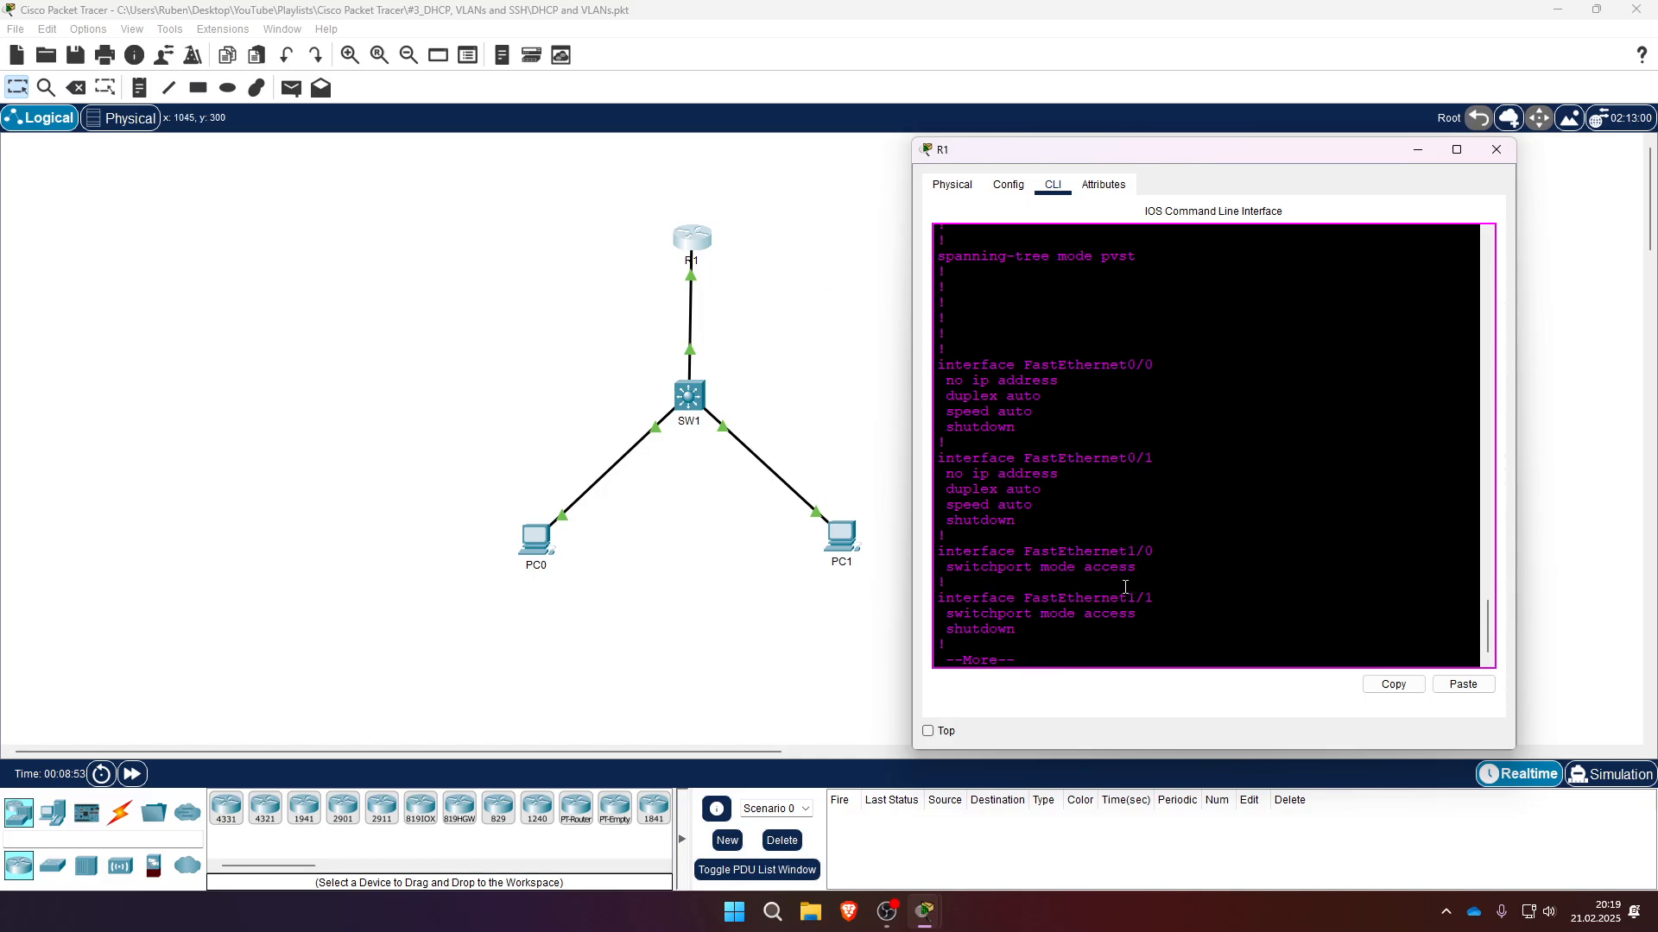
key(ctrl+c)
- Enter configuration mode and open interface FastEthernet1/0 on R1
text(x)
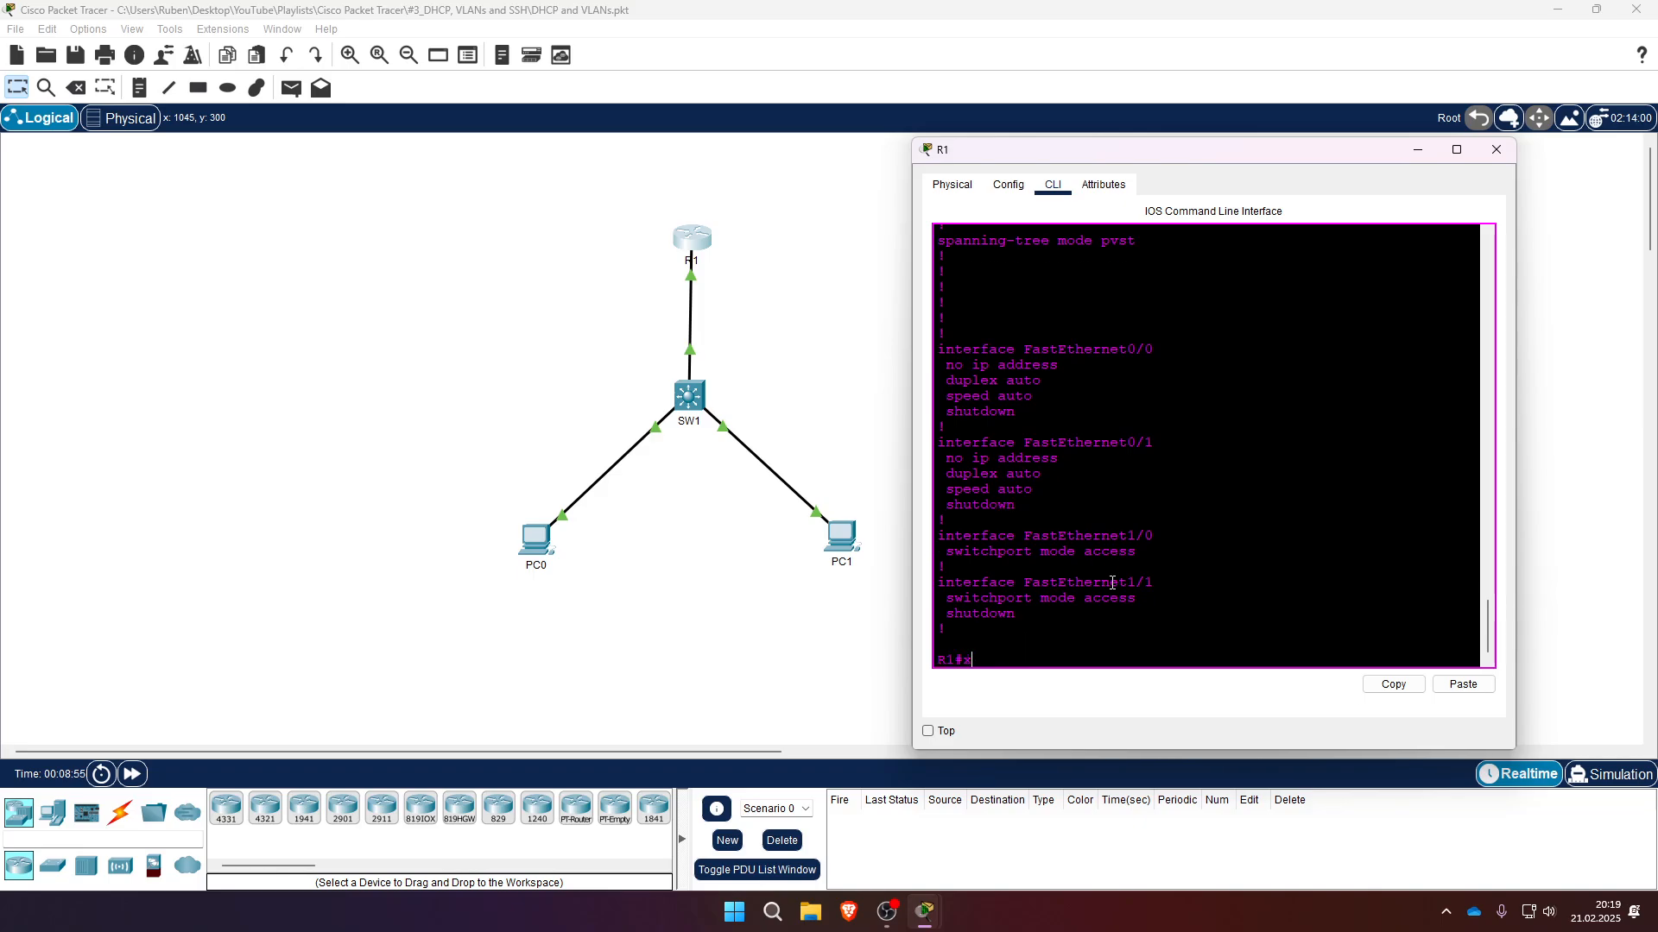
key(BackSpace)
text(conf t)
key(Return)
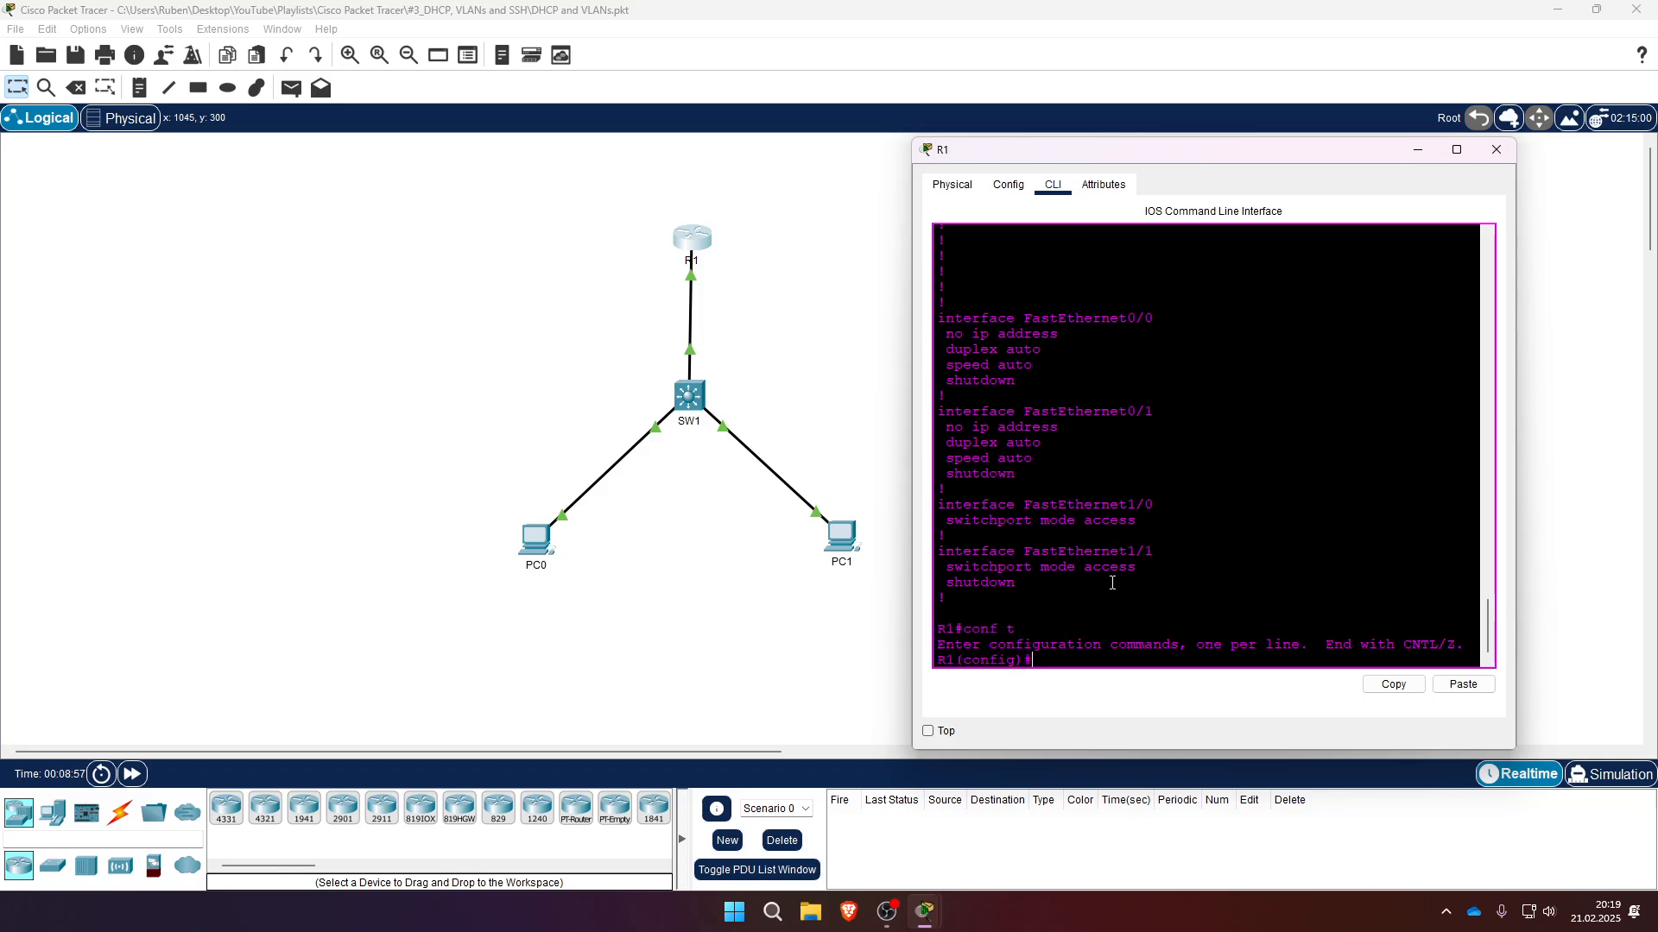
text(inter)
key(Tab)
text(fa)
key(Tab)
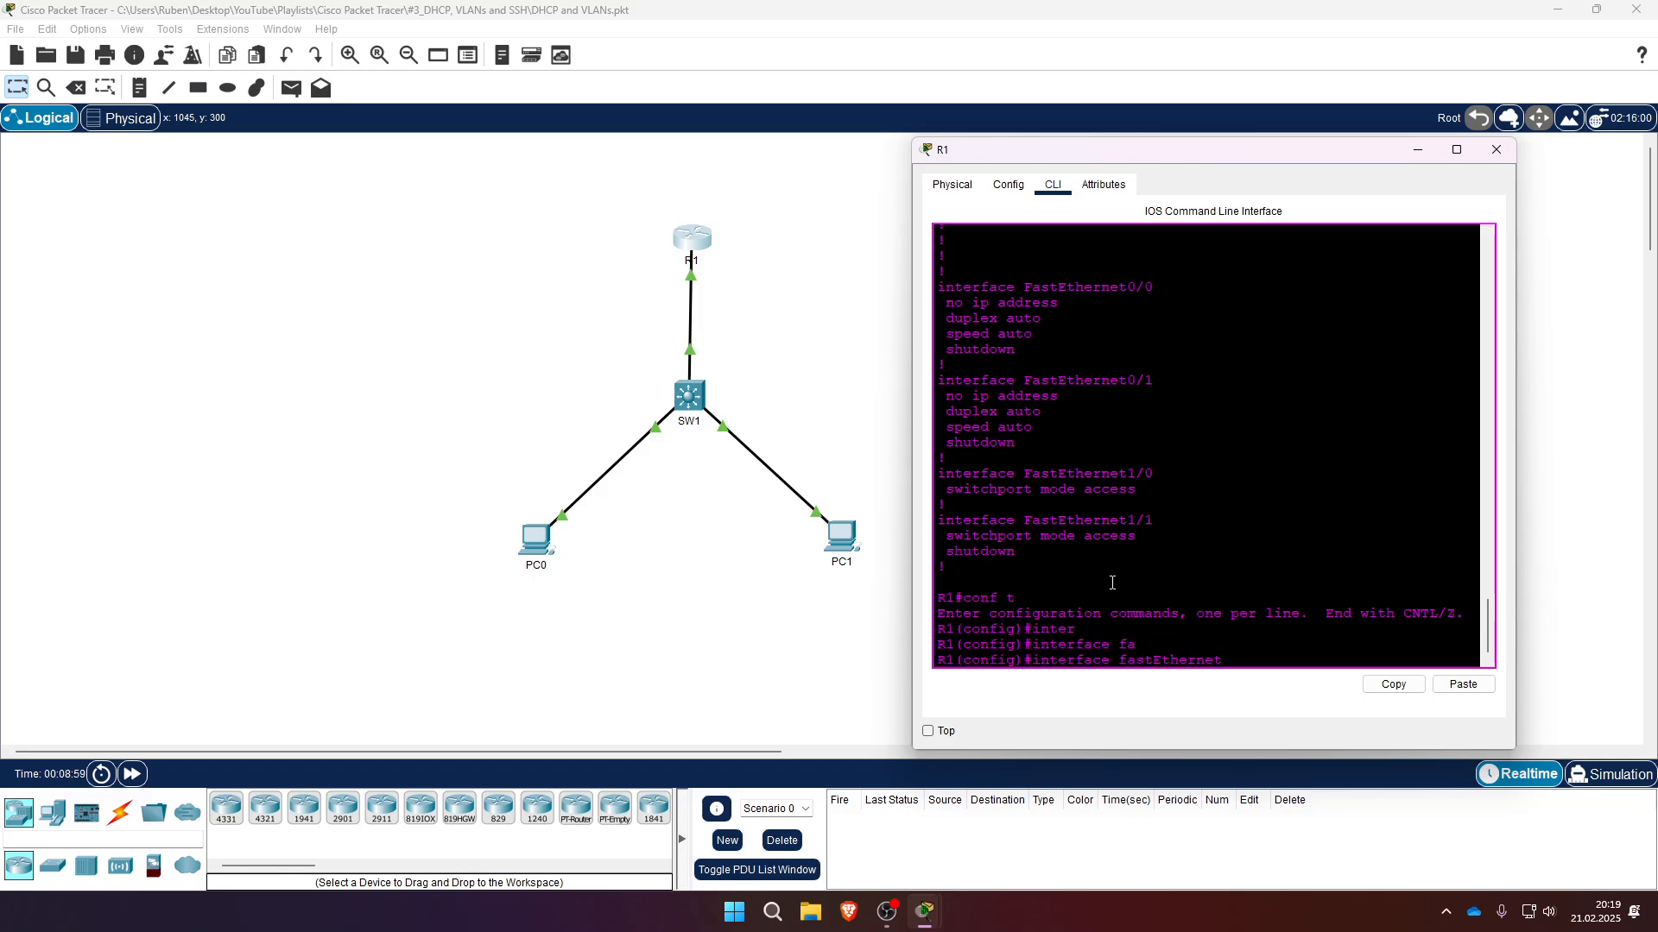
text(0/)
key(BackSpace)
key(BackSpace)
key(Return)
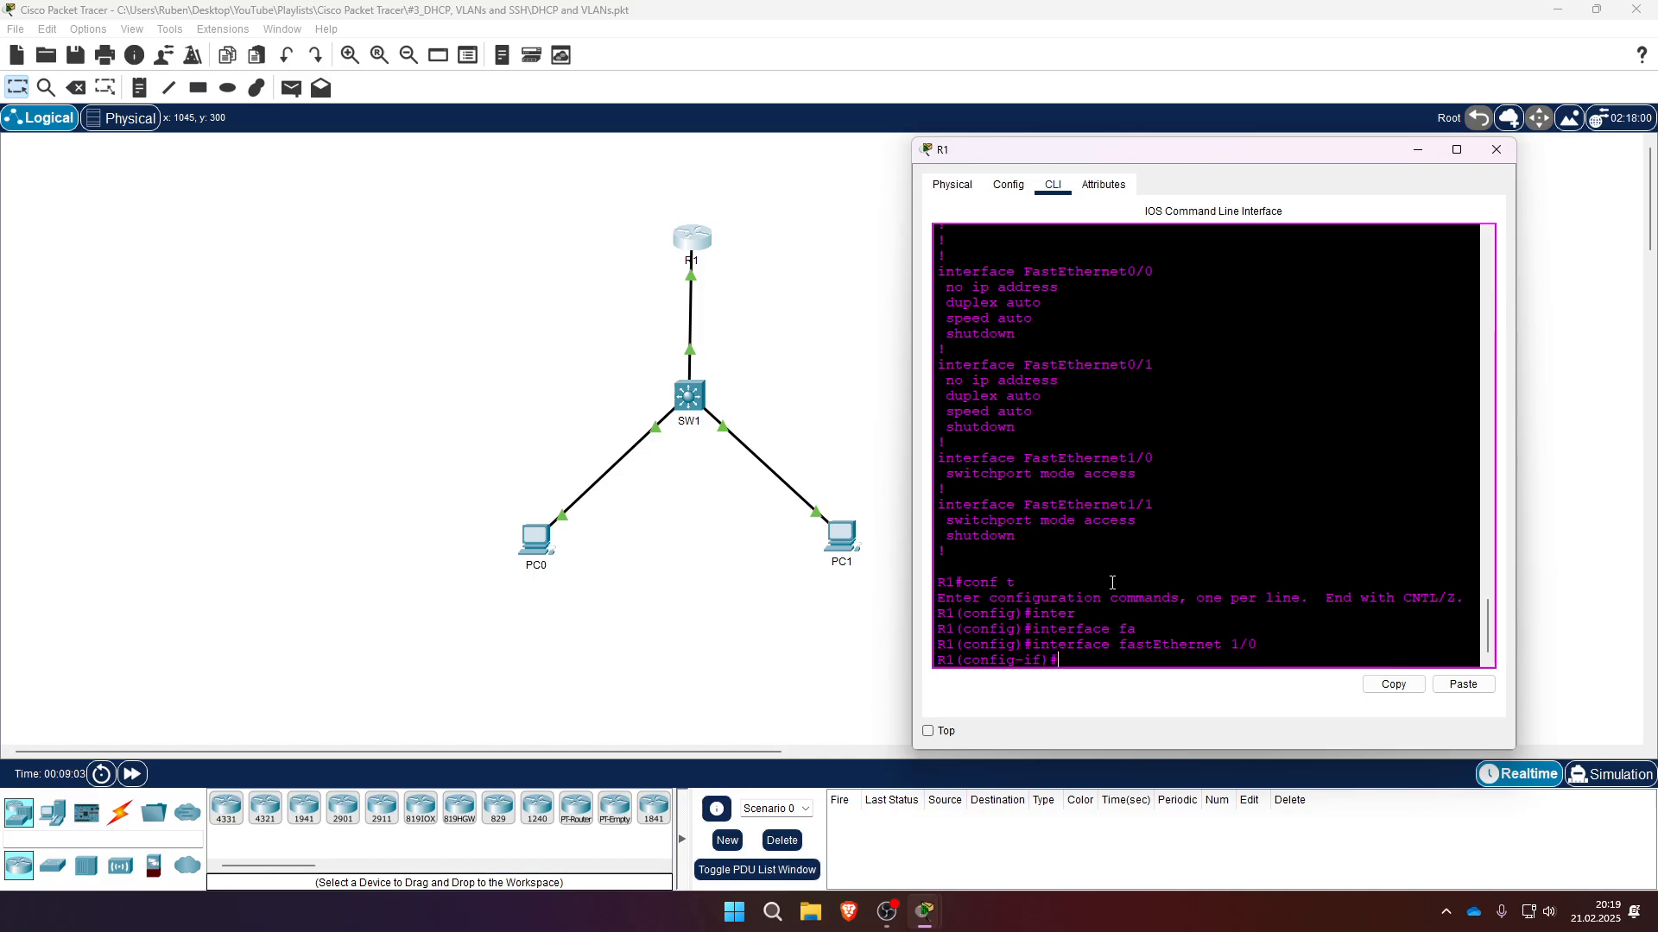
- Set FastEthernet1/0 to switchport mode trunk
text(swi)
key(Tab)
text(mode)
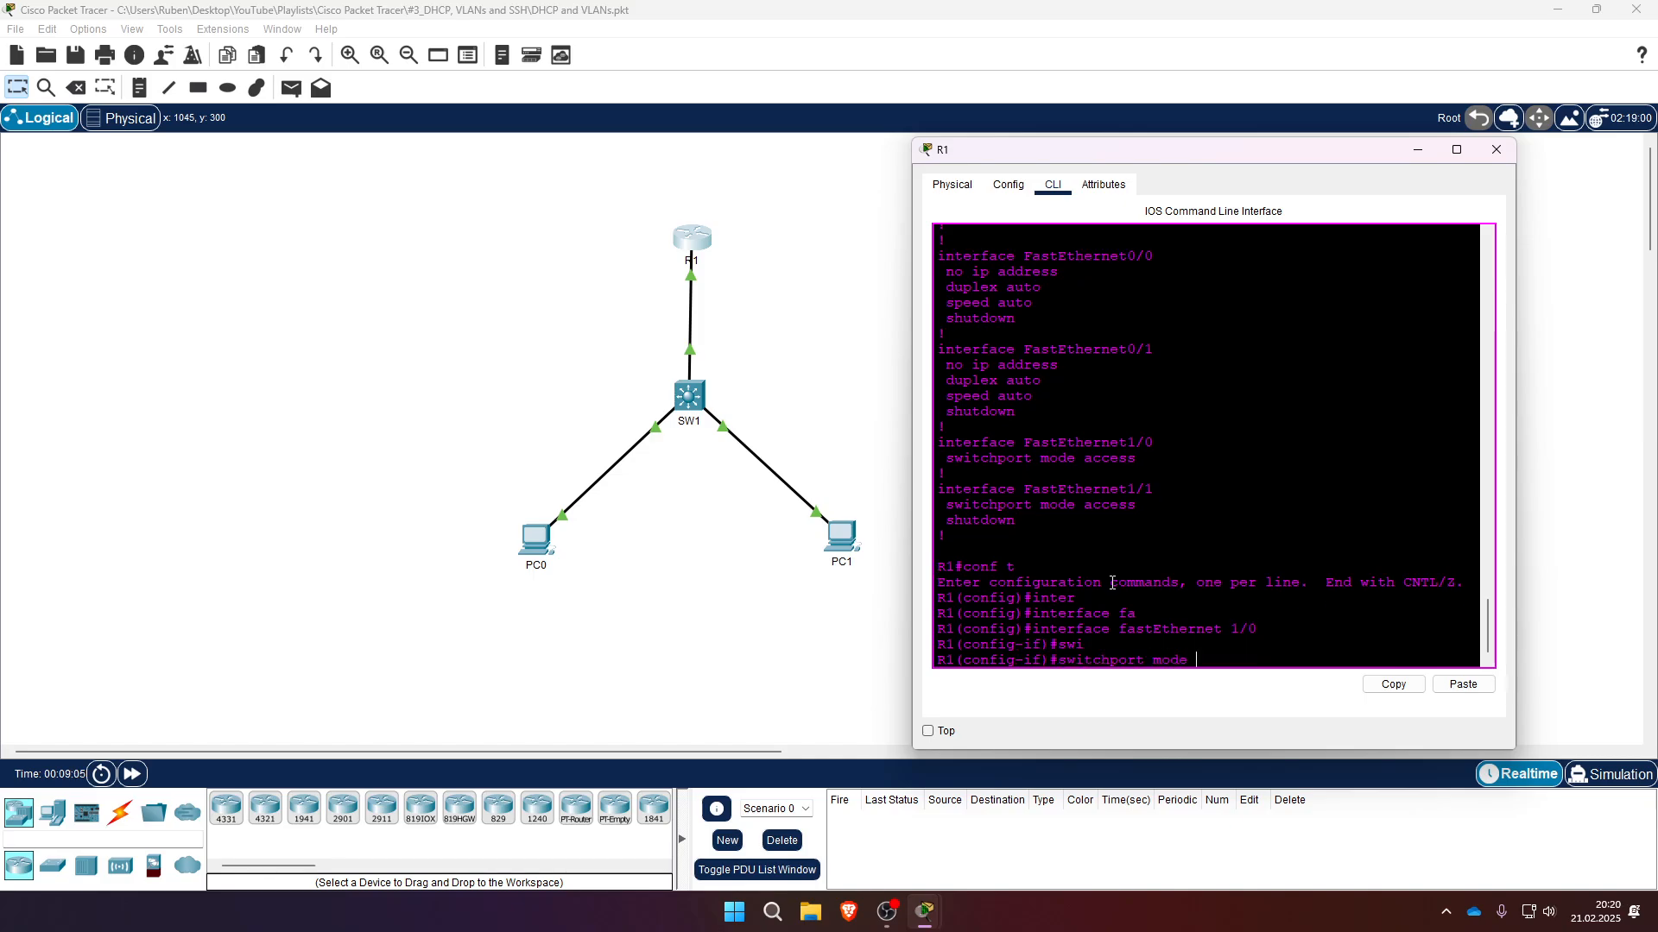
text( tr)
key(Tab)
key(Return)
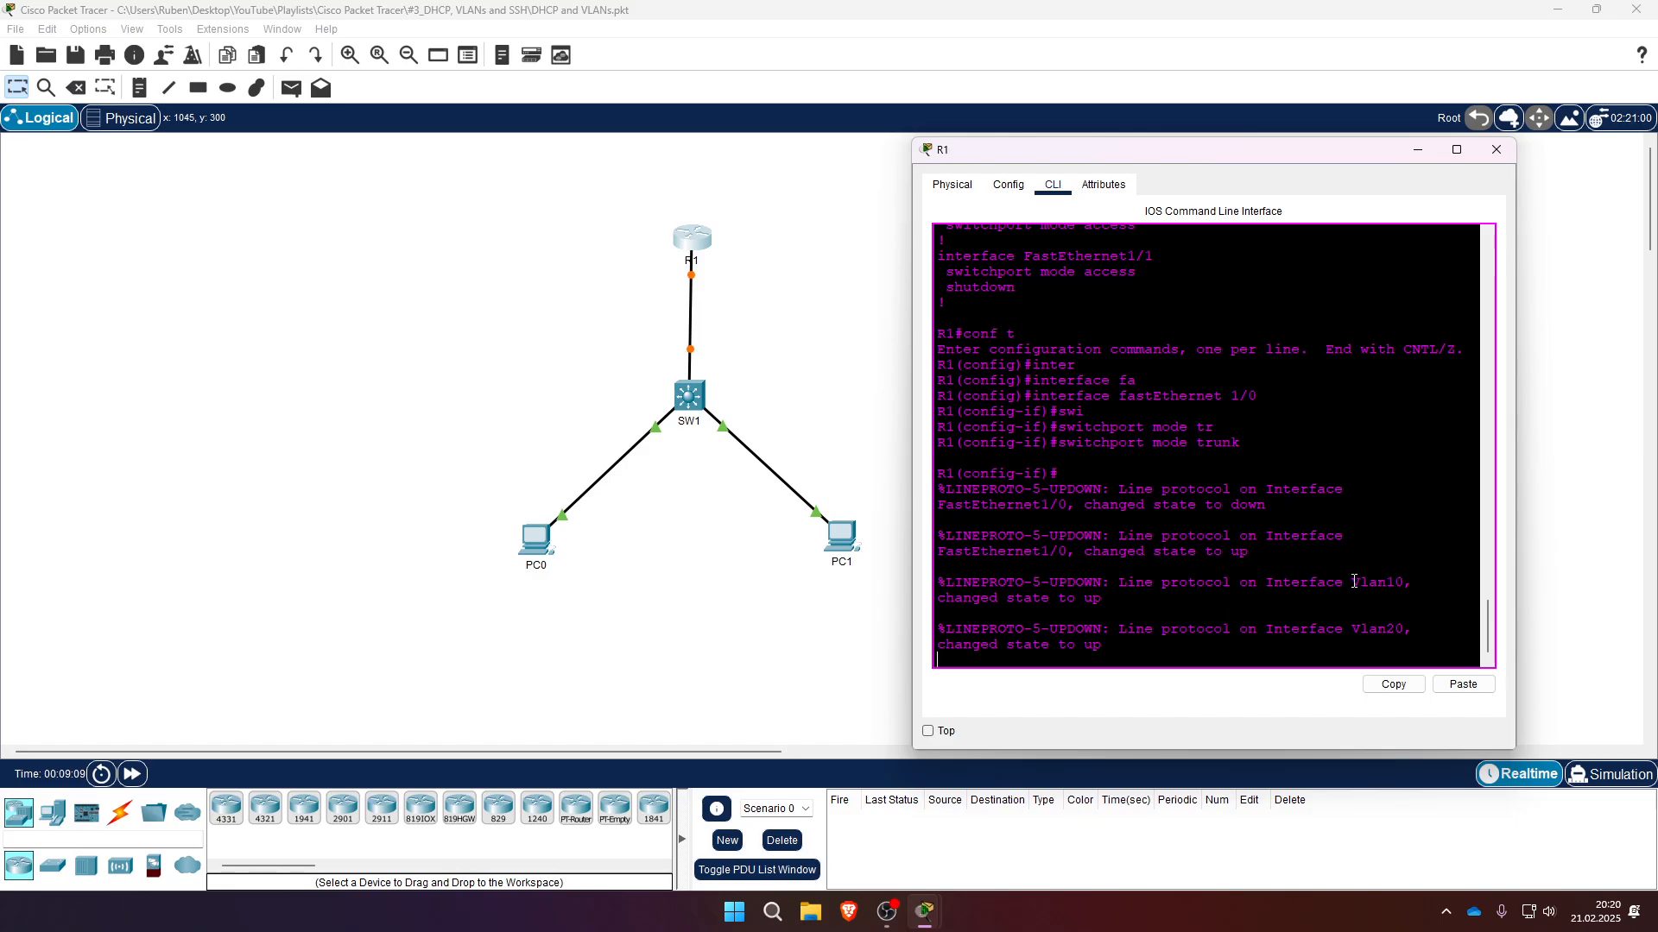
mouse_move(1369, 597)
mouse_down()
mouse_move(1378, 586)
mouse_move(1387, 645)
mouse_move(1349, 587)
mouse_up()
key(Return)
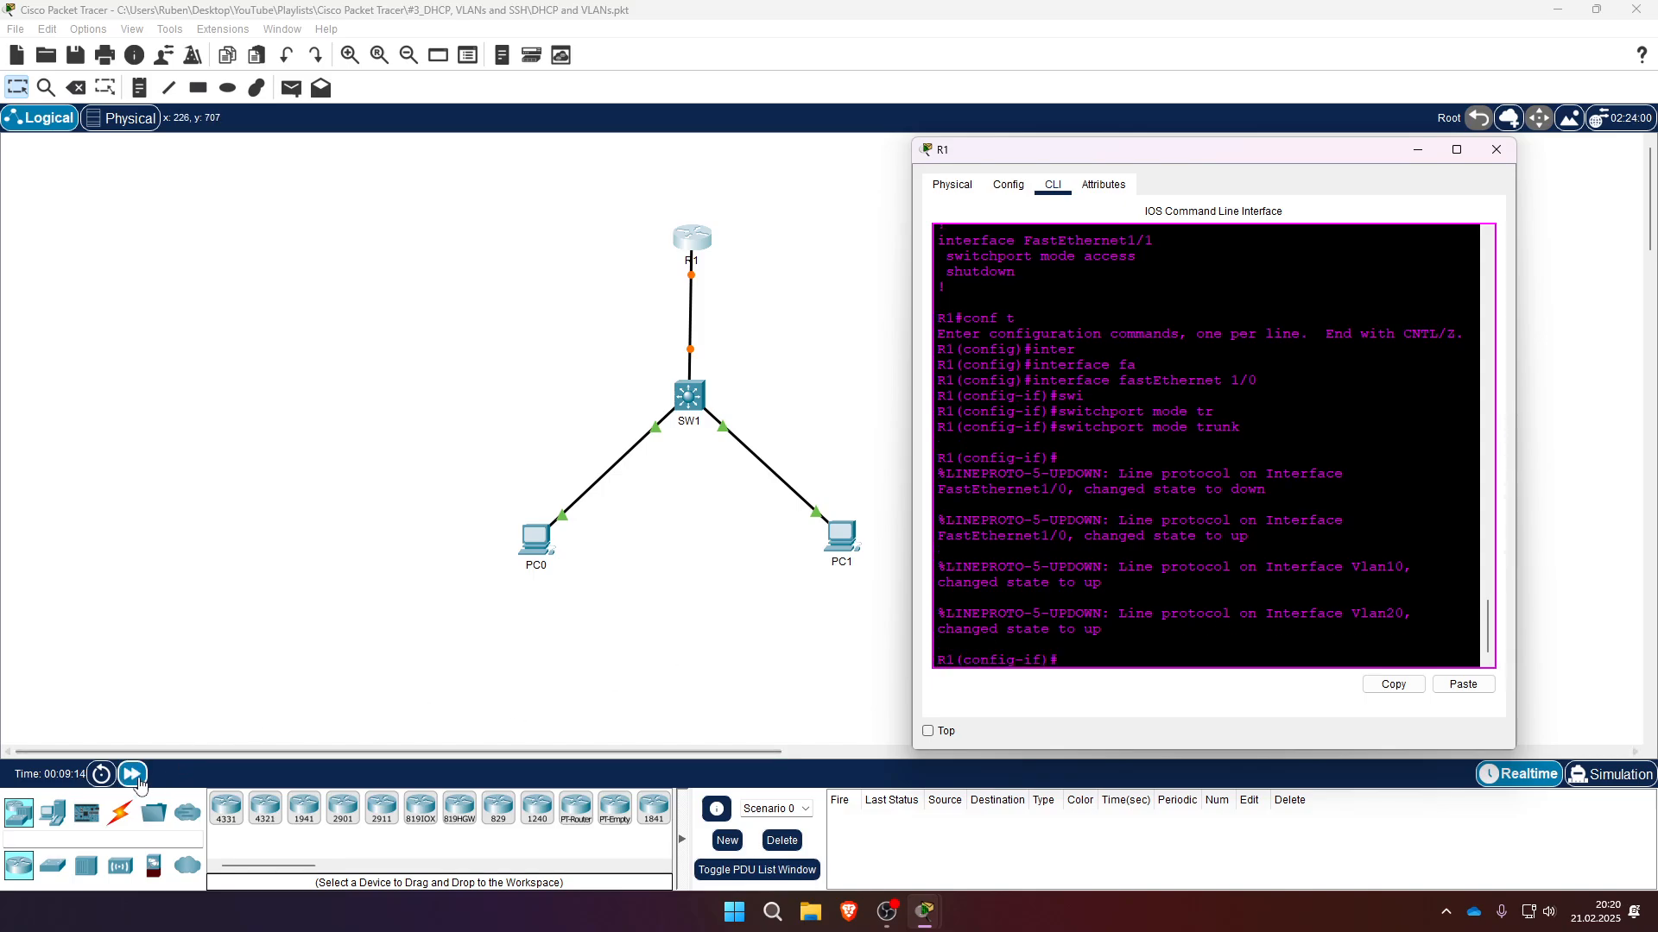
- Fast-forward the simulation time and open the command line of switch SW1
click(133, 776)
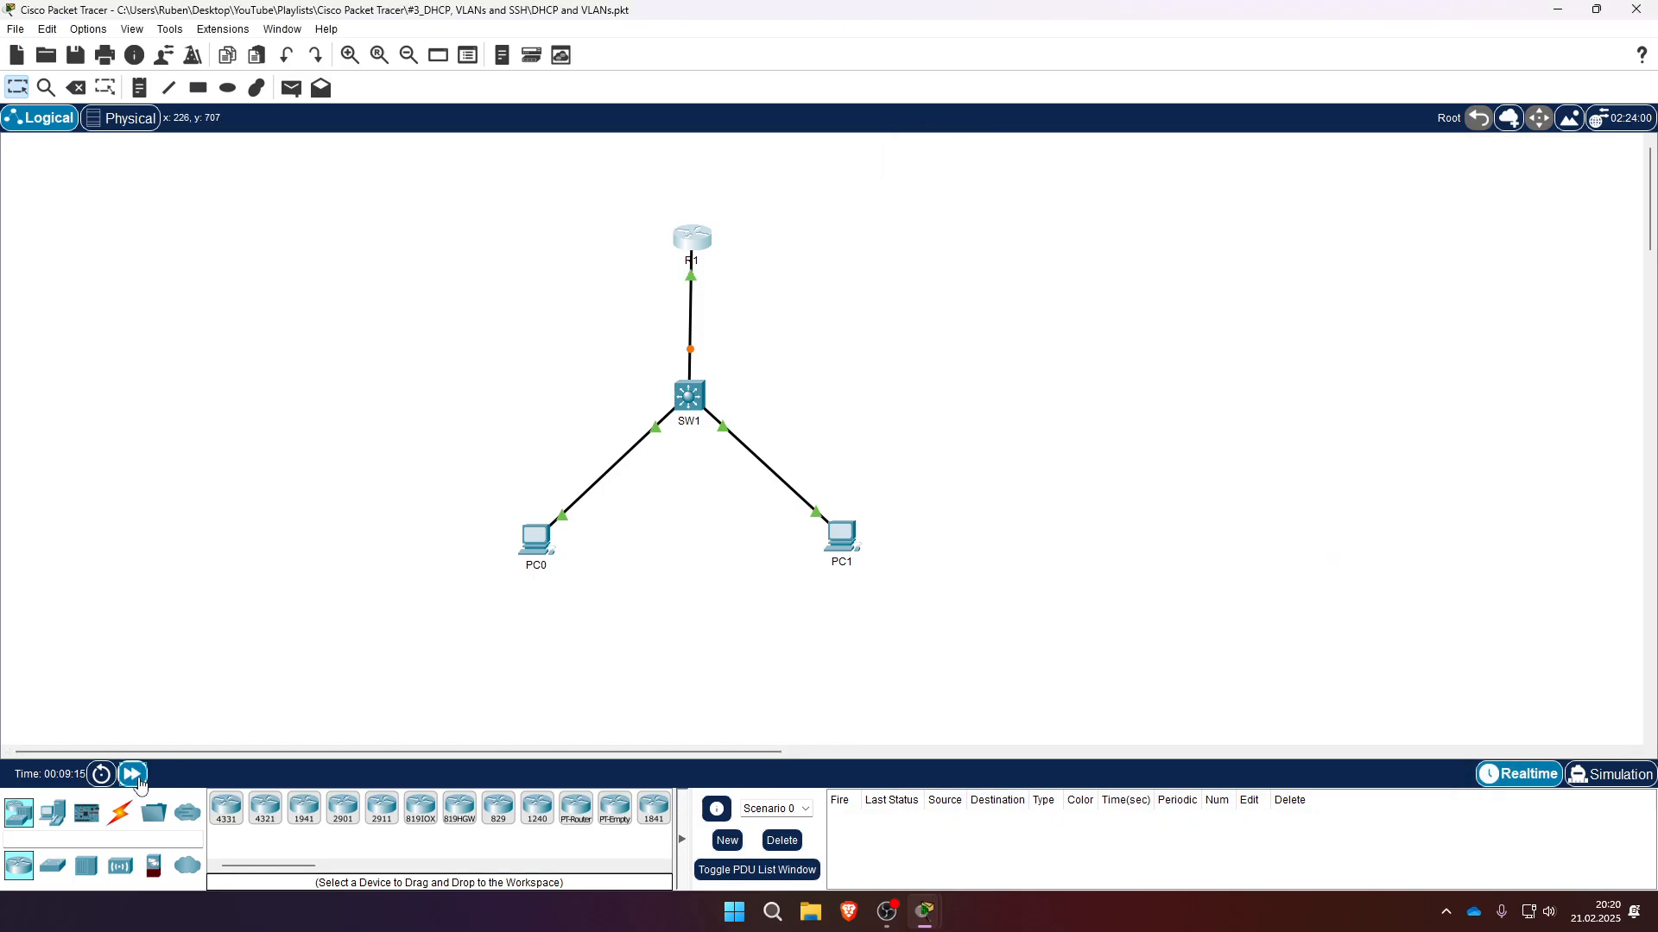
double_click(138, 780)
click(697, 400)
click(720, 231)
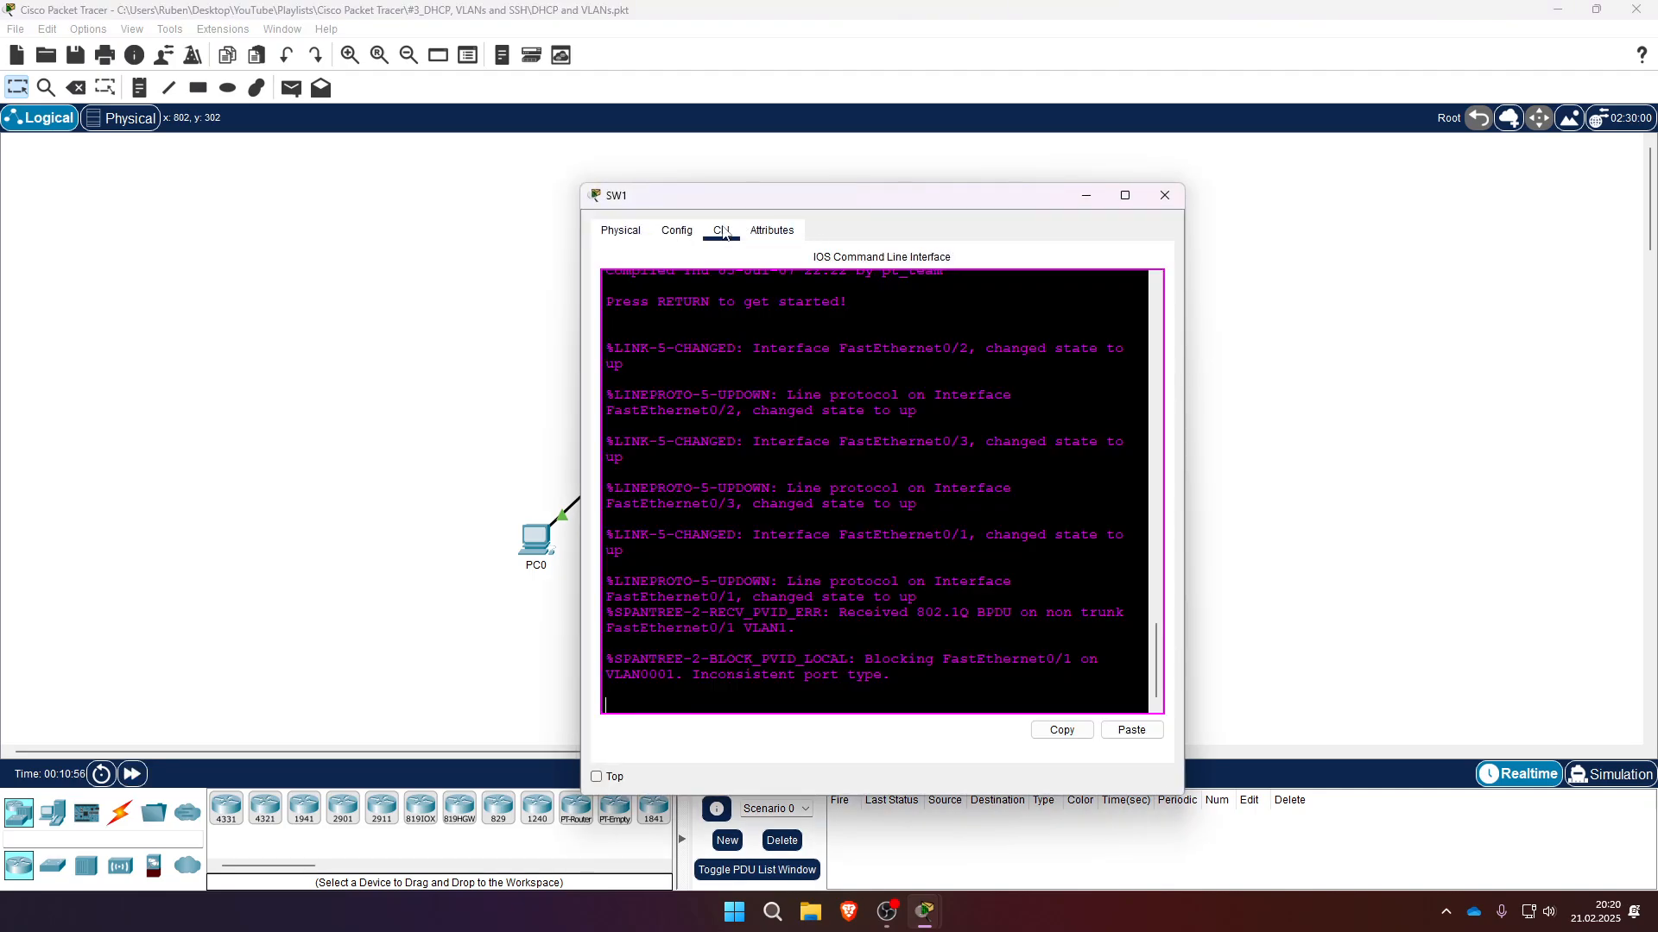
- Return to the R1 console and leave configuration mode
drag(816, 205, 873, 174)
mouse_move(925, 911)
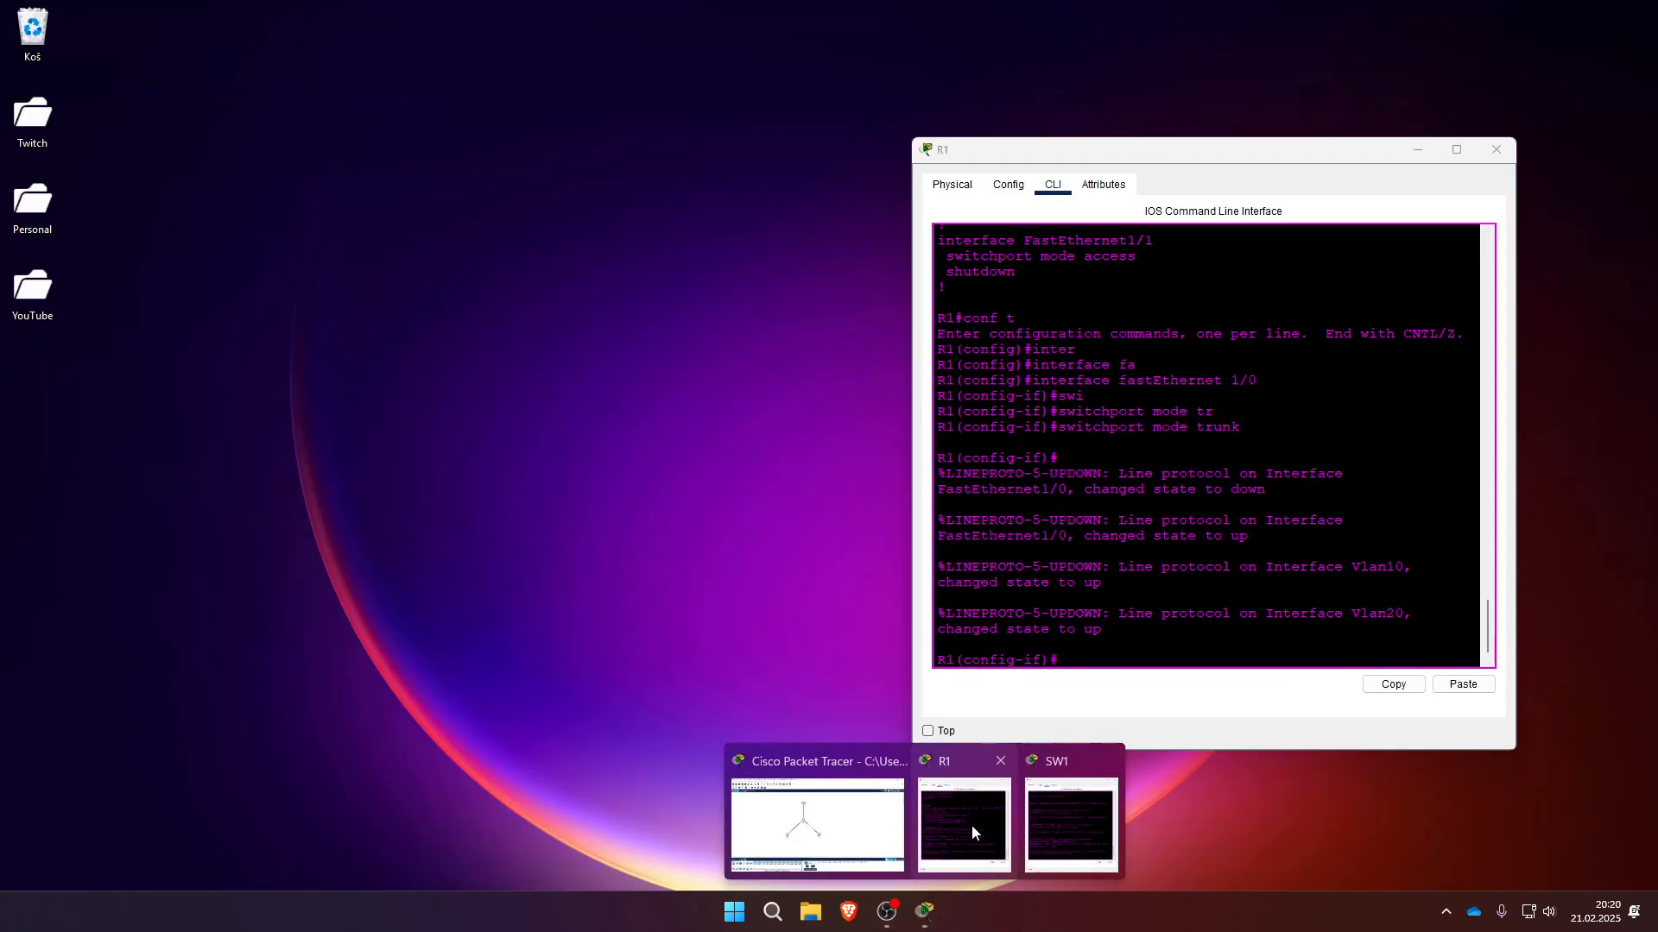
click(978, 826)
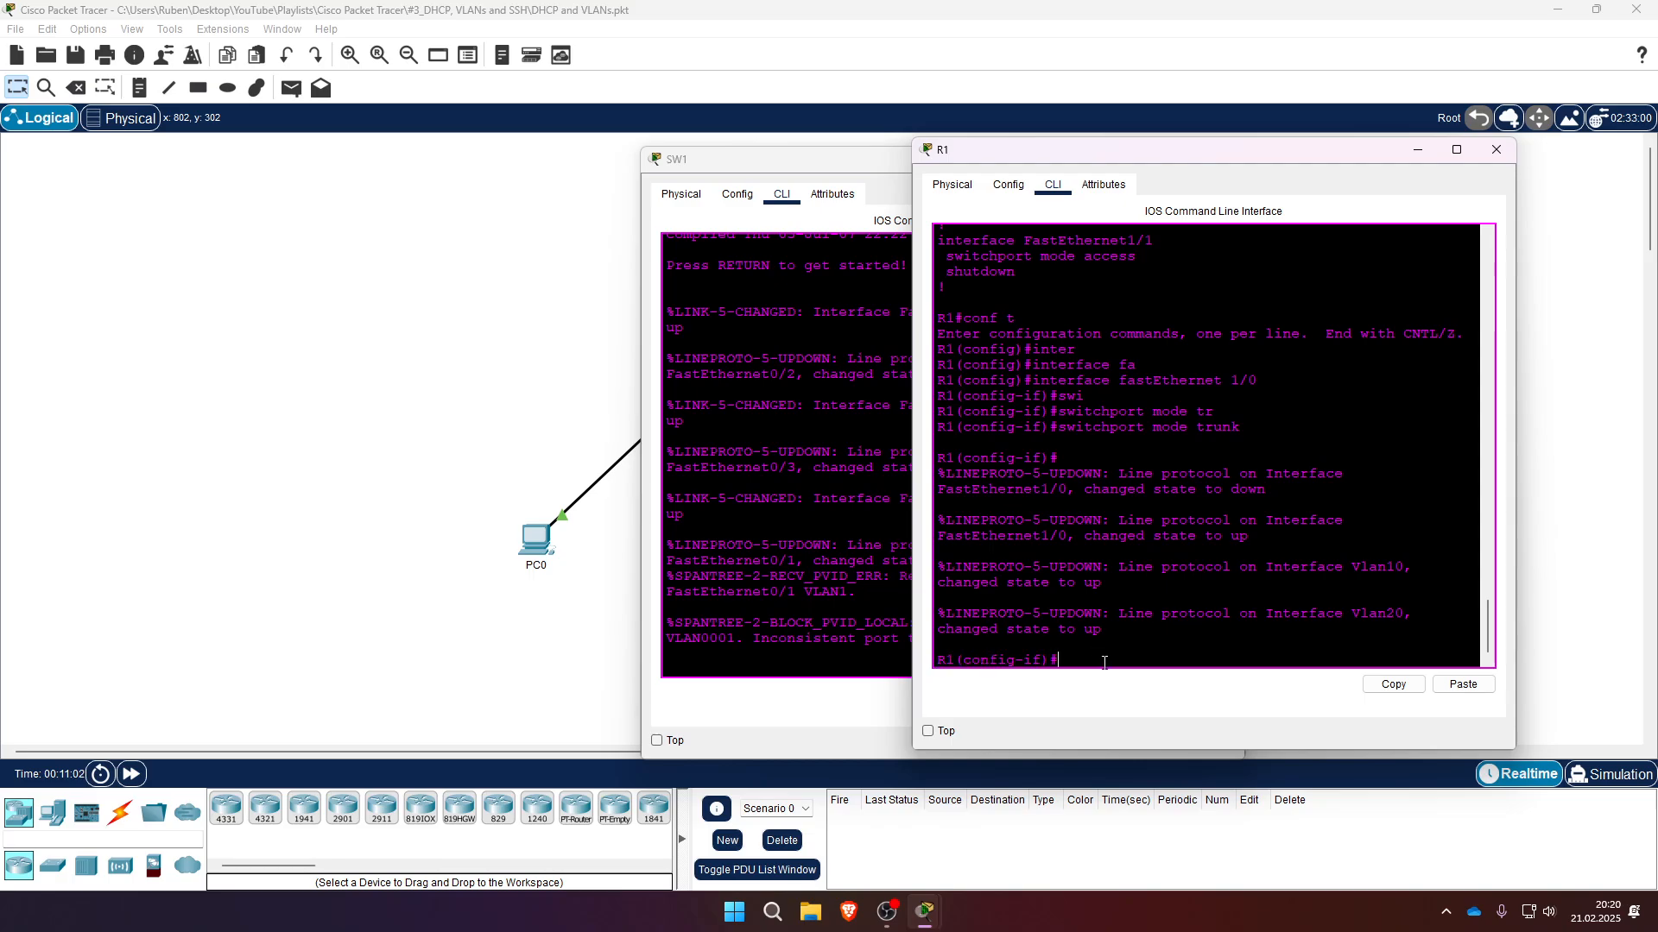
text(exi)
key(Return)
text(exi)
key(Return)
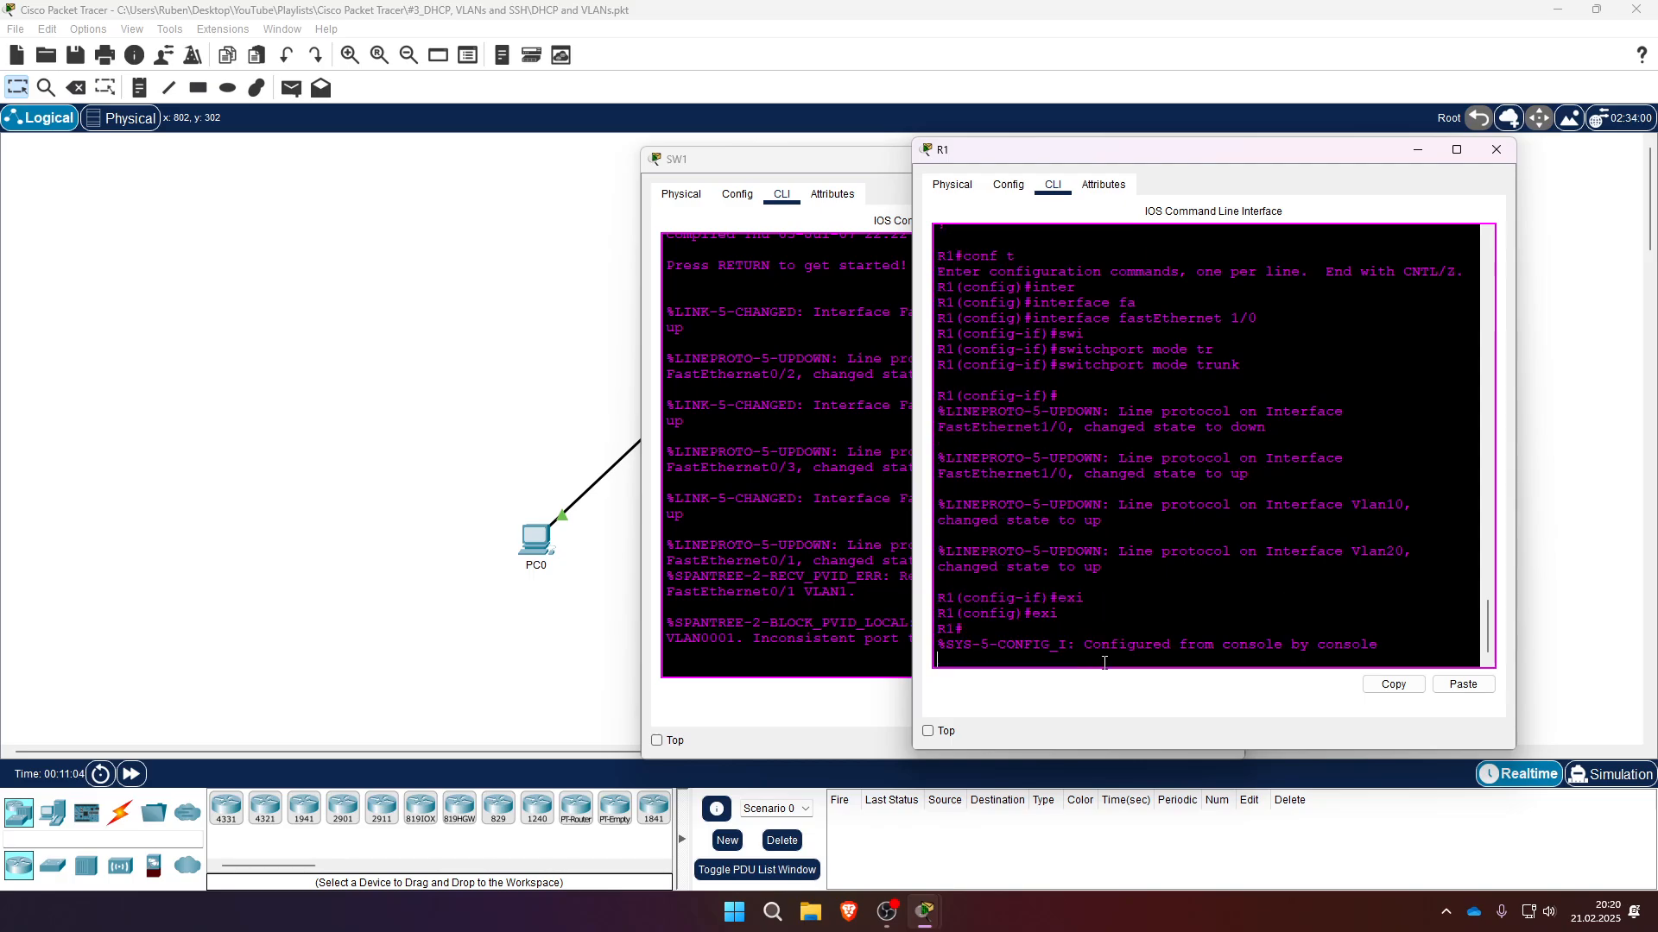
- Save R1's running-config to startup-config and close the R1 window
text(copy runn)
key(Tab)
text(s)
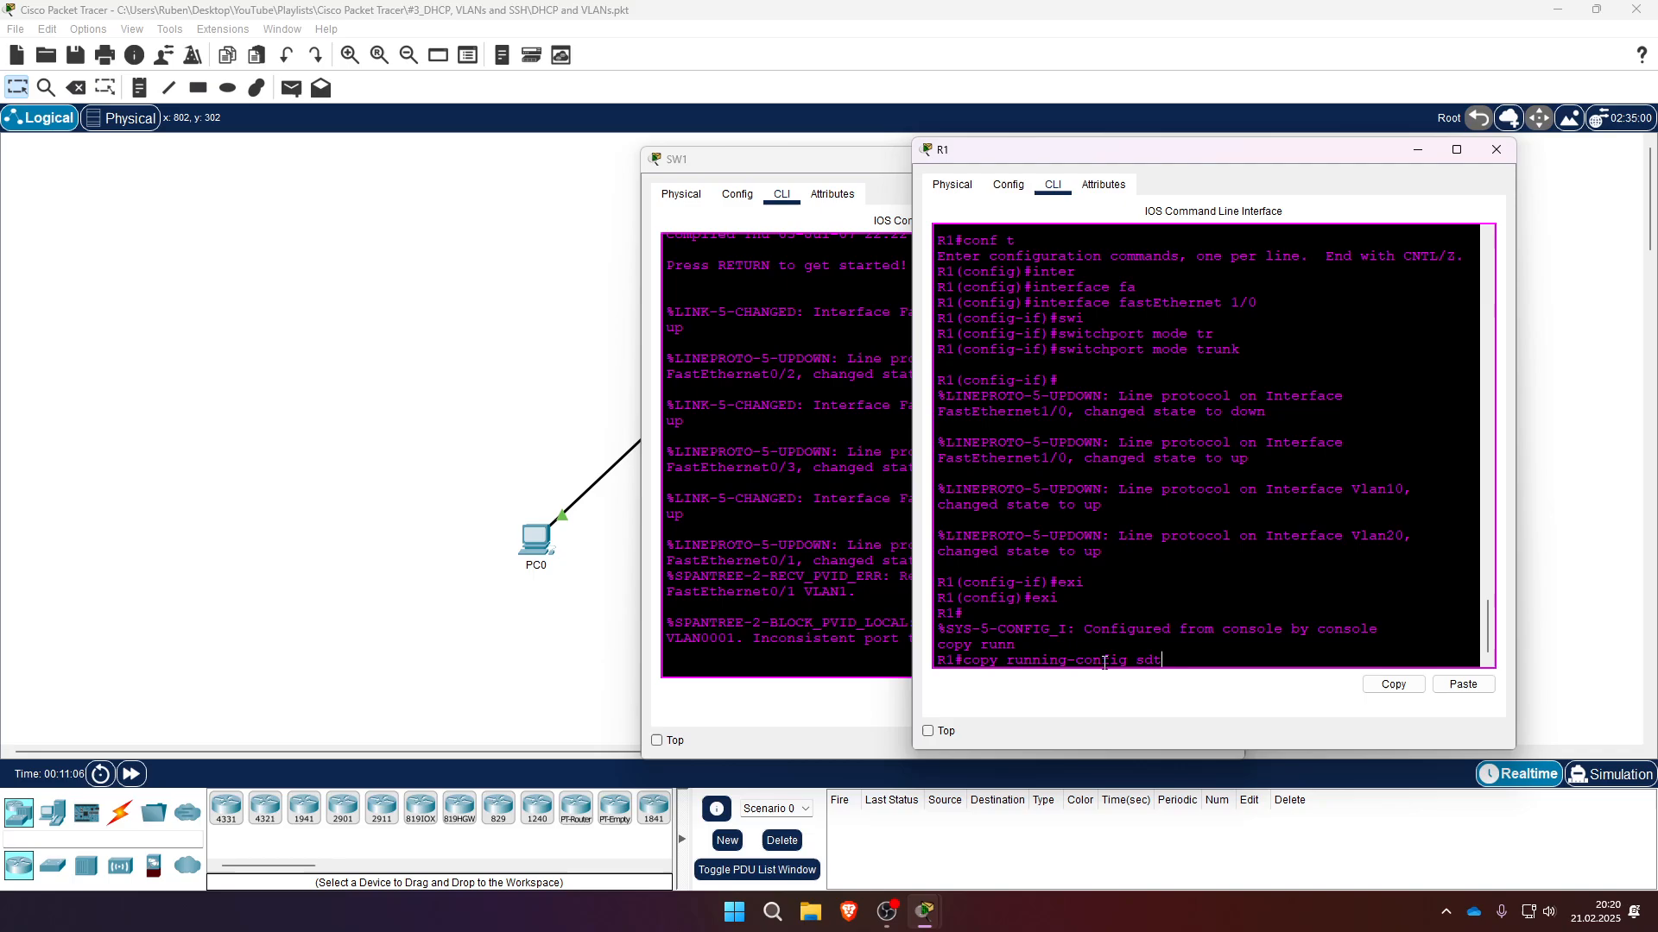
text(t)
key(Tab)
key(Return)
key(Return)
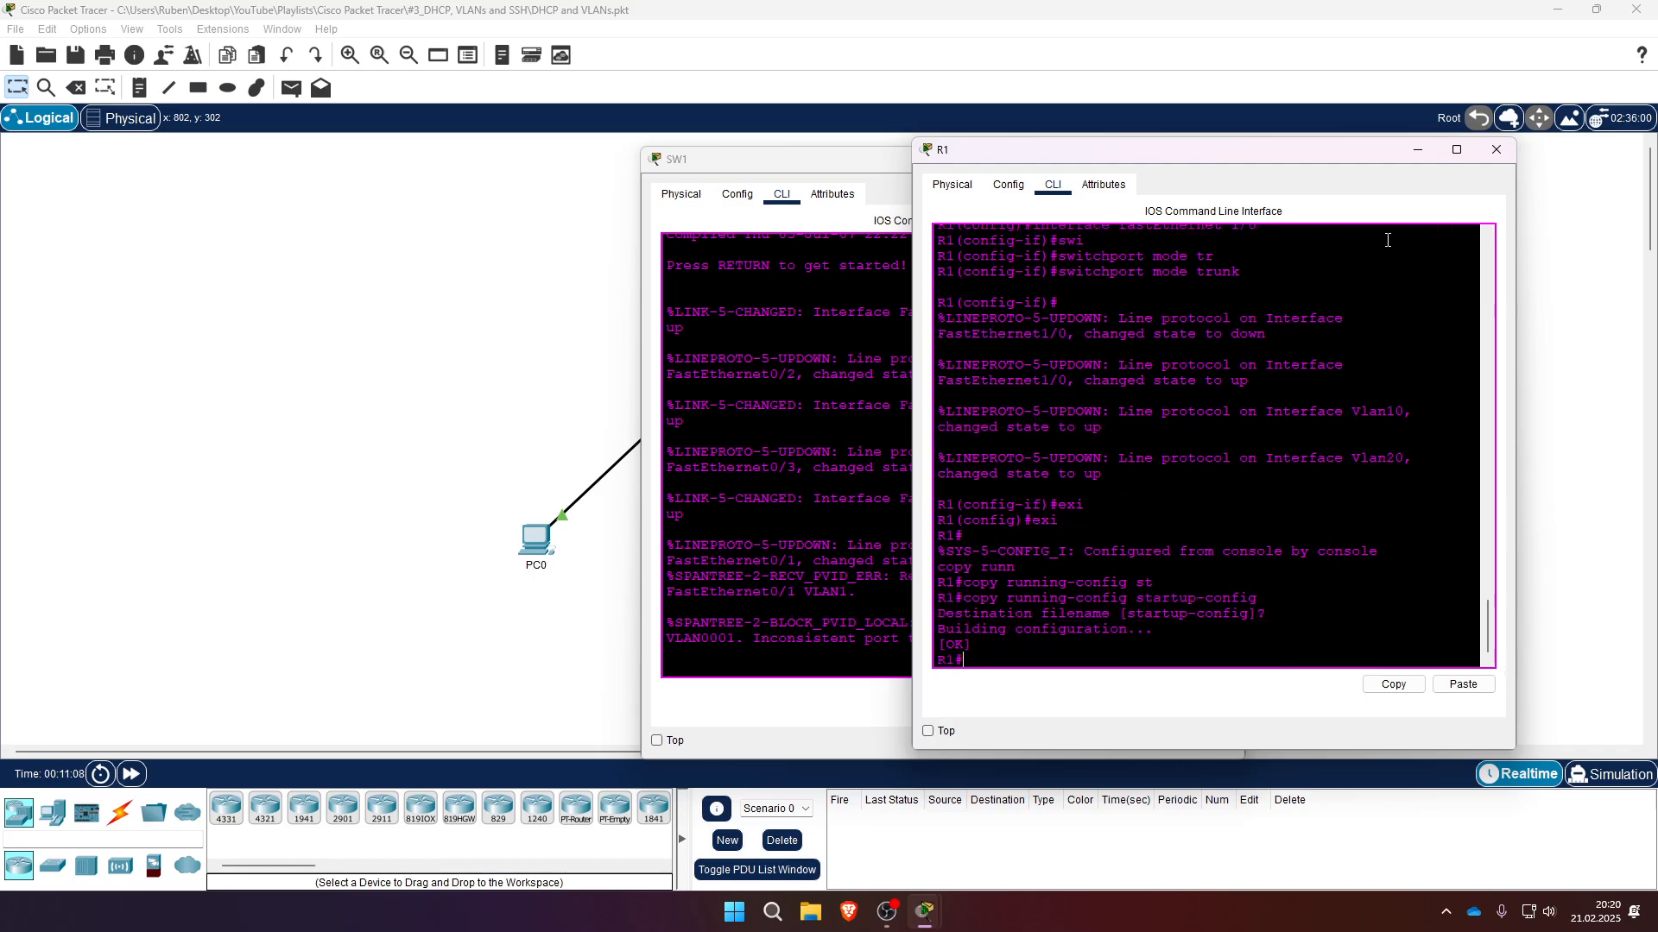
click(1496, 150)
- Log in to SW1 with the username admin and submit the password prompt
key(Return)
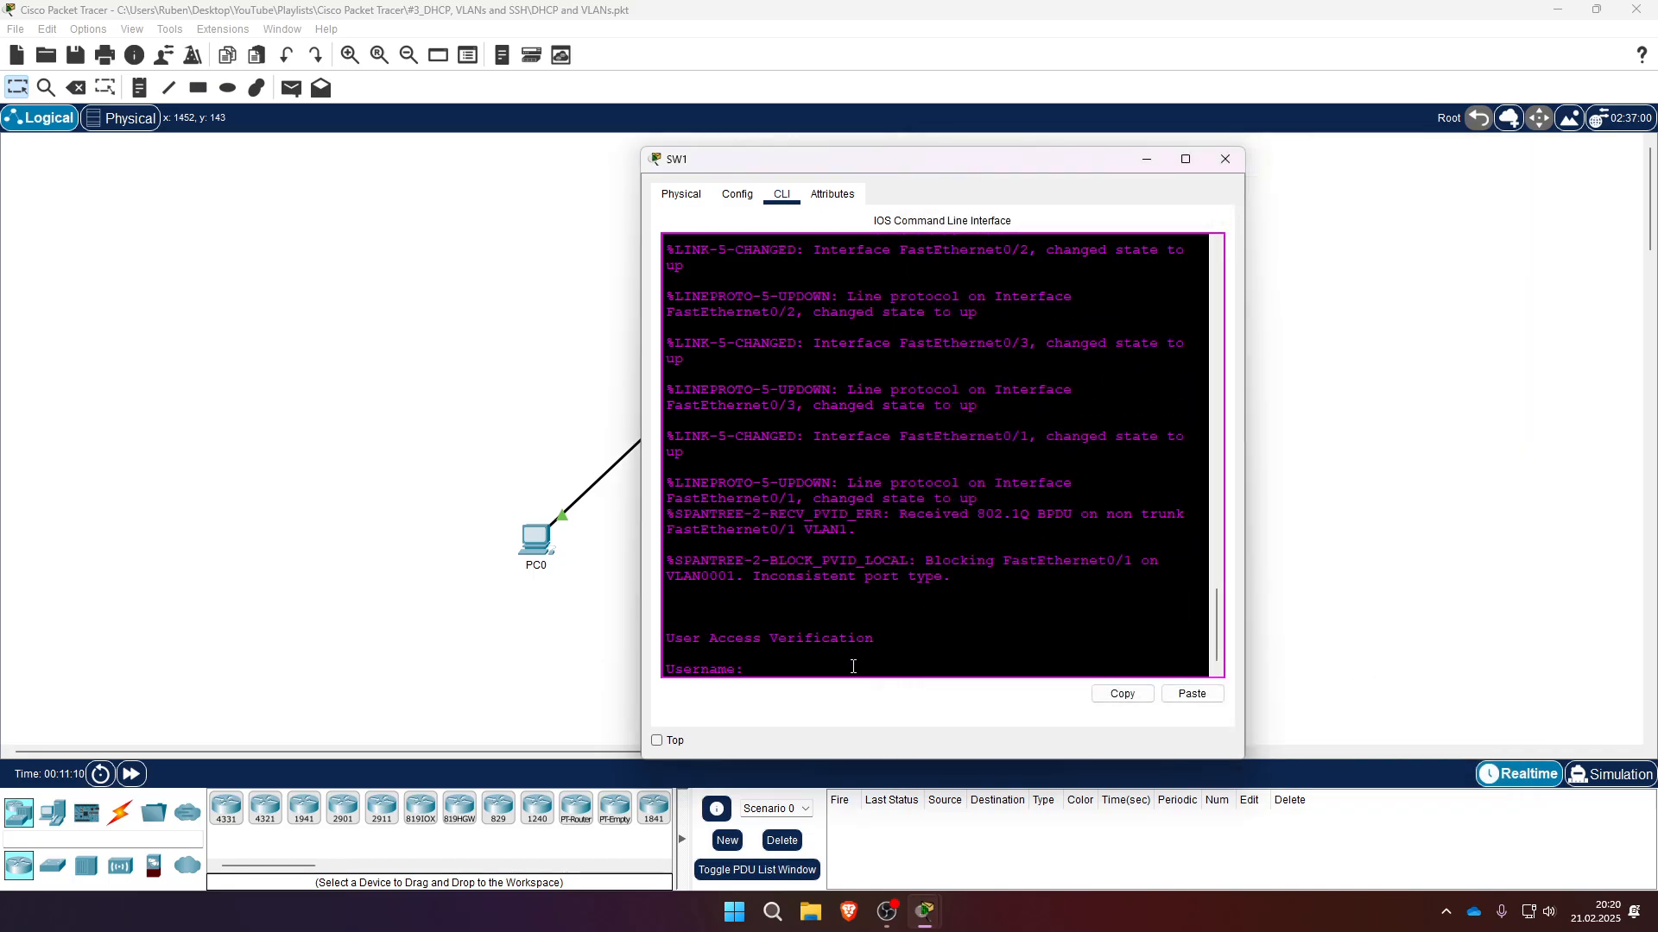
text(admin)
key(Return)
key(Return)
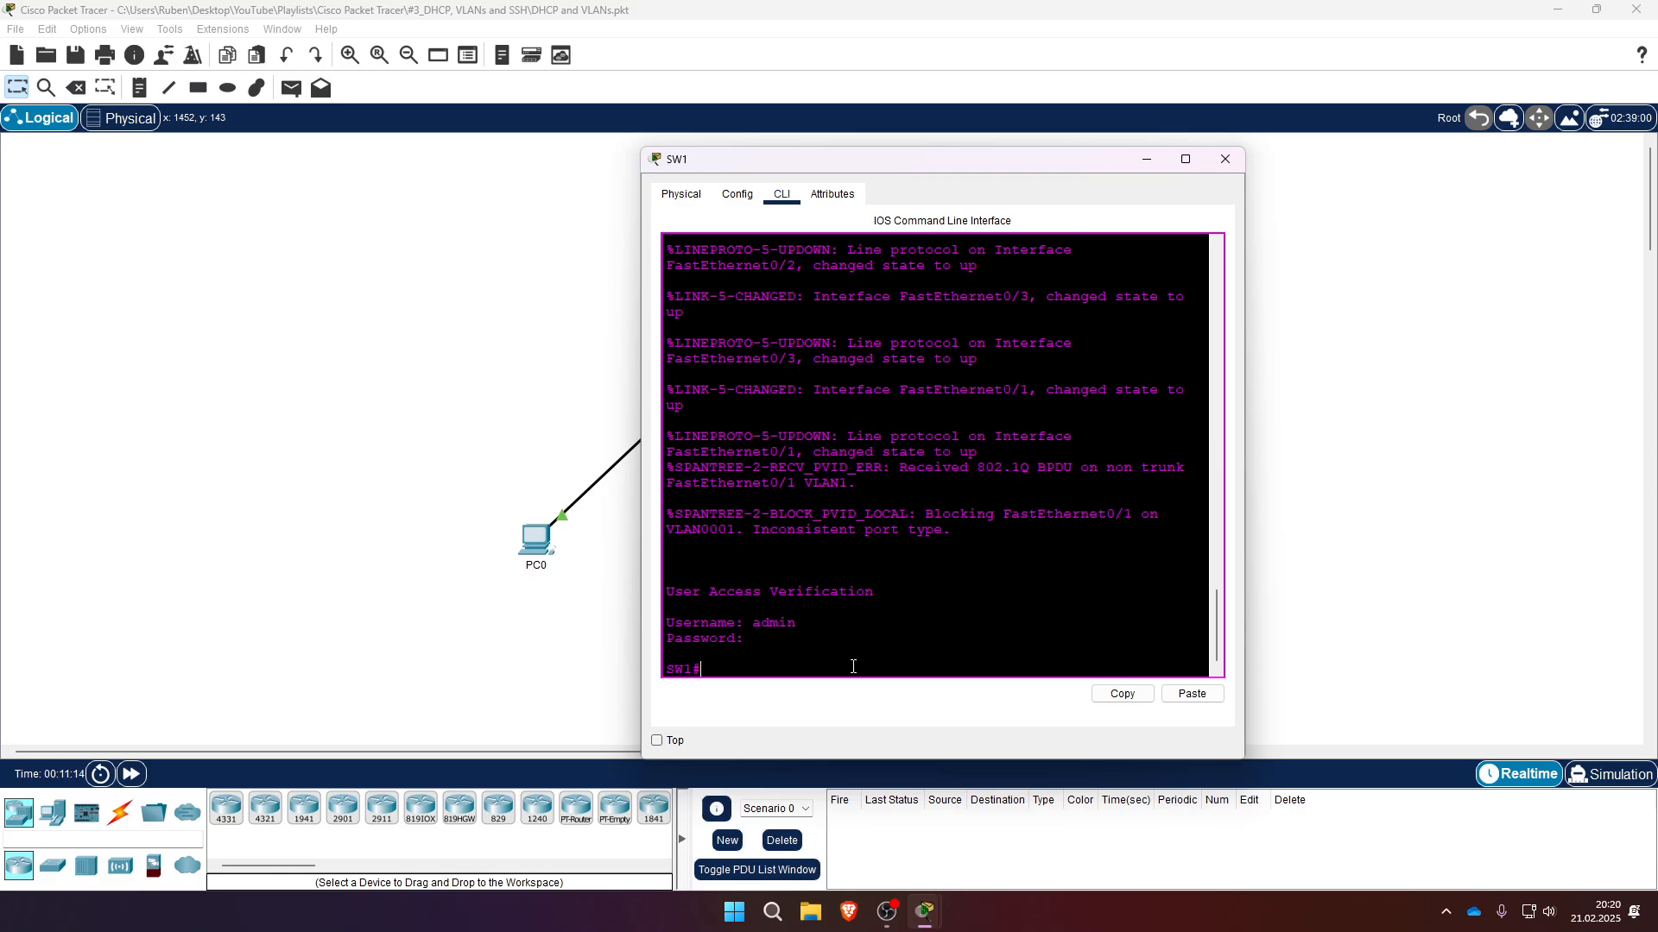
- Enter VLAN database mode on SW1
drag(898, 160, 1118, 141)
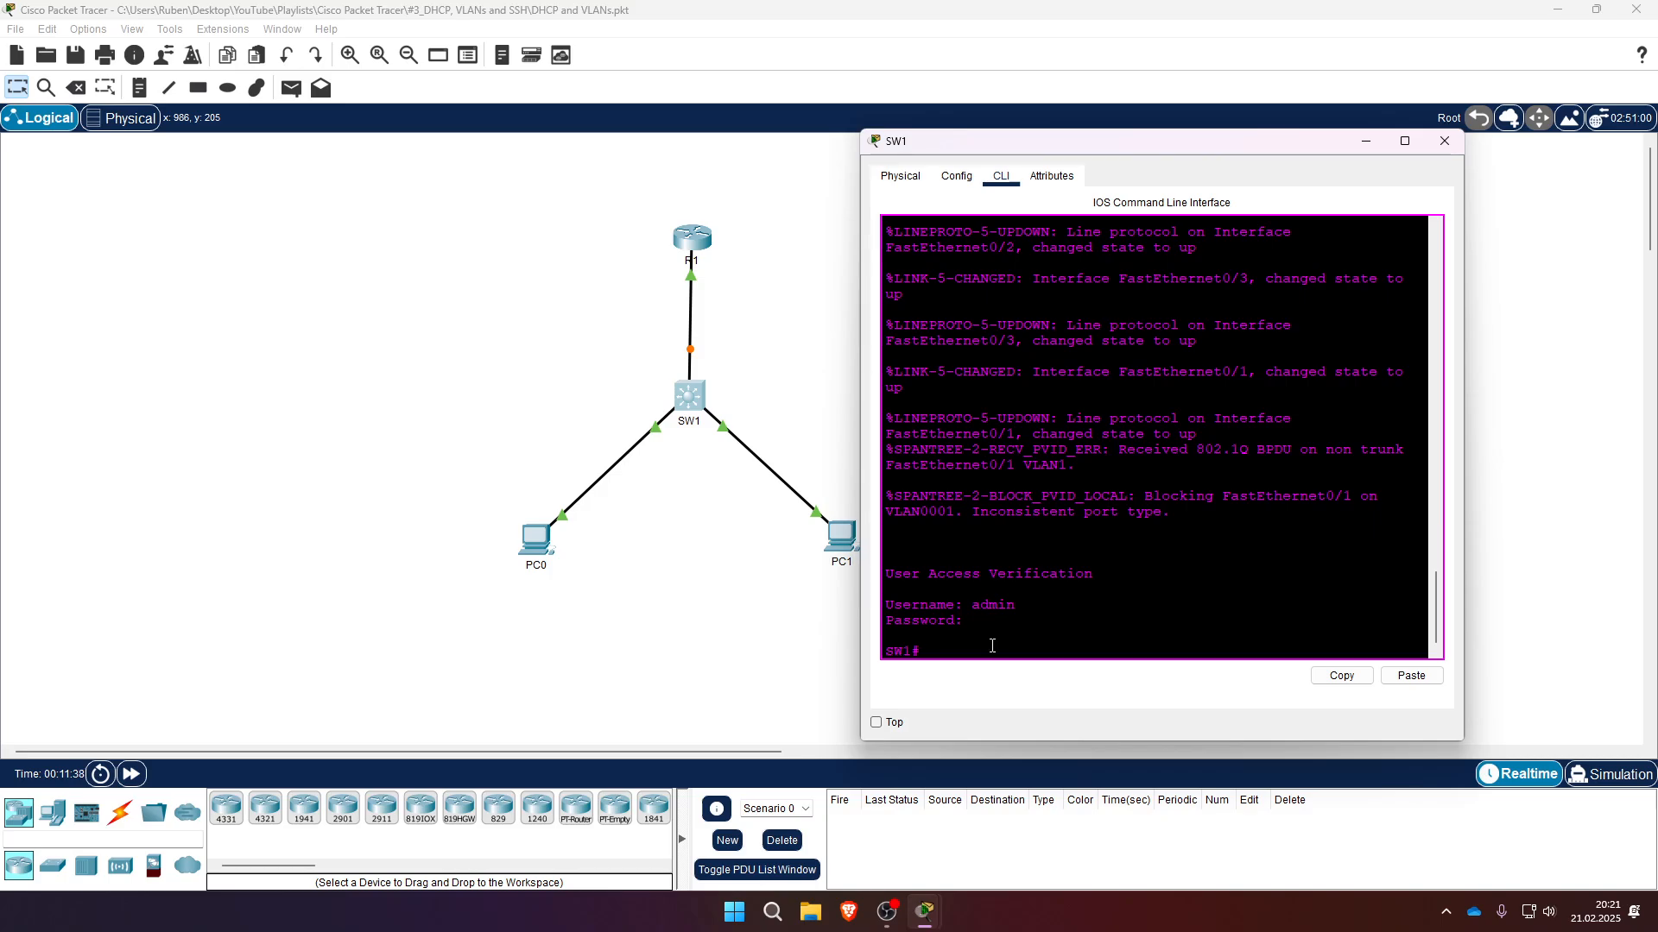
text(sh)
key(BackSpace)
key(BackSpace)
text(vl)
key(Tab)
text(data)
key(Tab)
key(Return)
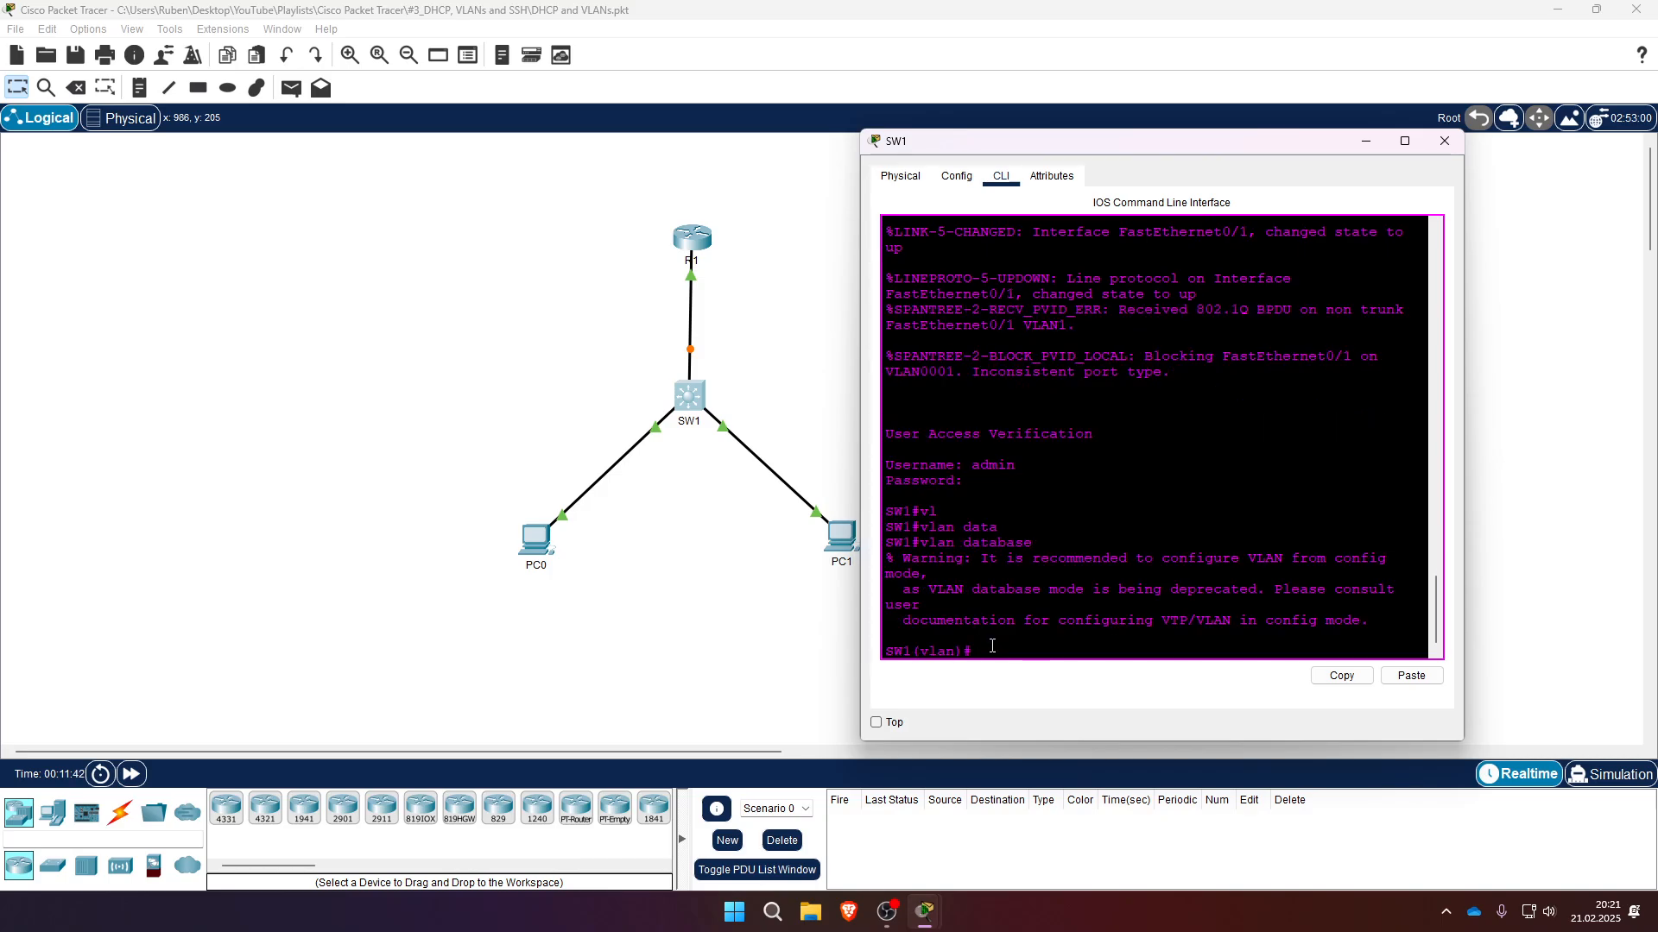
- Add VLAN 10 named DATA1 in SW1's VLAN database
text(vl)
key(Tab)
text(10)
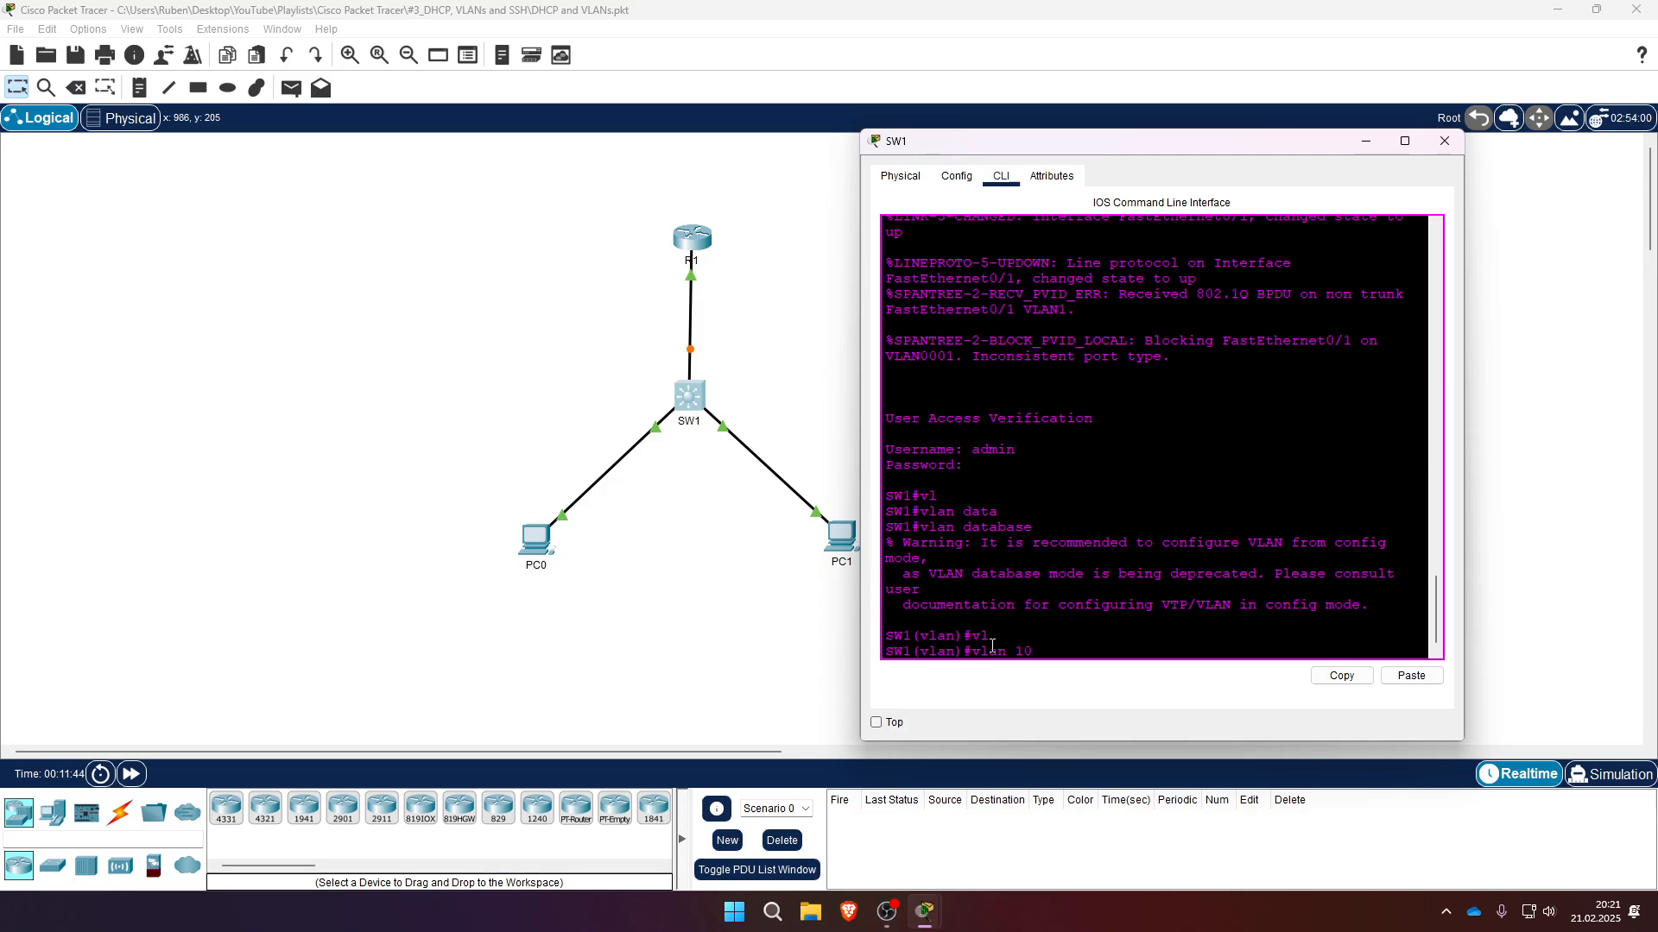
text( name DATA1)
key(Return)
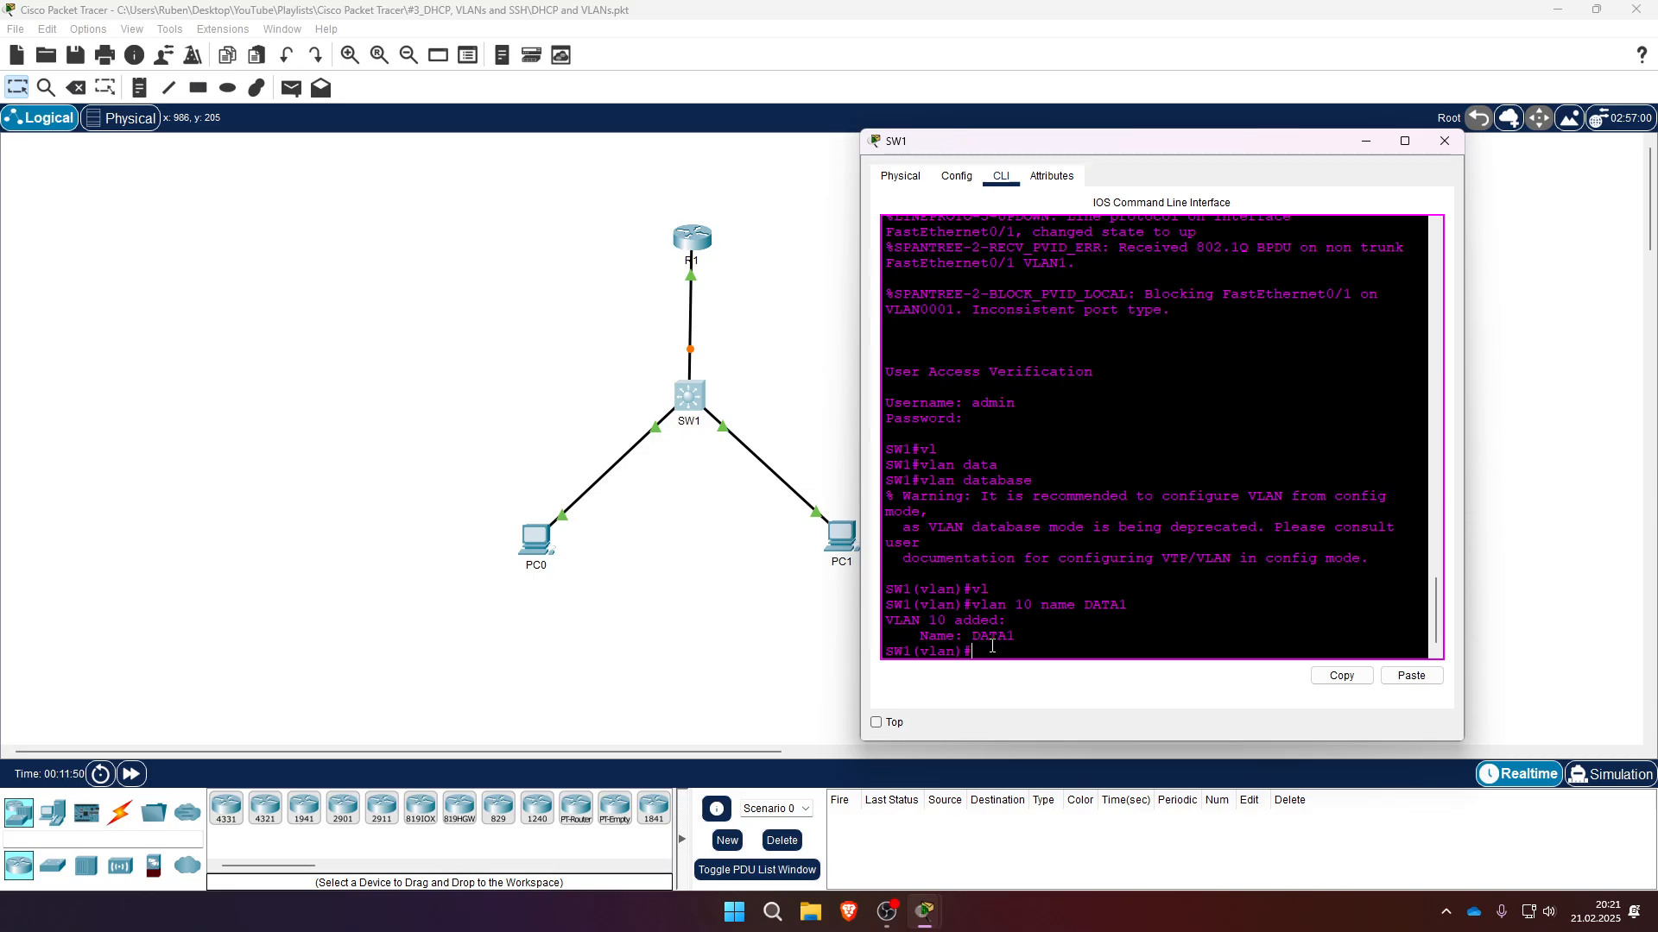
- Add VLAN 20 named DATA2 and exit SW1's VLAN database
text(vl)
key(Tab)
text(20 nam)
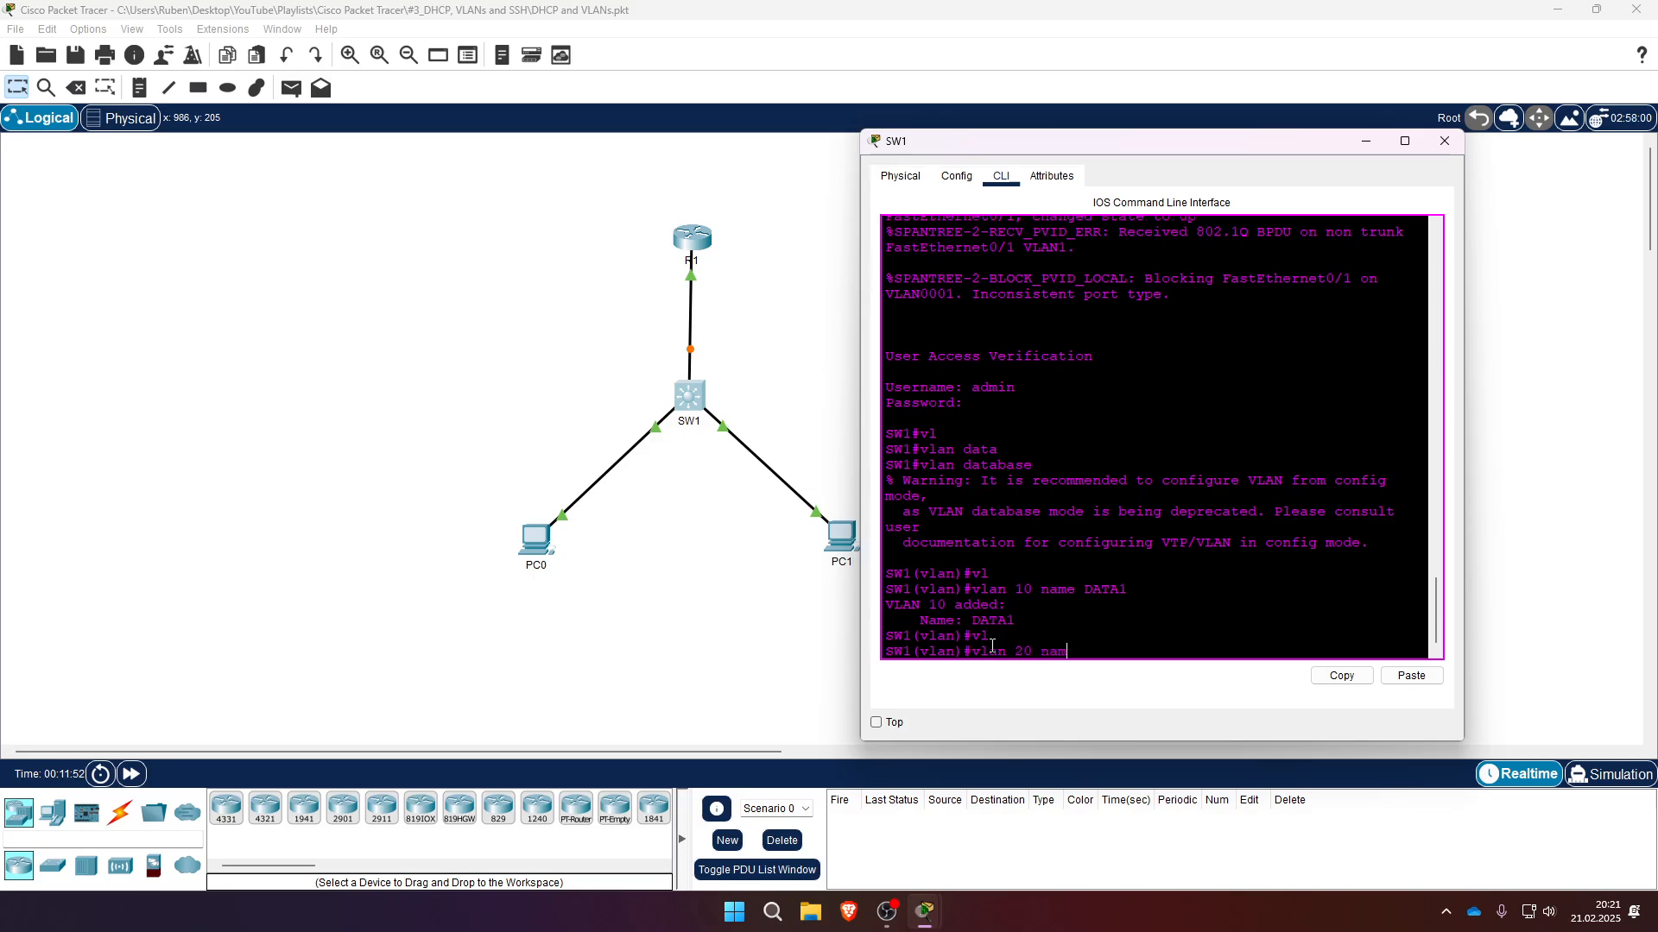
text(e DATA)
text(2)
key(Return)
text(exi)
key(Return)
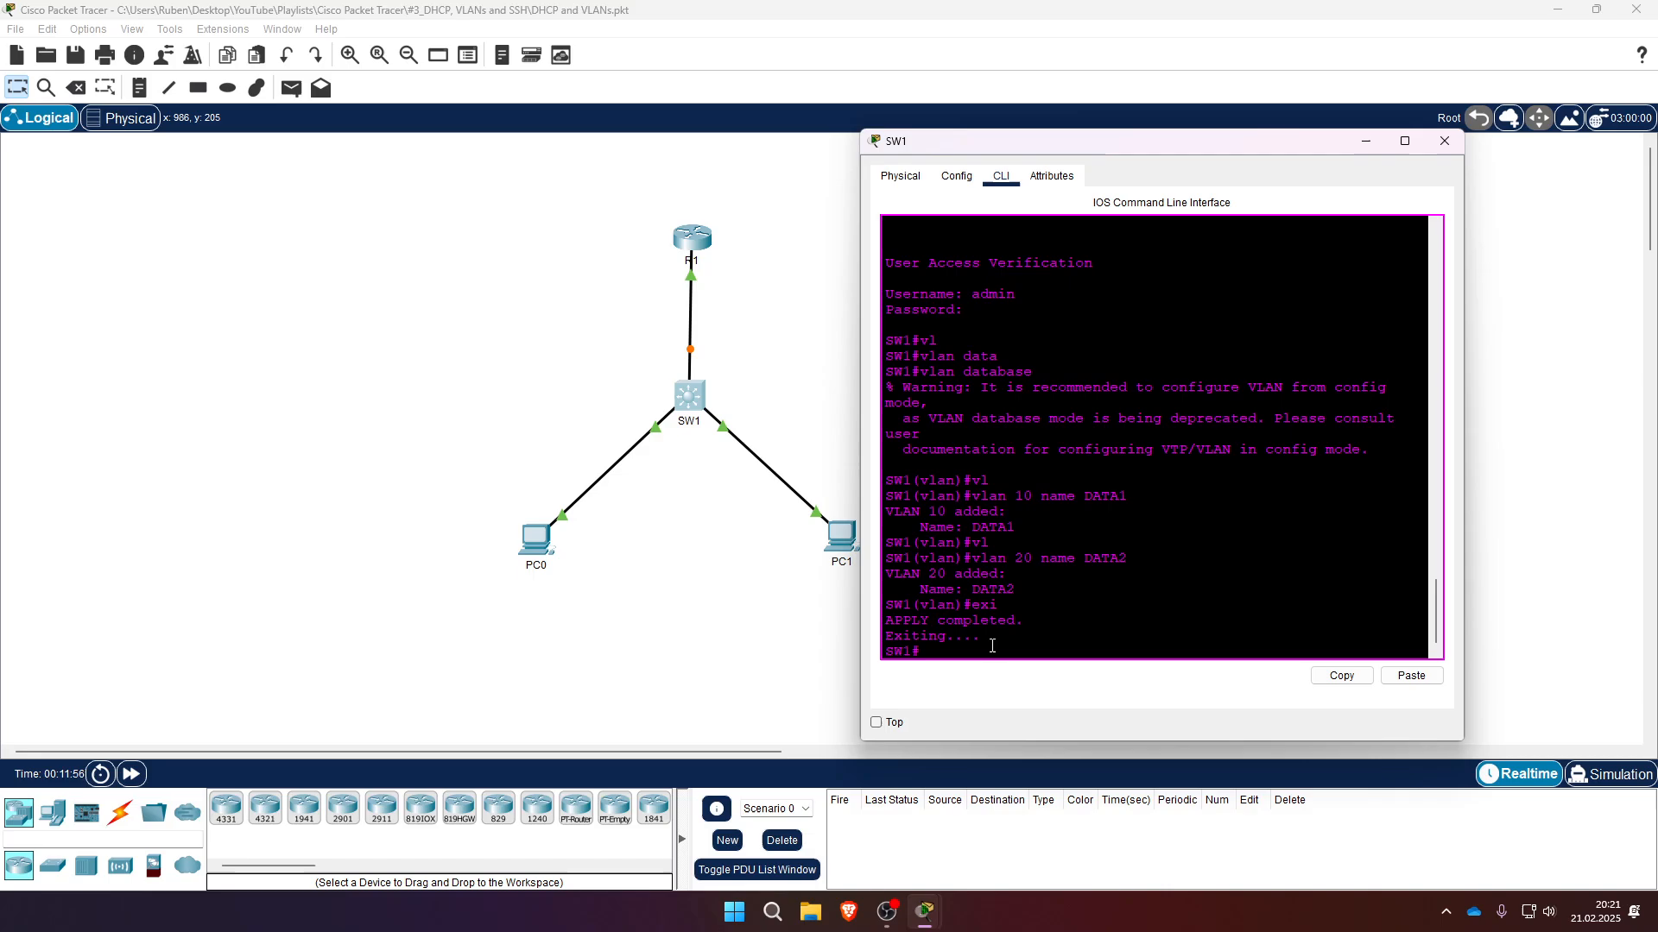
- Enter global configuration on SW1 and try to set FastEthernet 0/1 to trunk mode
text(conf t)
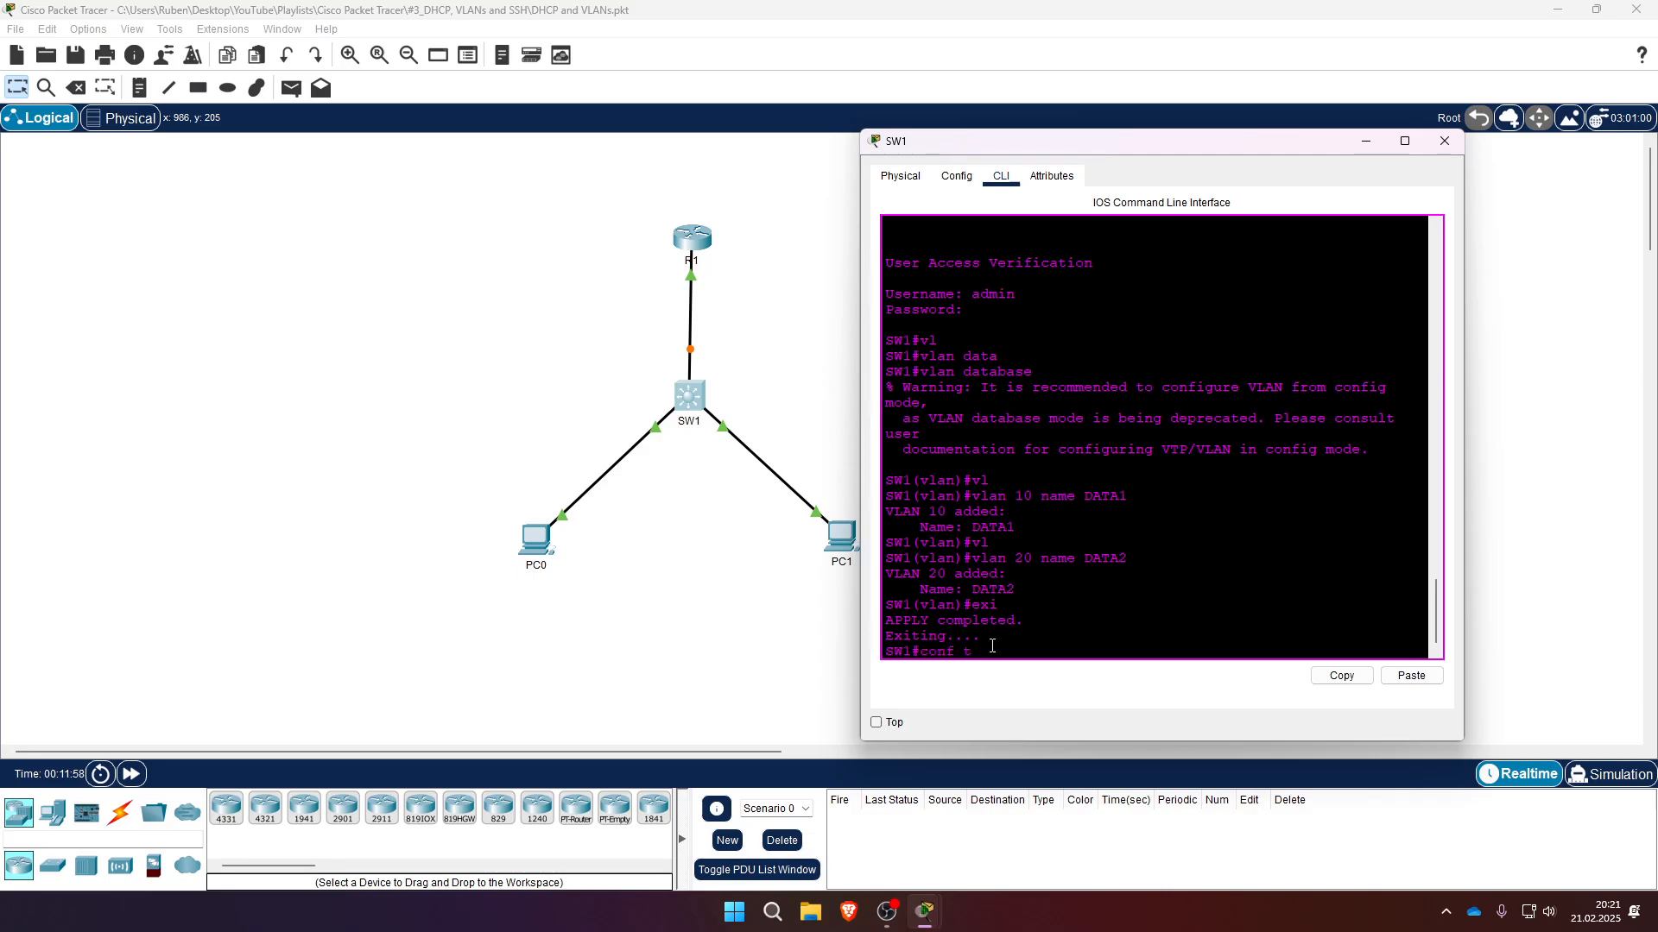
key(Return)
text(inter)
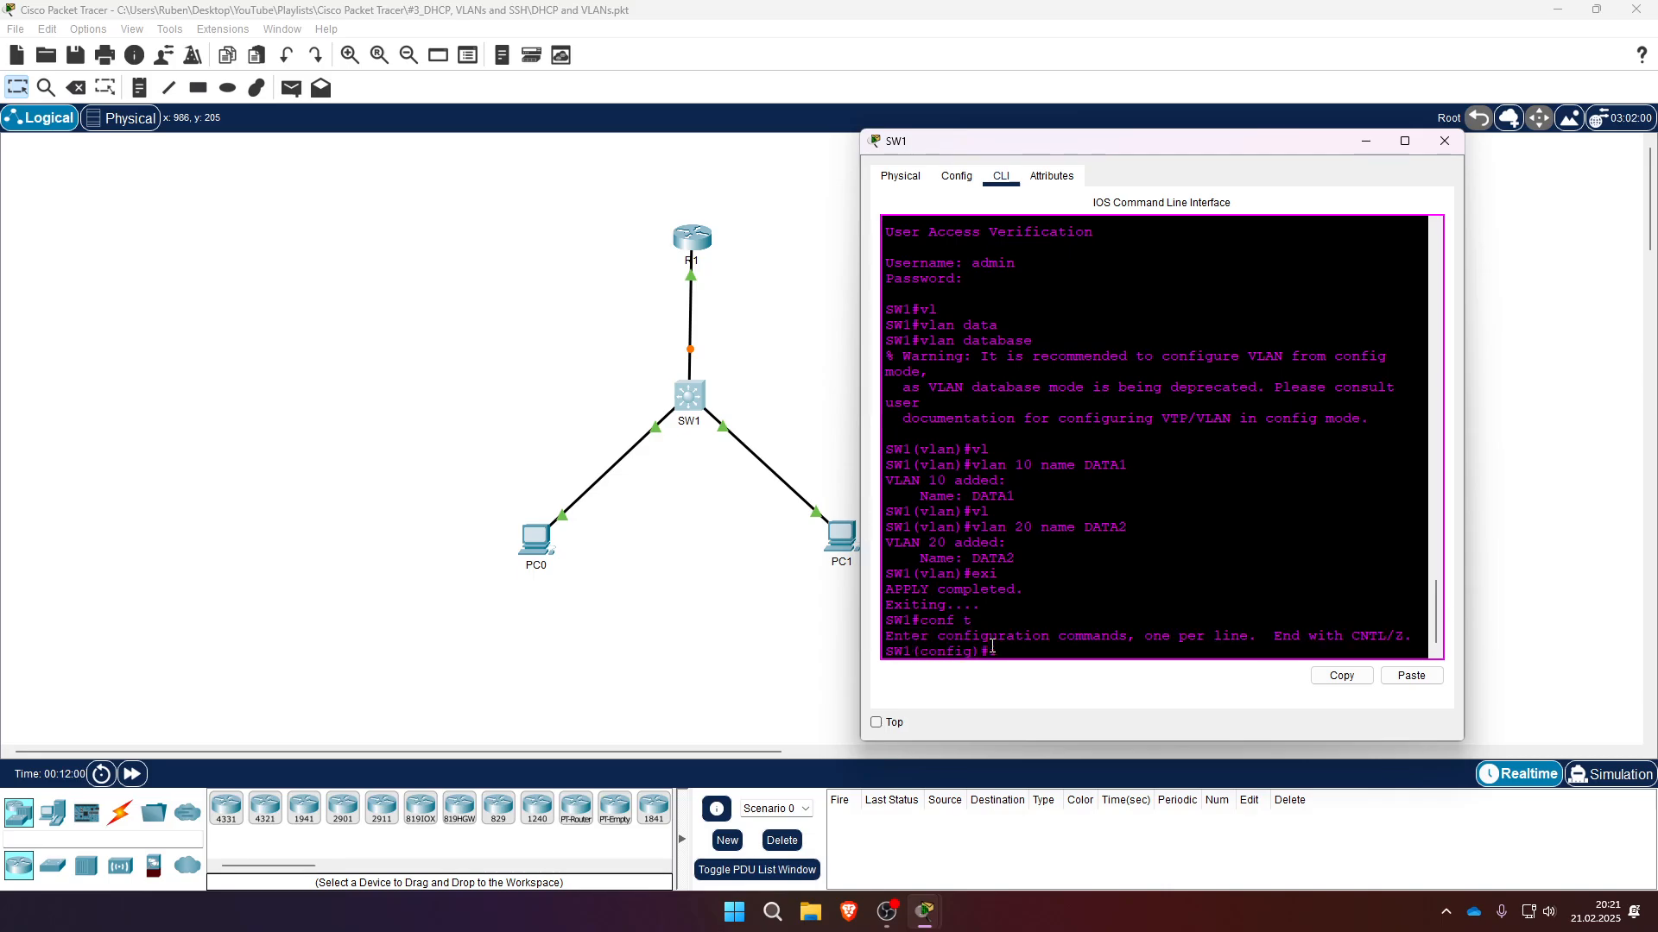
key(Tab)
text(fa)
key(Tab)
text(0/1)
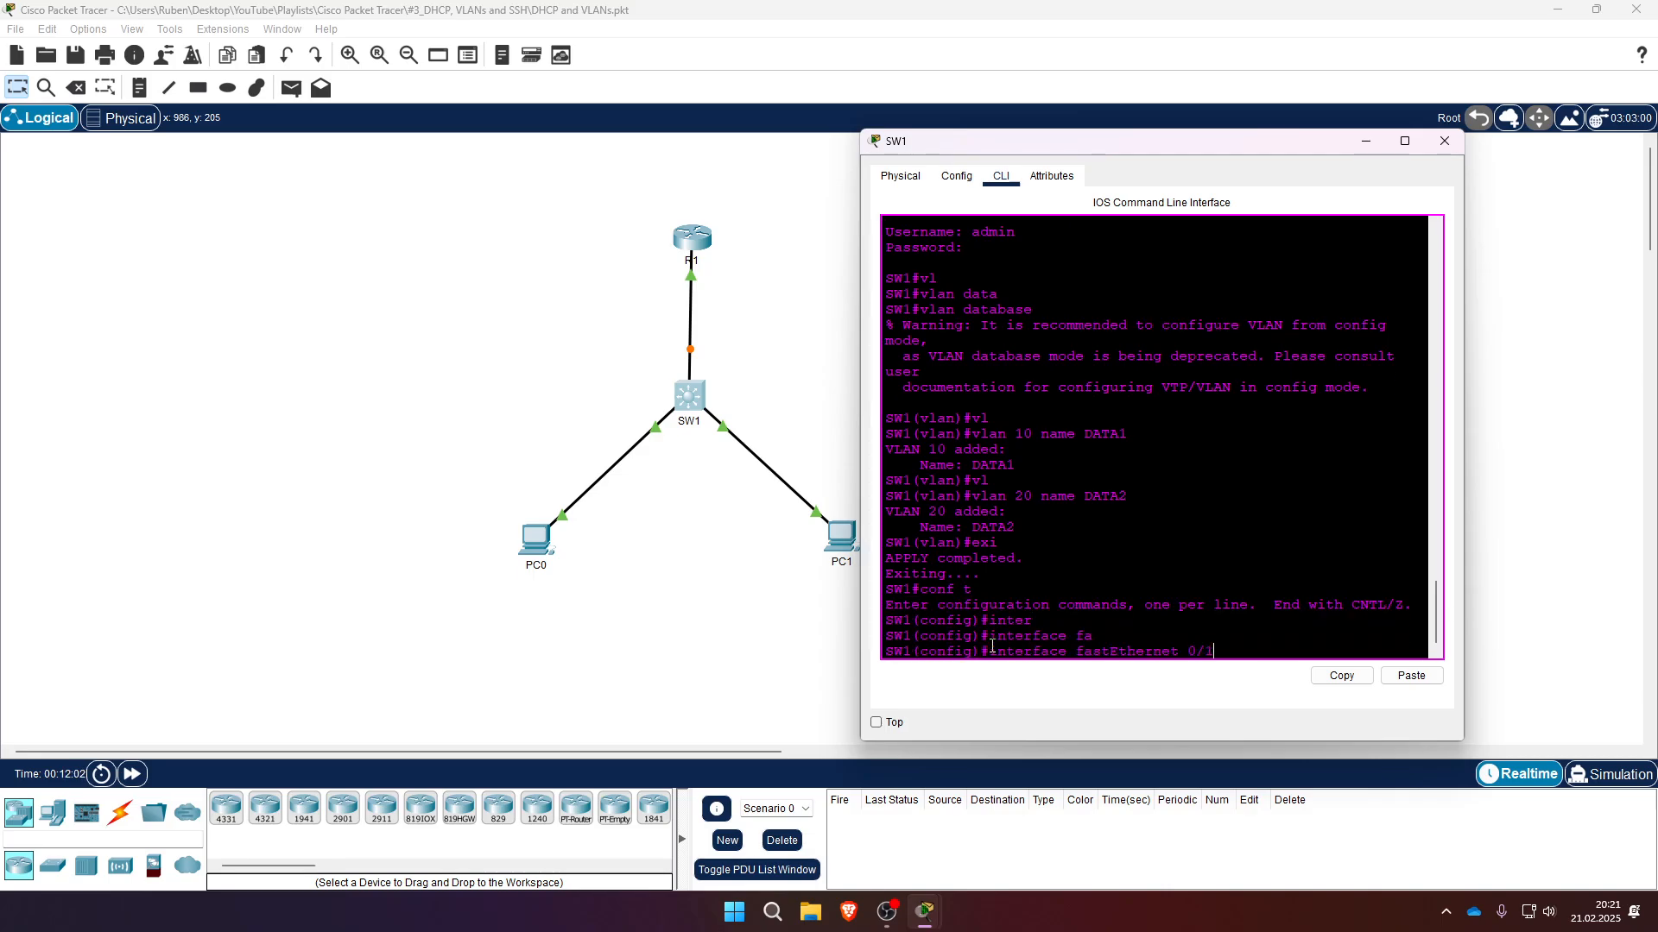
key(Return)
text(swi)
key(Tab)
text(mod)
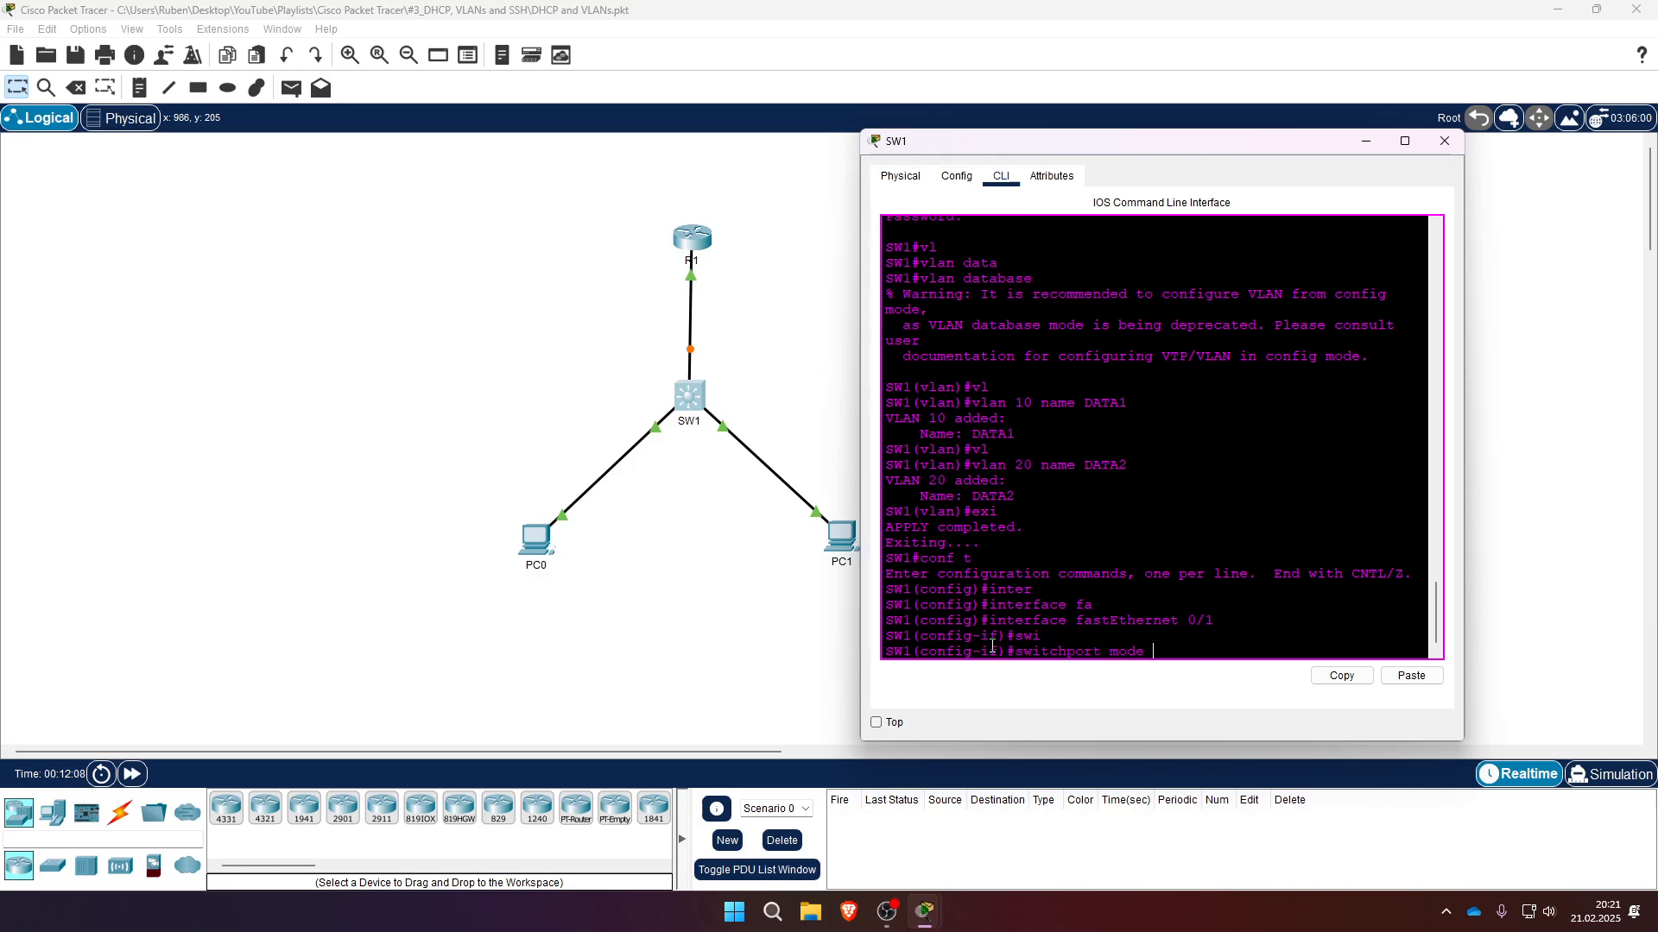
text(e tru)
key(Tab)
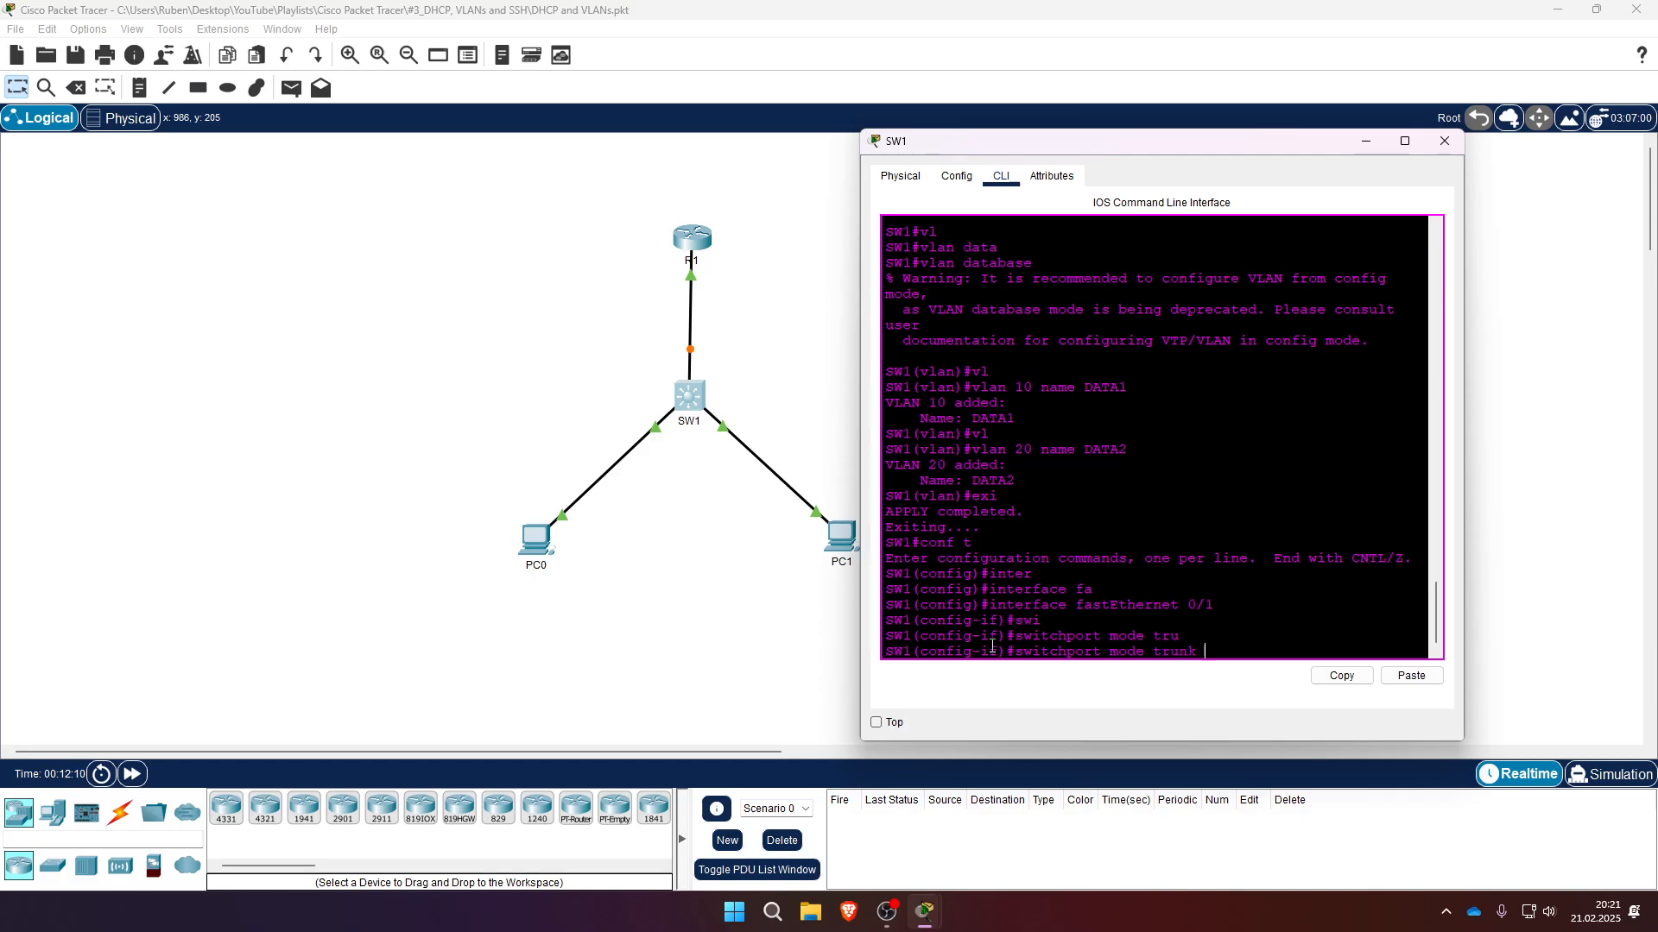
key(Return)
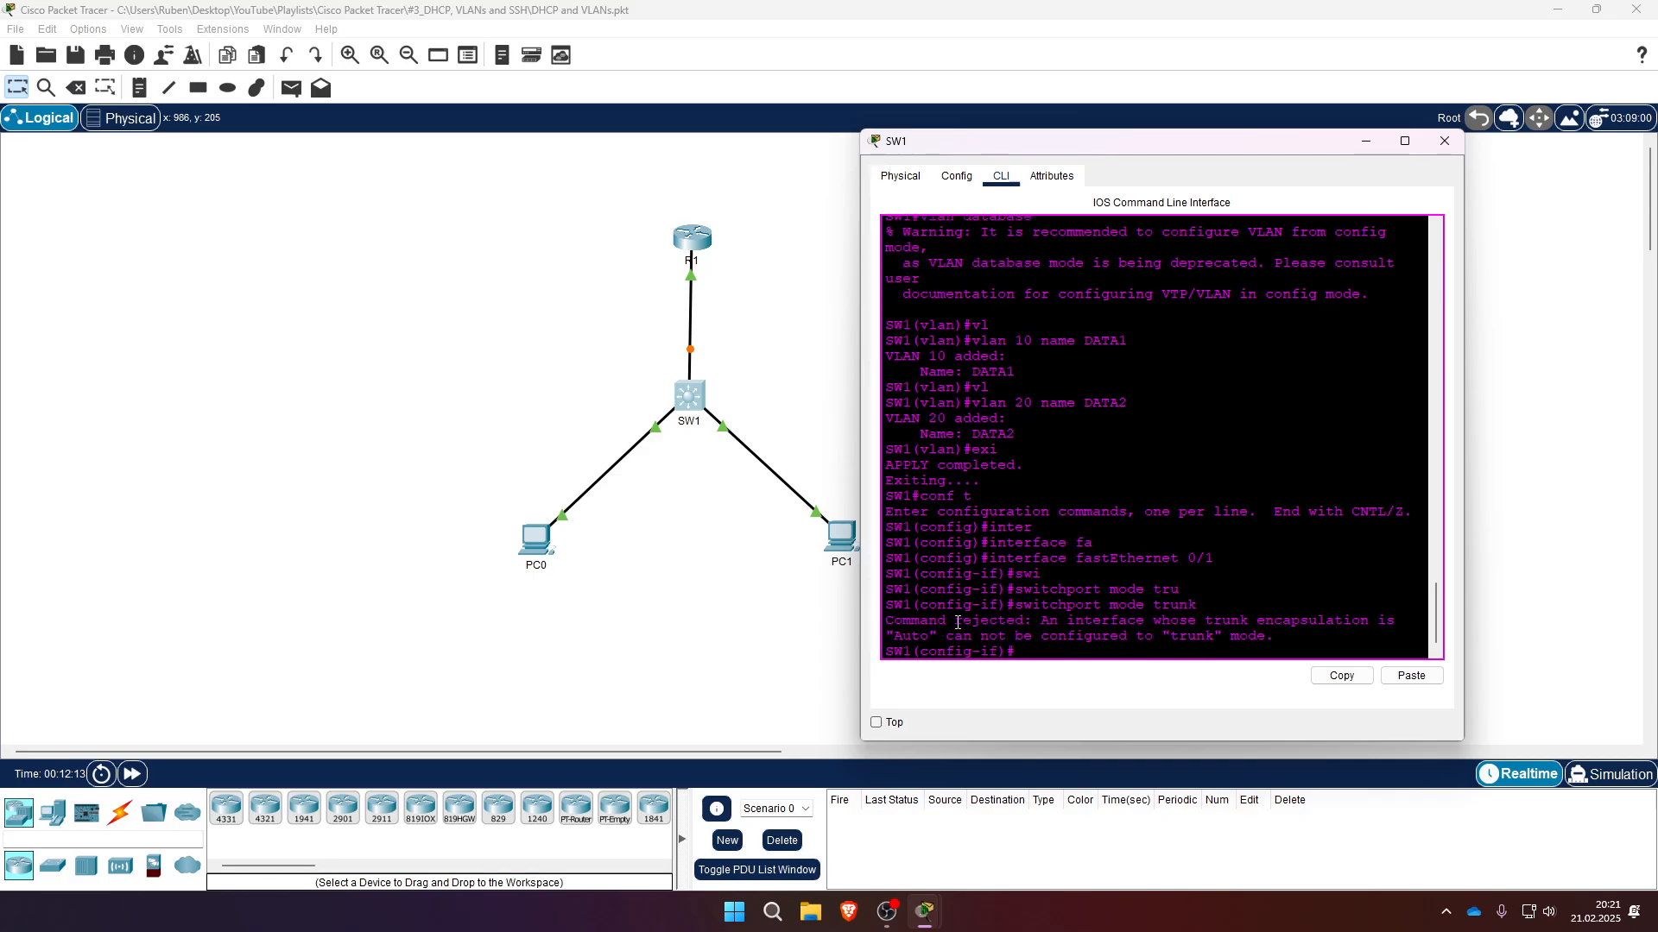
- Set FastEthernet 0/1 to access mode and then to trunk mode
key(Up)
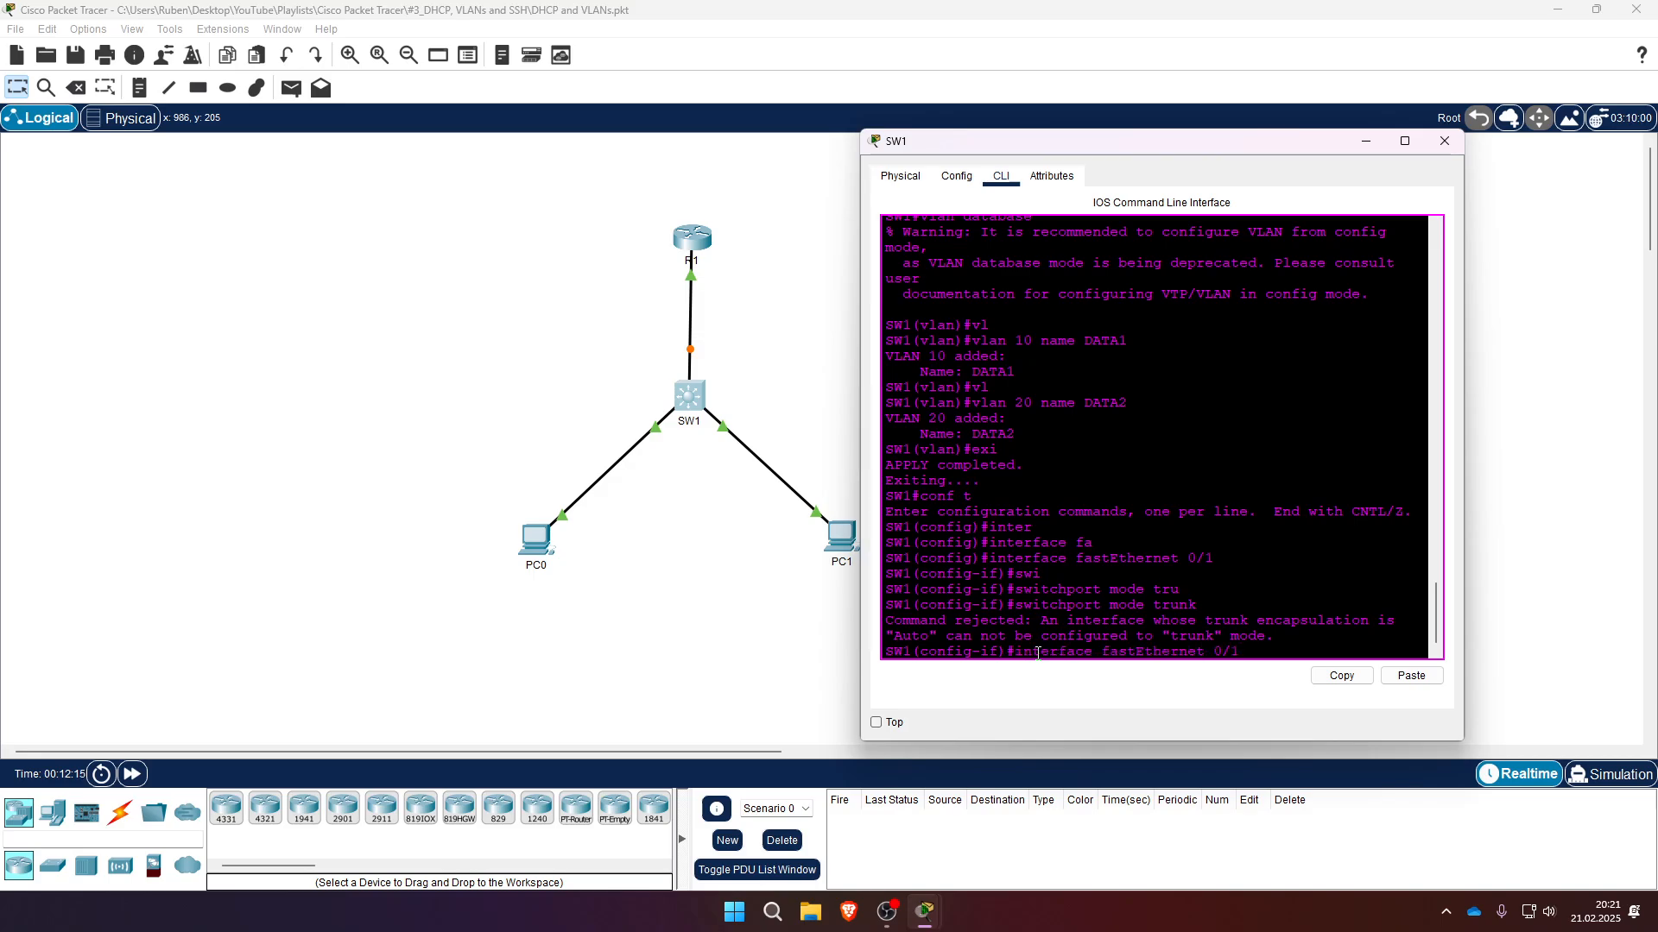
key(BackSpace)
key(BackSpace)
key(BackSpace)
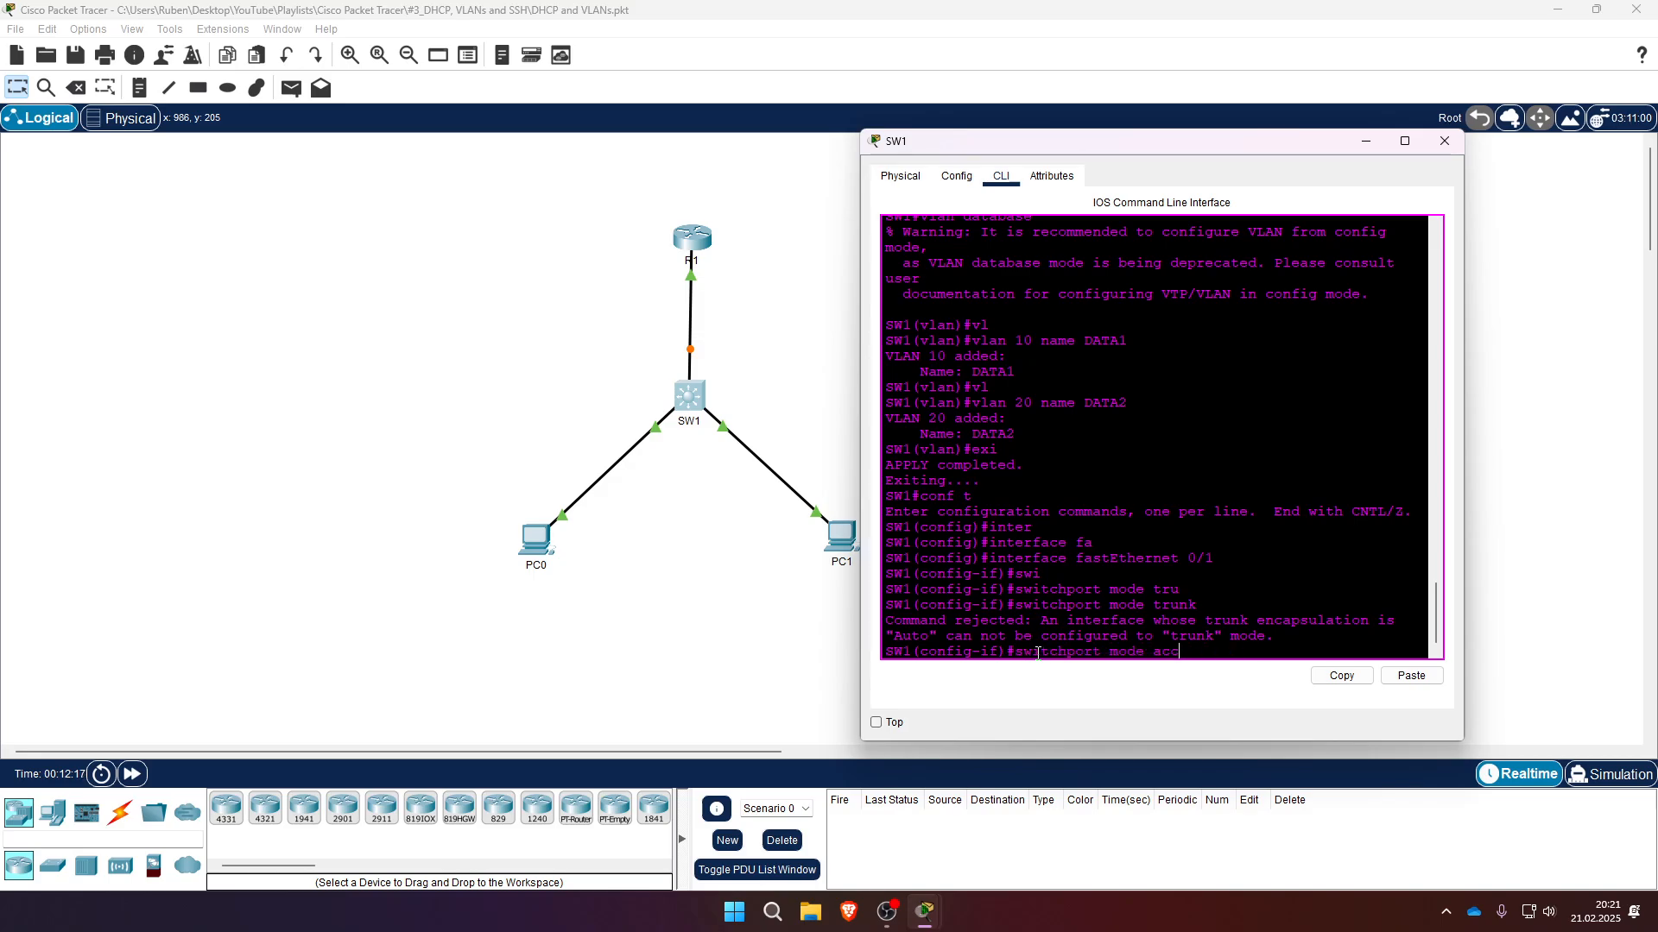
text(acc)
key(Tab)
key(Return)
key(Up)
key(Up)
key(Return)
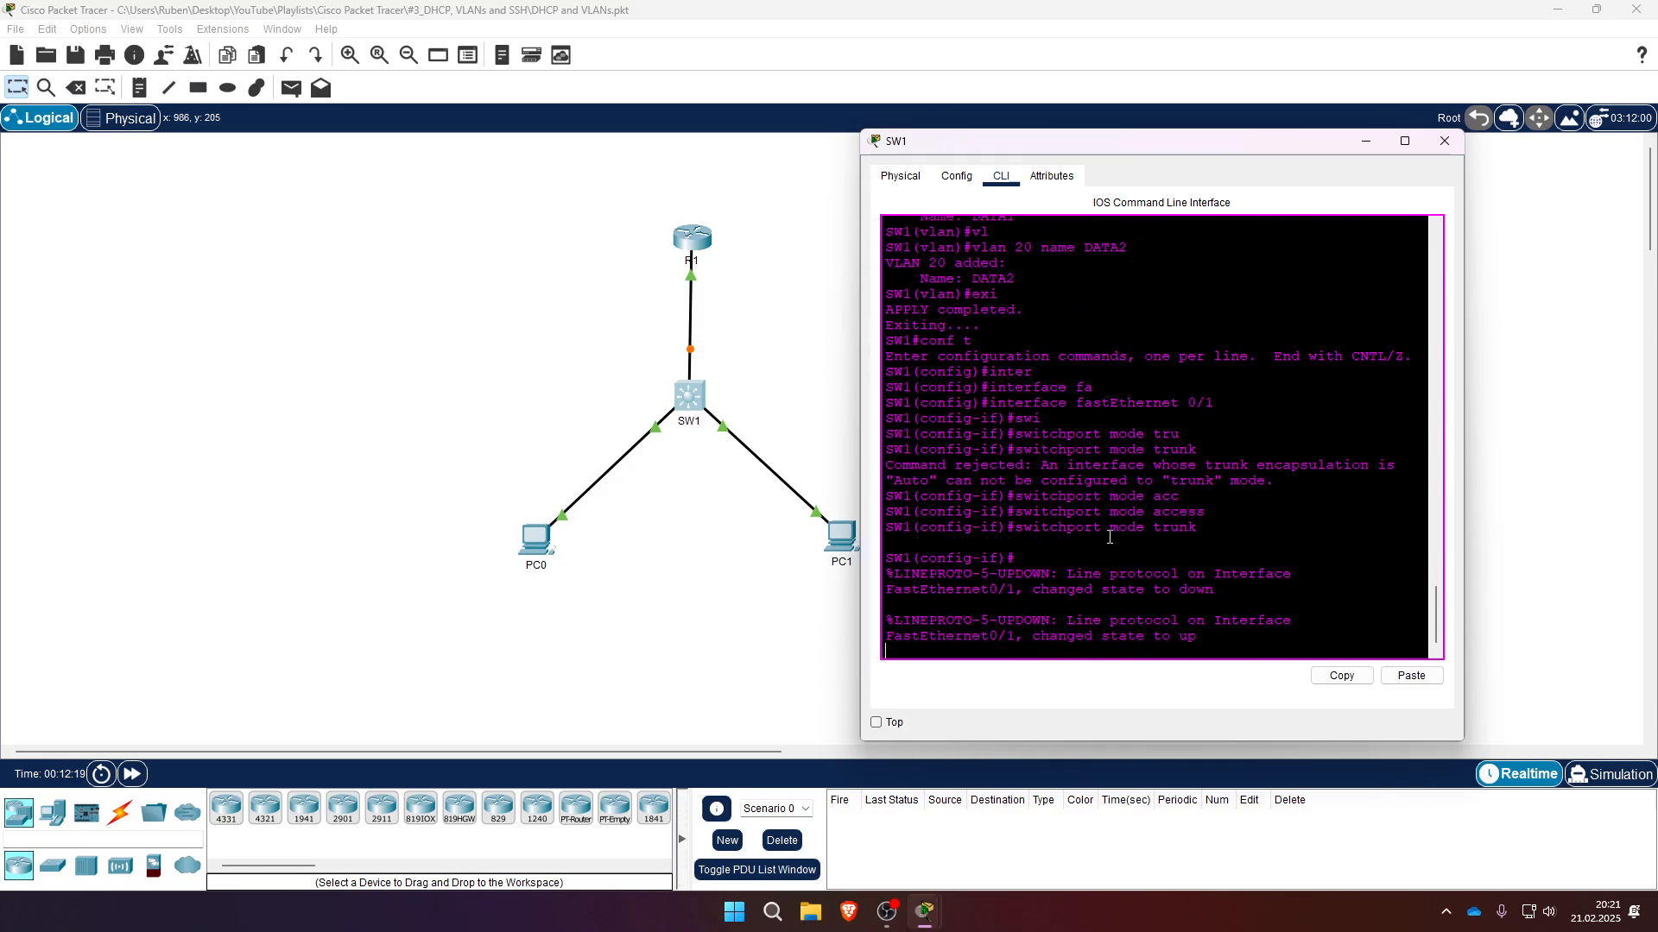
drag(1041, 575, 1243, 599)
click(1291, 623)
key(Return)
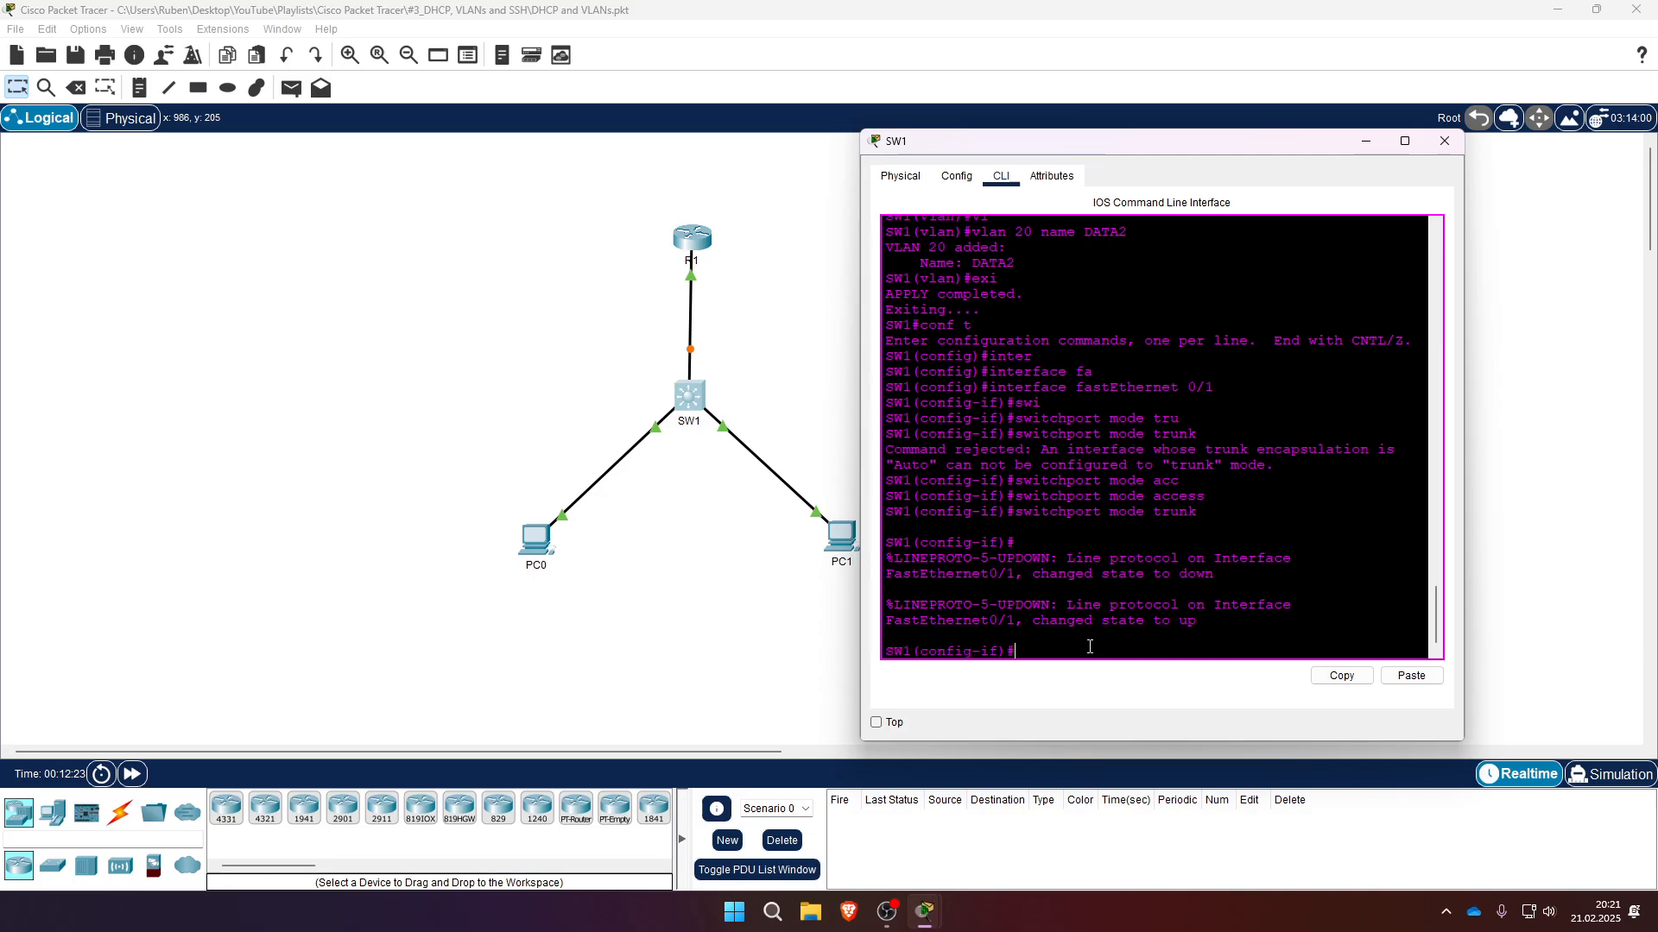
- Exit configuration mode, save SW1's running-config to startup-config, and close the SW1 window
text(exi)
key(Return)
text(exi)
key(Return)
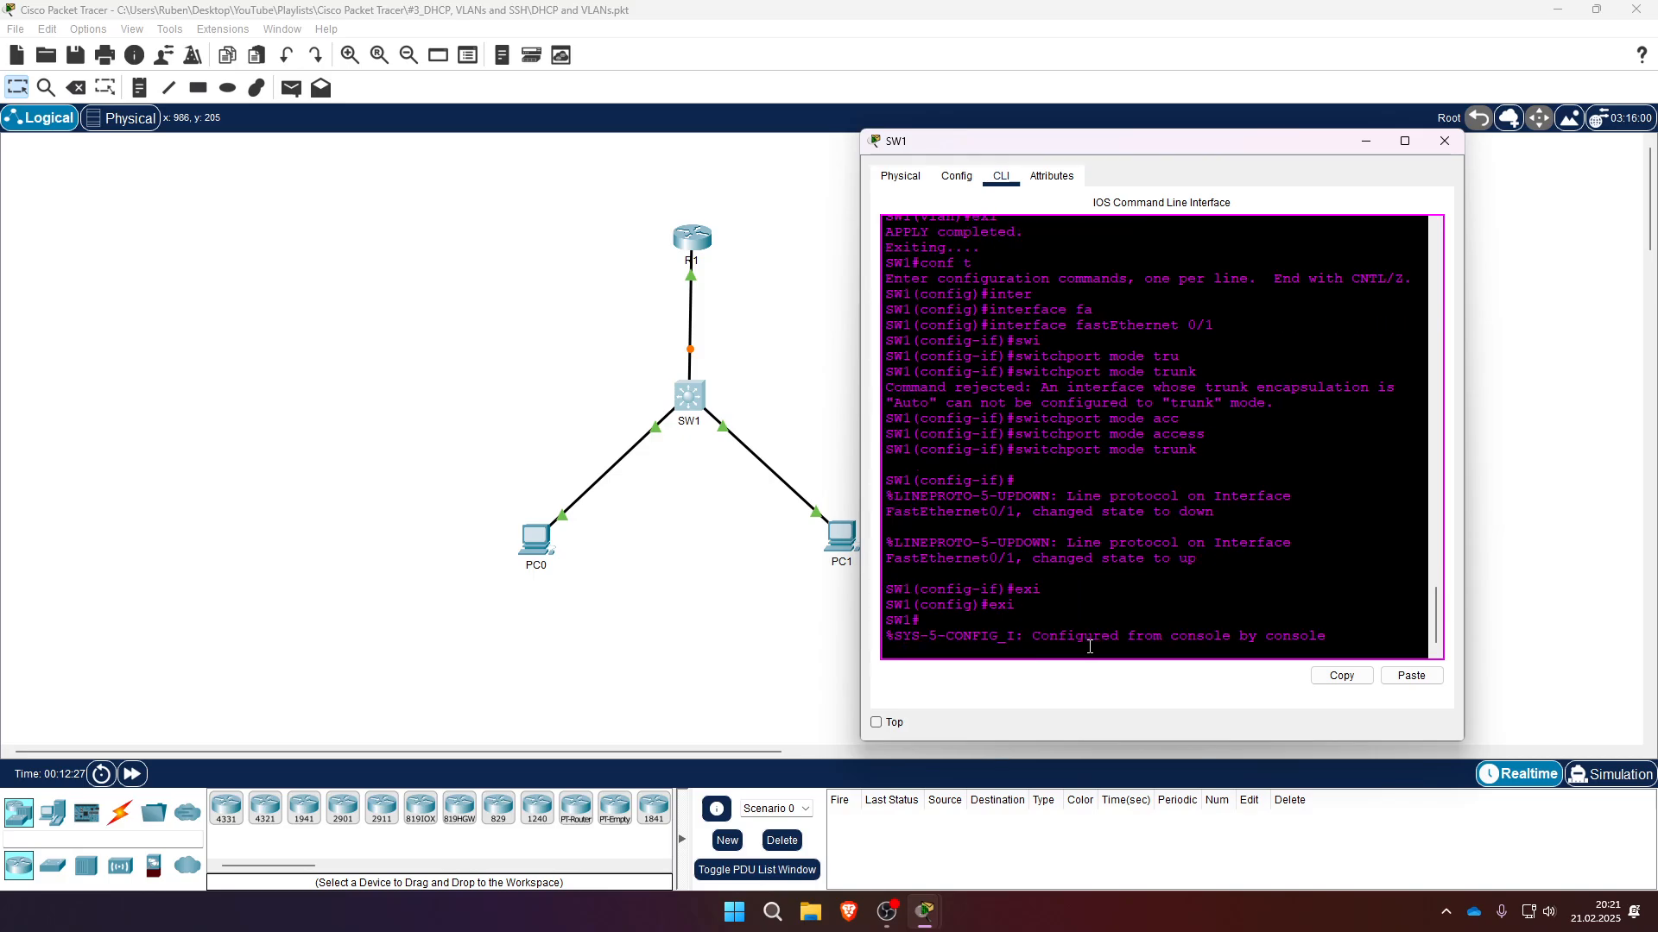
key(Return)
text(copy runn)
key(Tab)
text(start)
key(Tab)
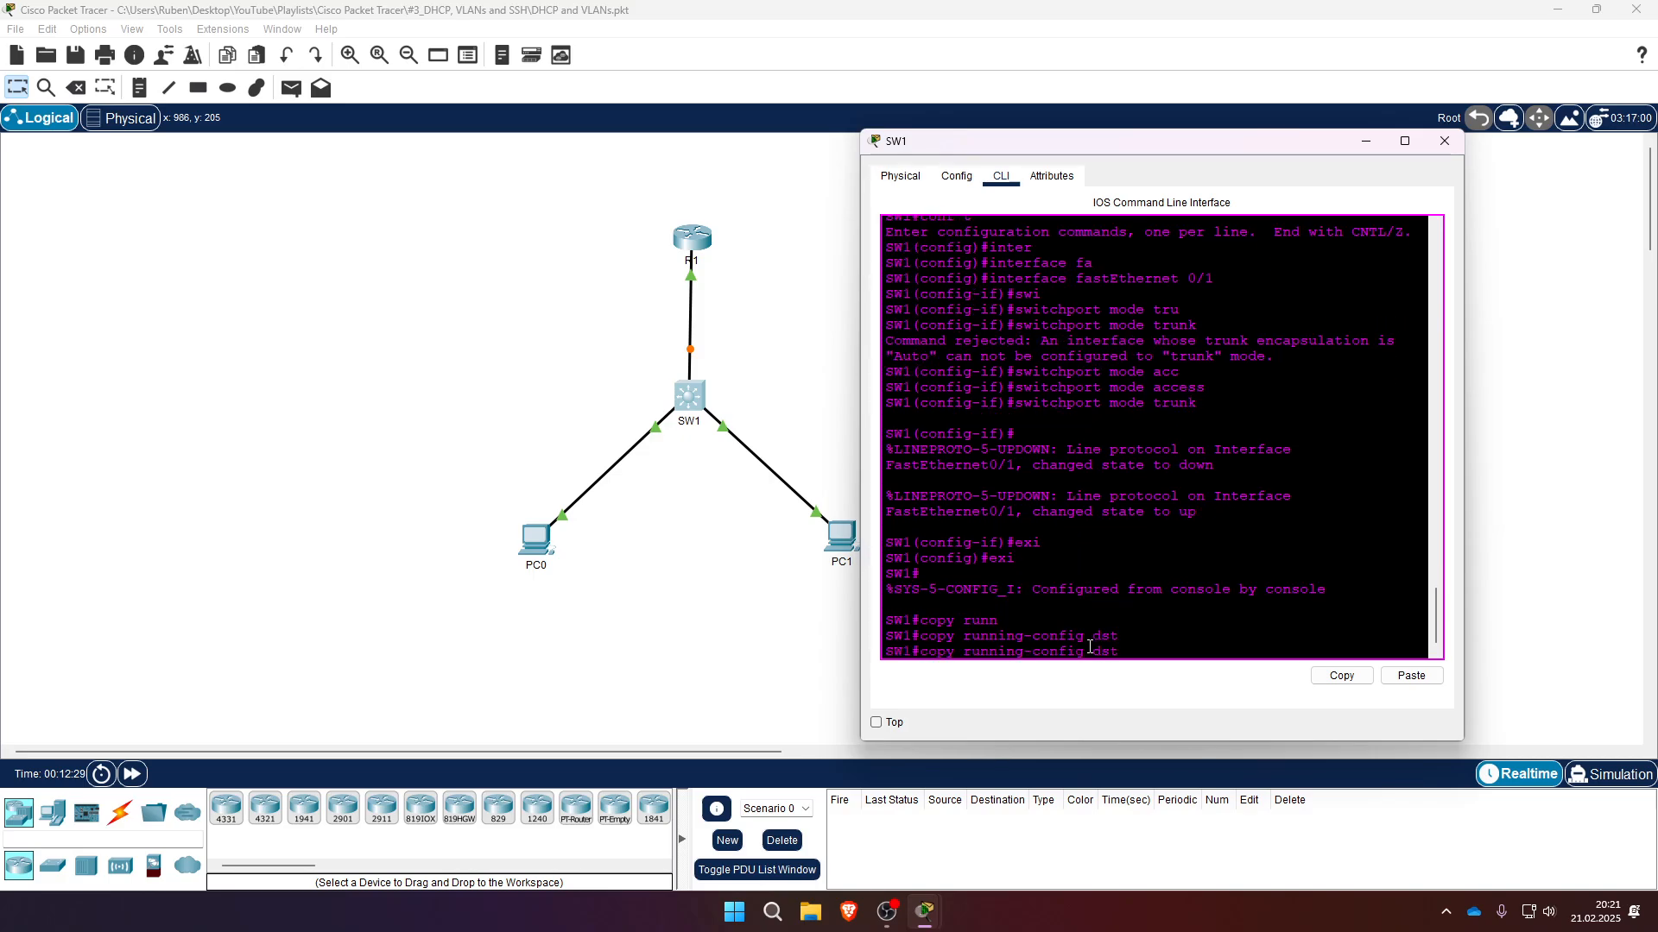
key(BackSpace)
key(BackSpace)
key(BackSpace)
text(st)
key(Tab)
key(Return)
key(Return)
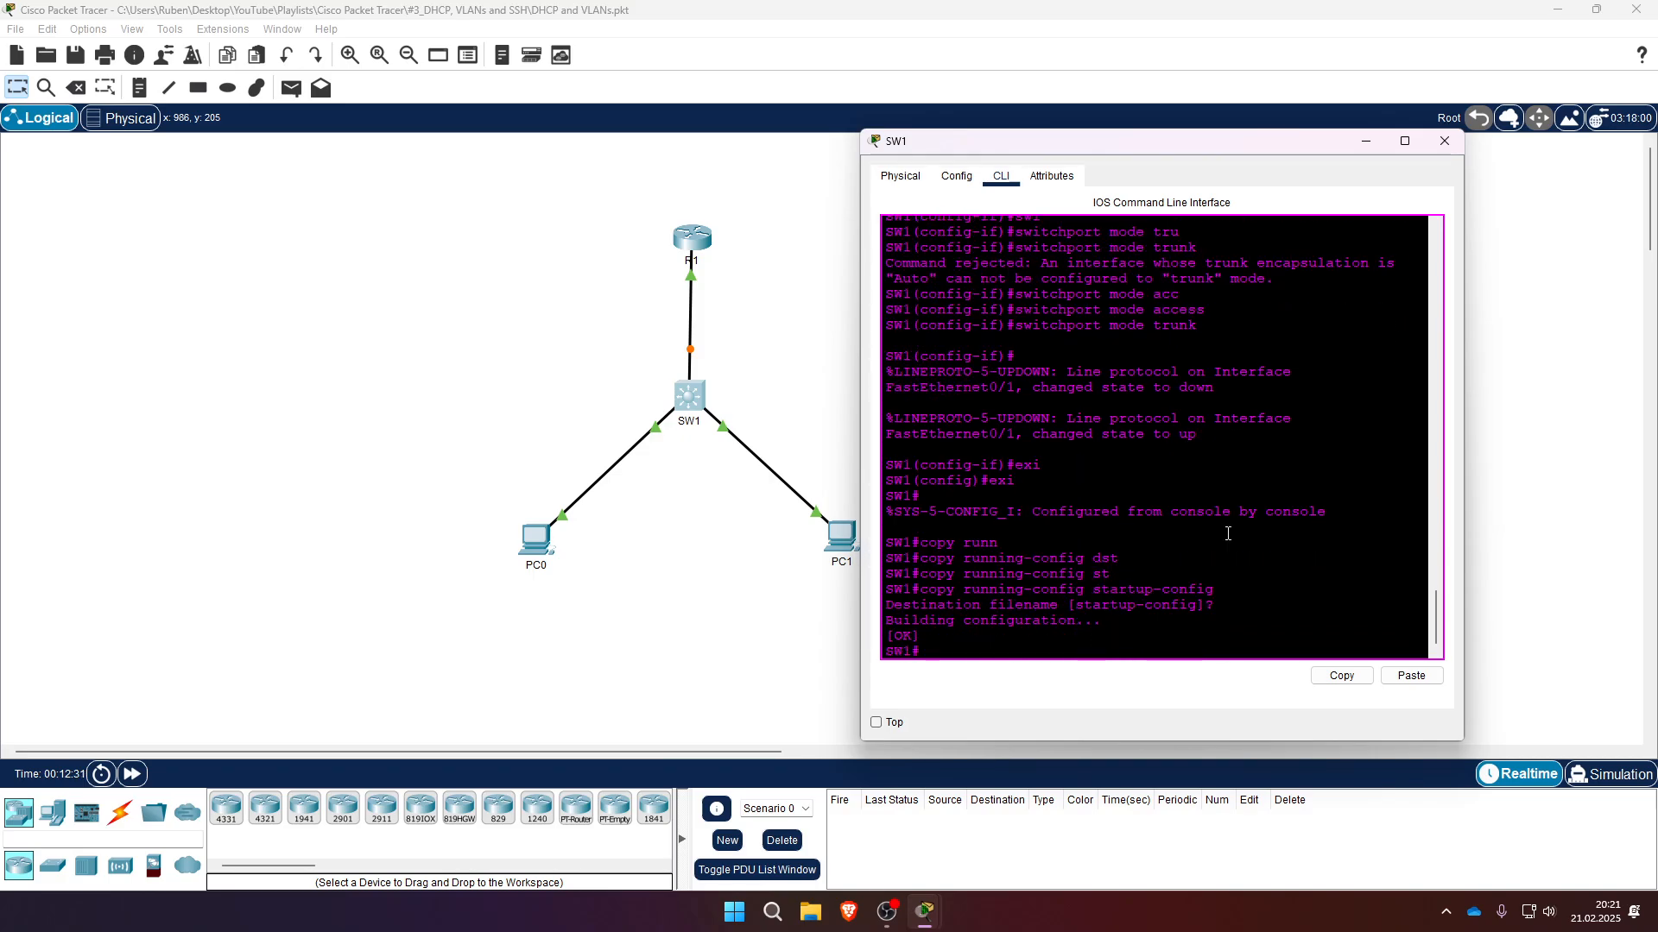
click(1445, 141)
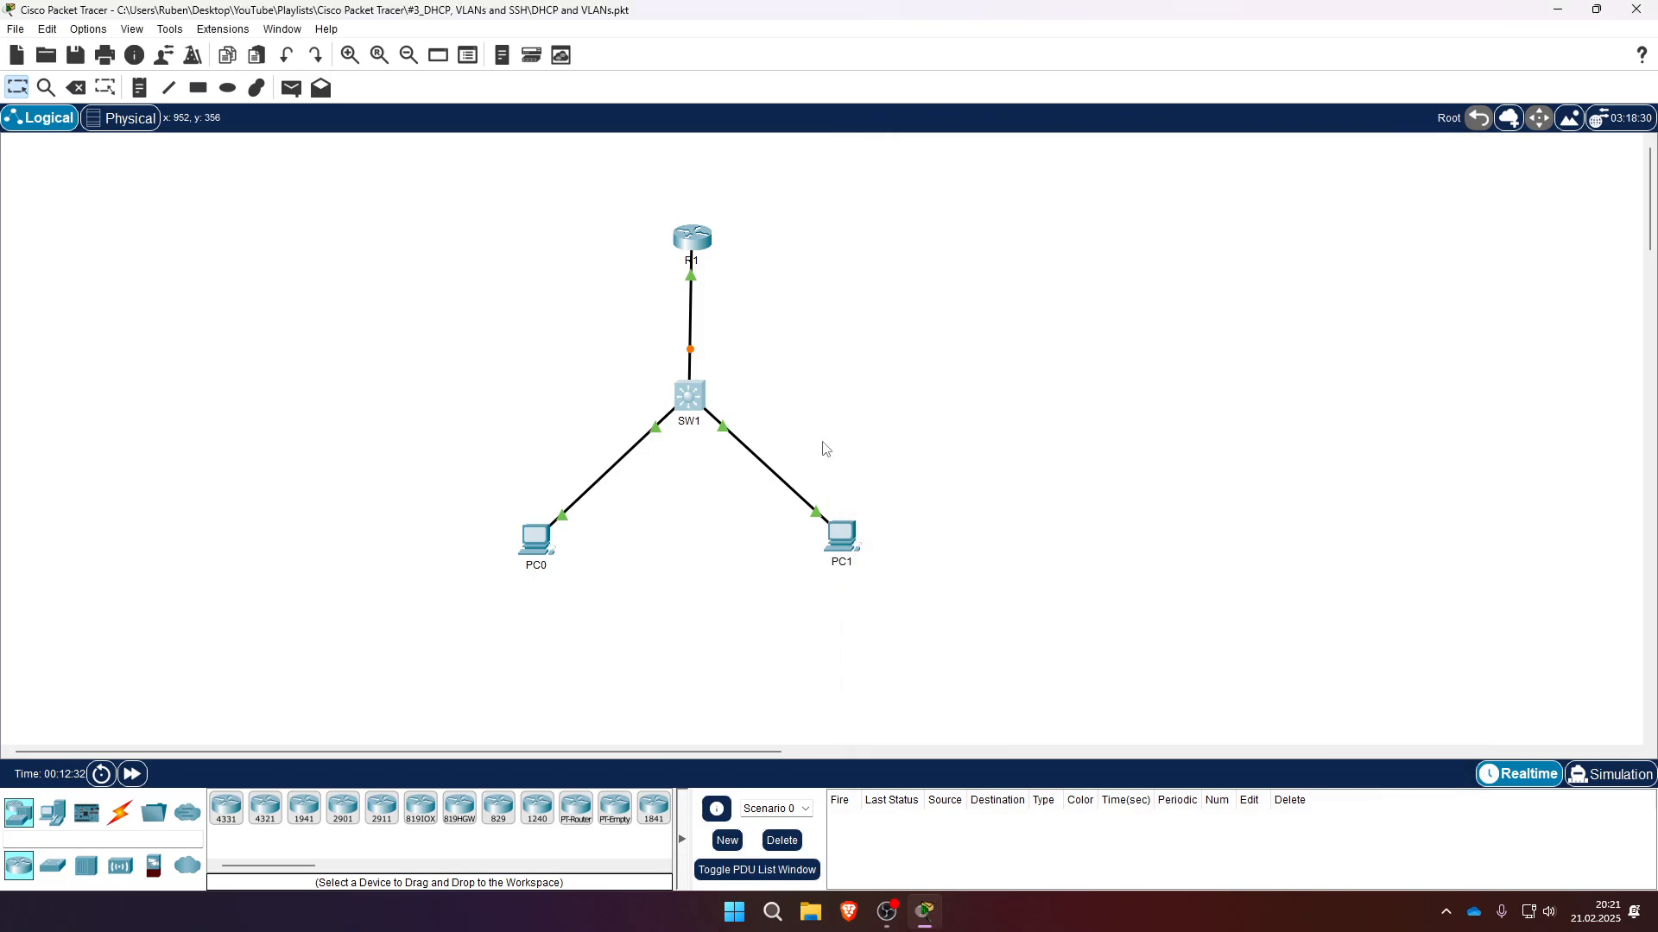
- Fast-forward the simulation time and open PC0's IP Configuration to check its DHCP addressing
click(124, 782)
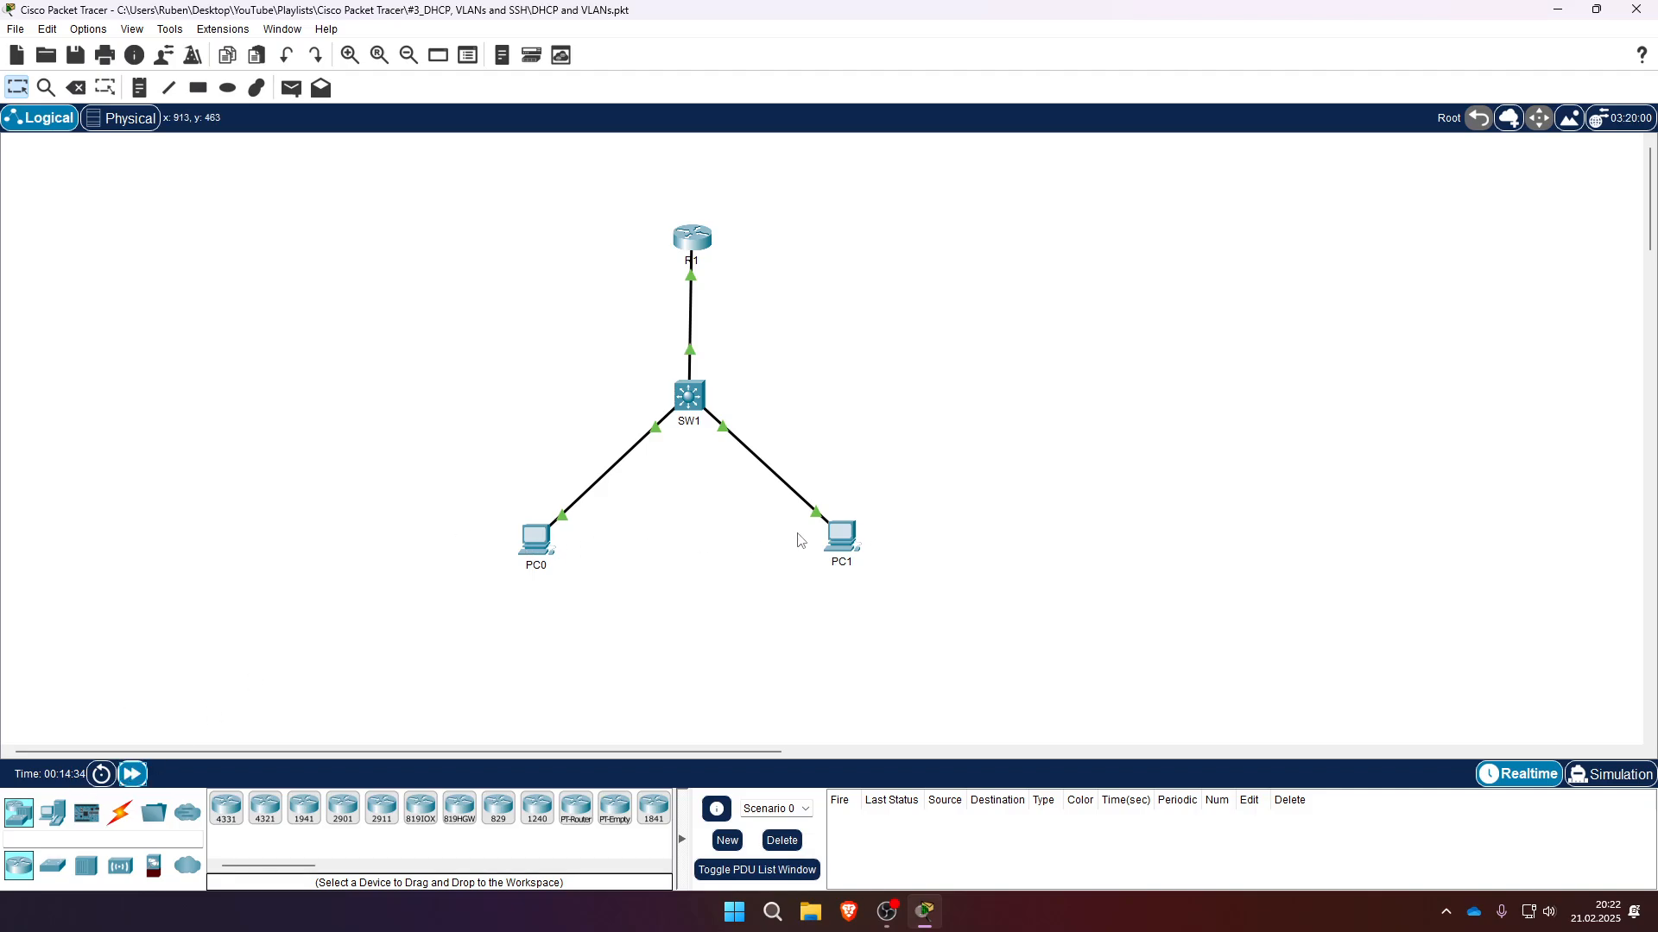
click(535, 540)
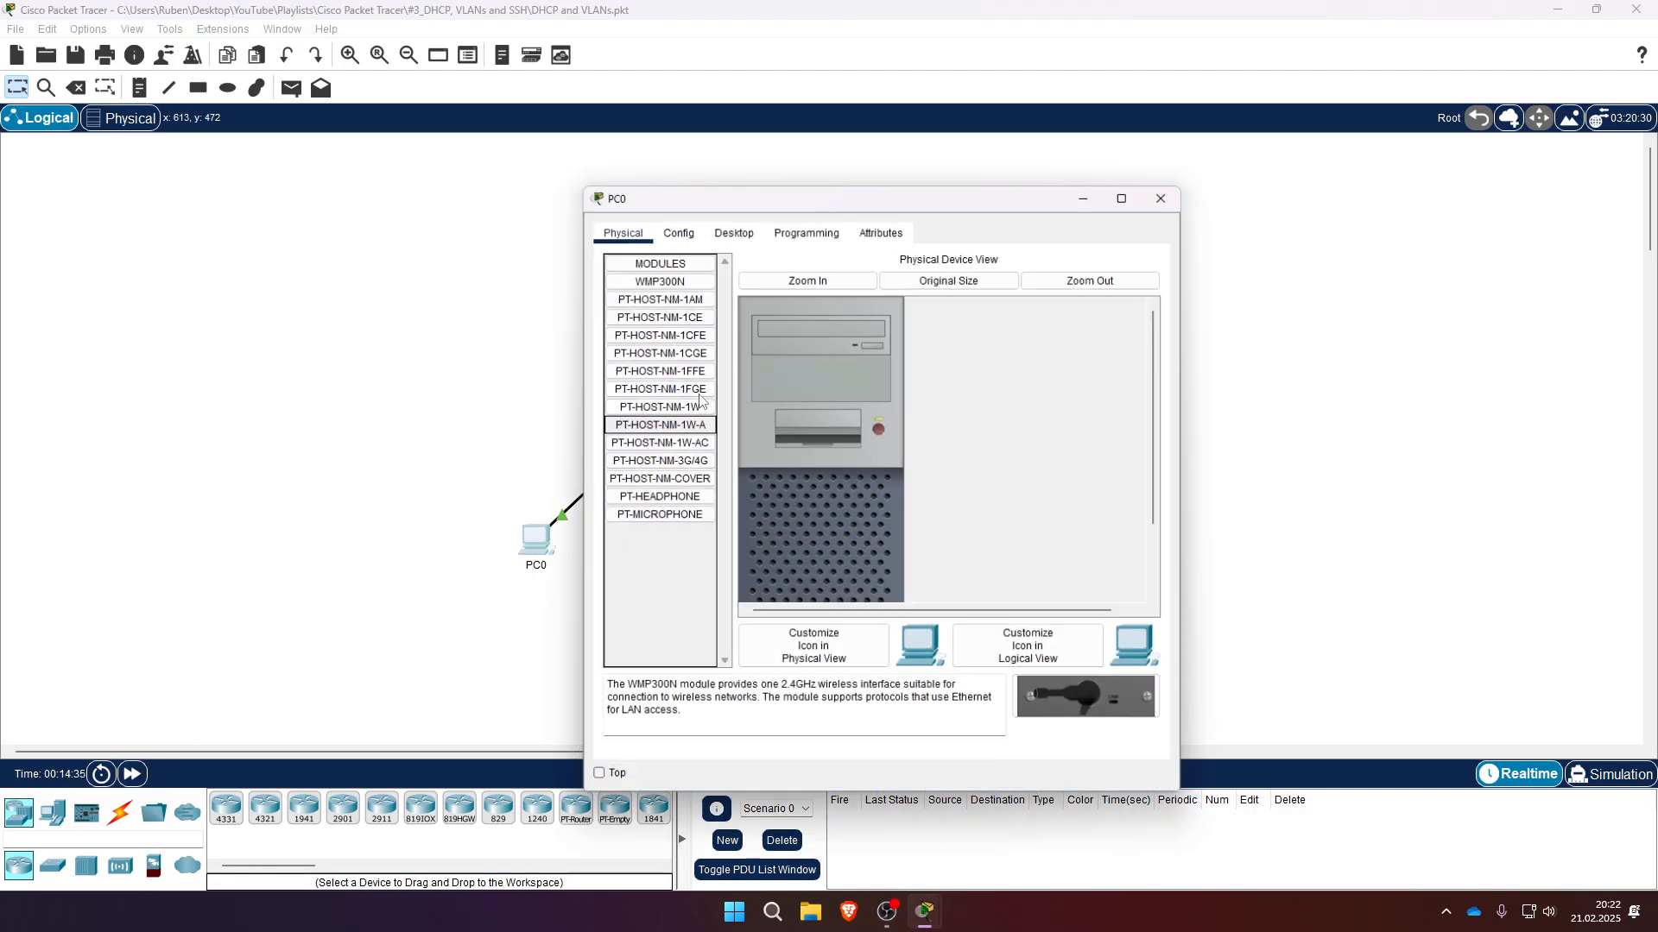
click(679, 232)
click(733, 230)
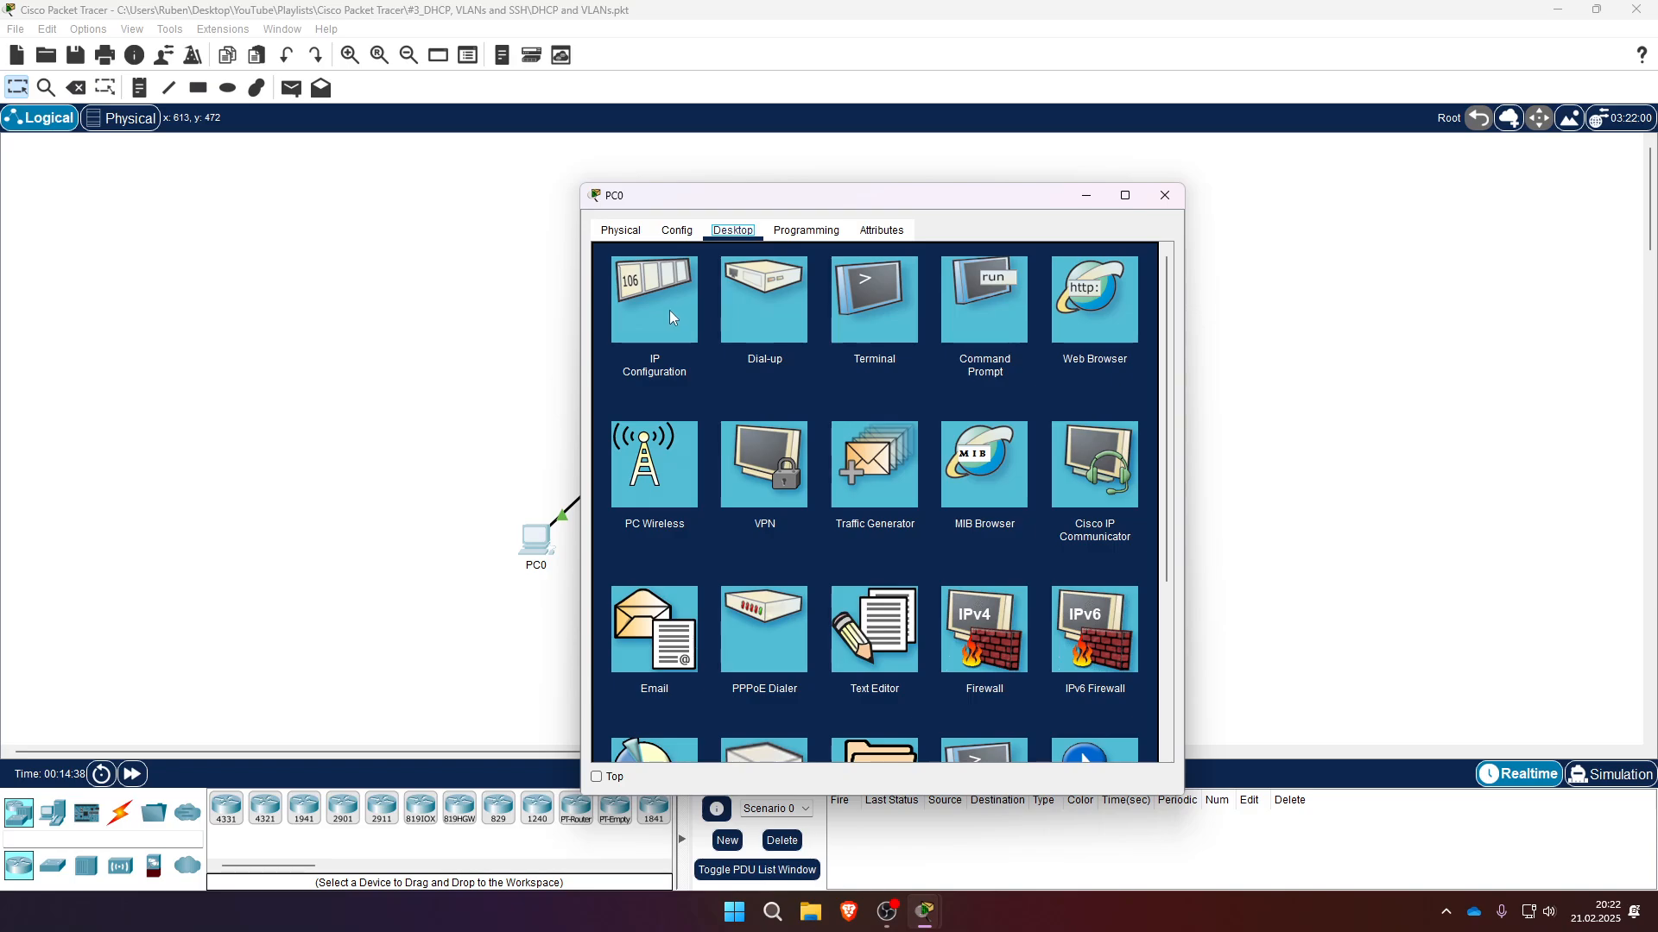
click(671, 318)
click(642, 331)
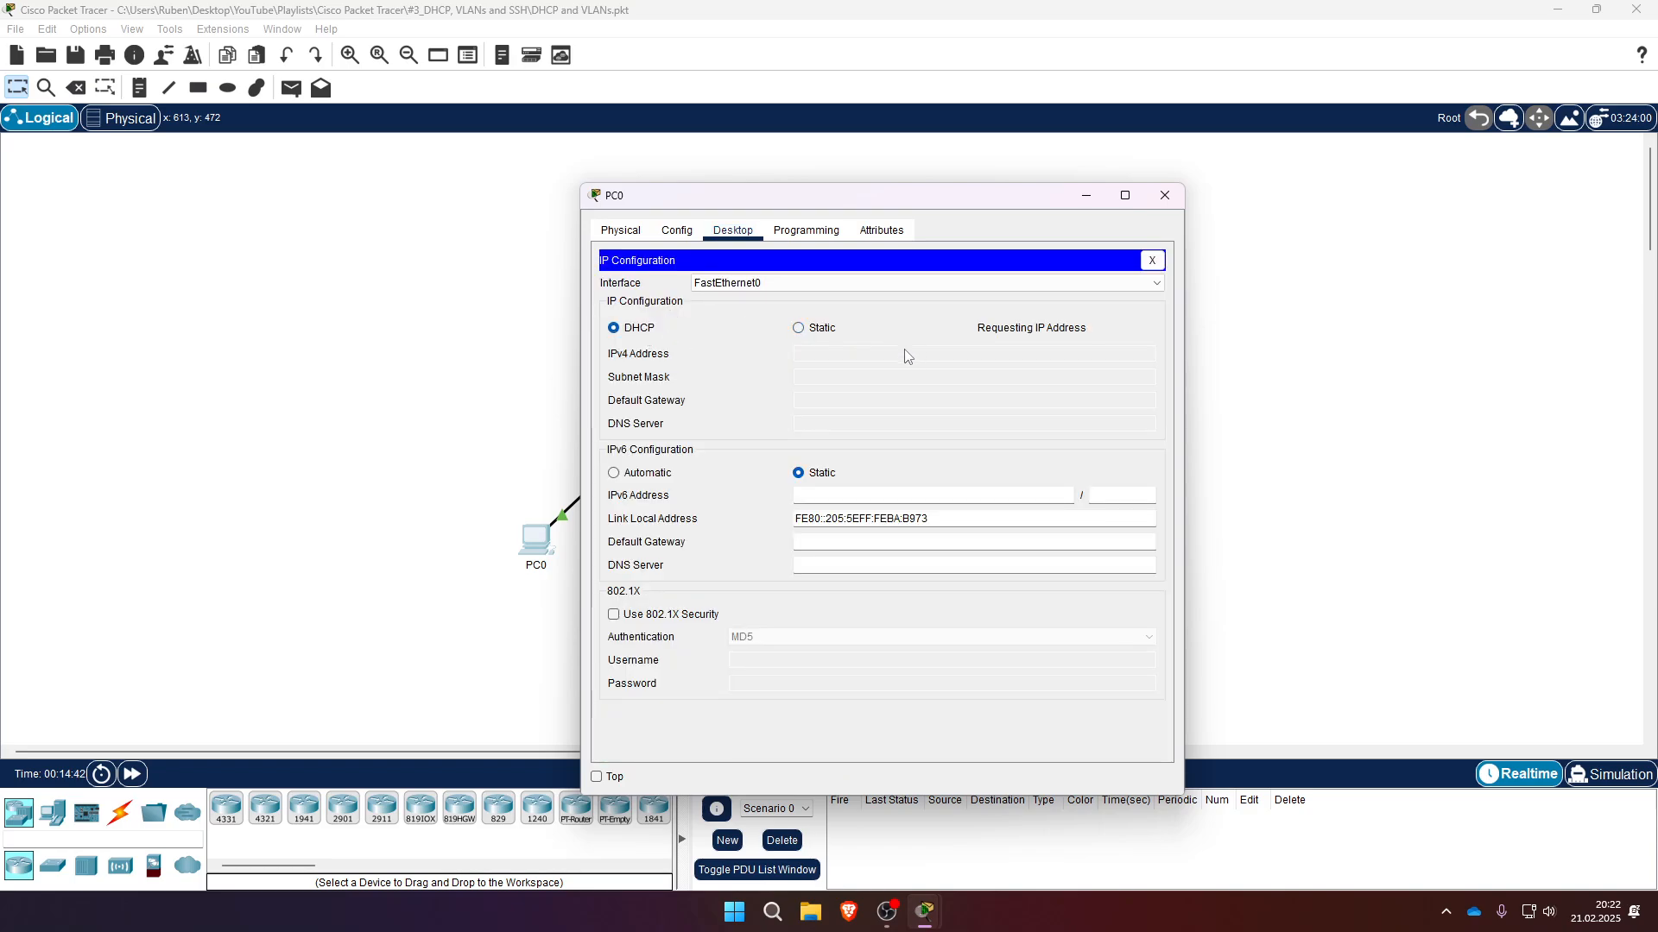
click(1165, 196)
- Open SW1's CLI, enter global configuration, and set FastEthernet 0/2 to access mode
click(691, 395)
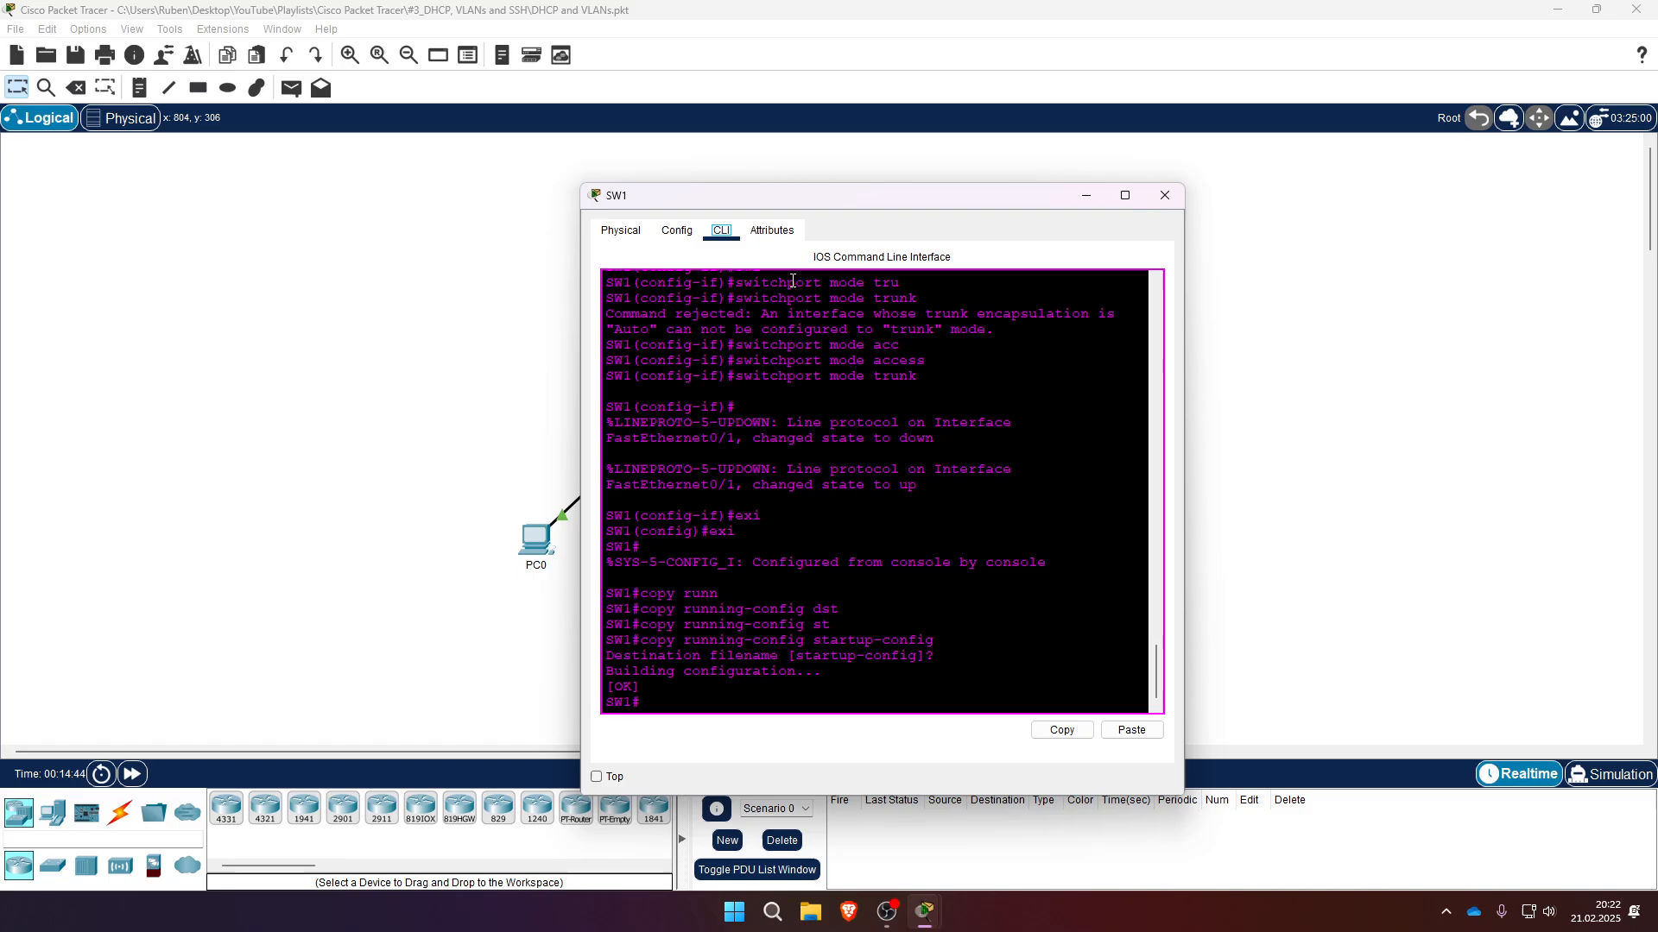
click(757, 699)
text(conf t)
key(Return)
text(inter)
key(Tab)
text(fa)
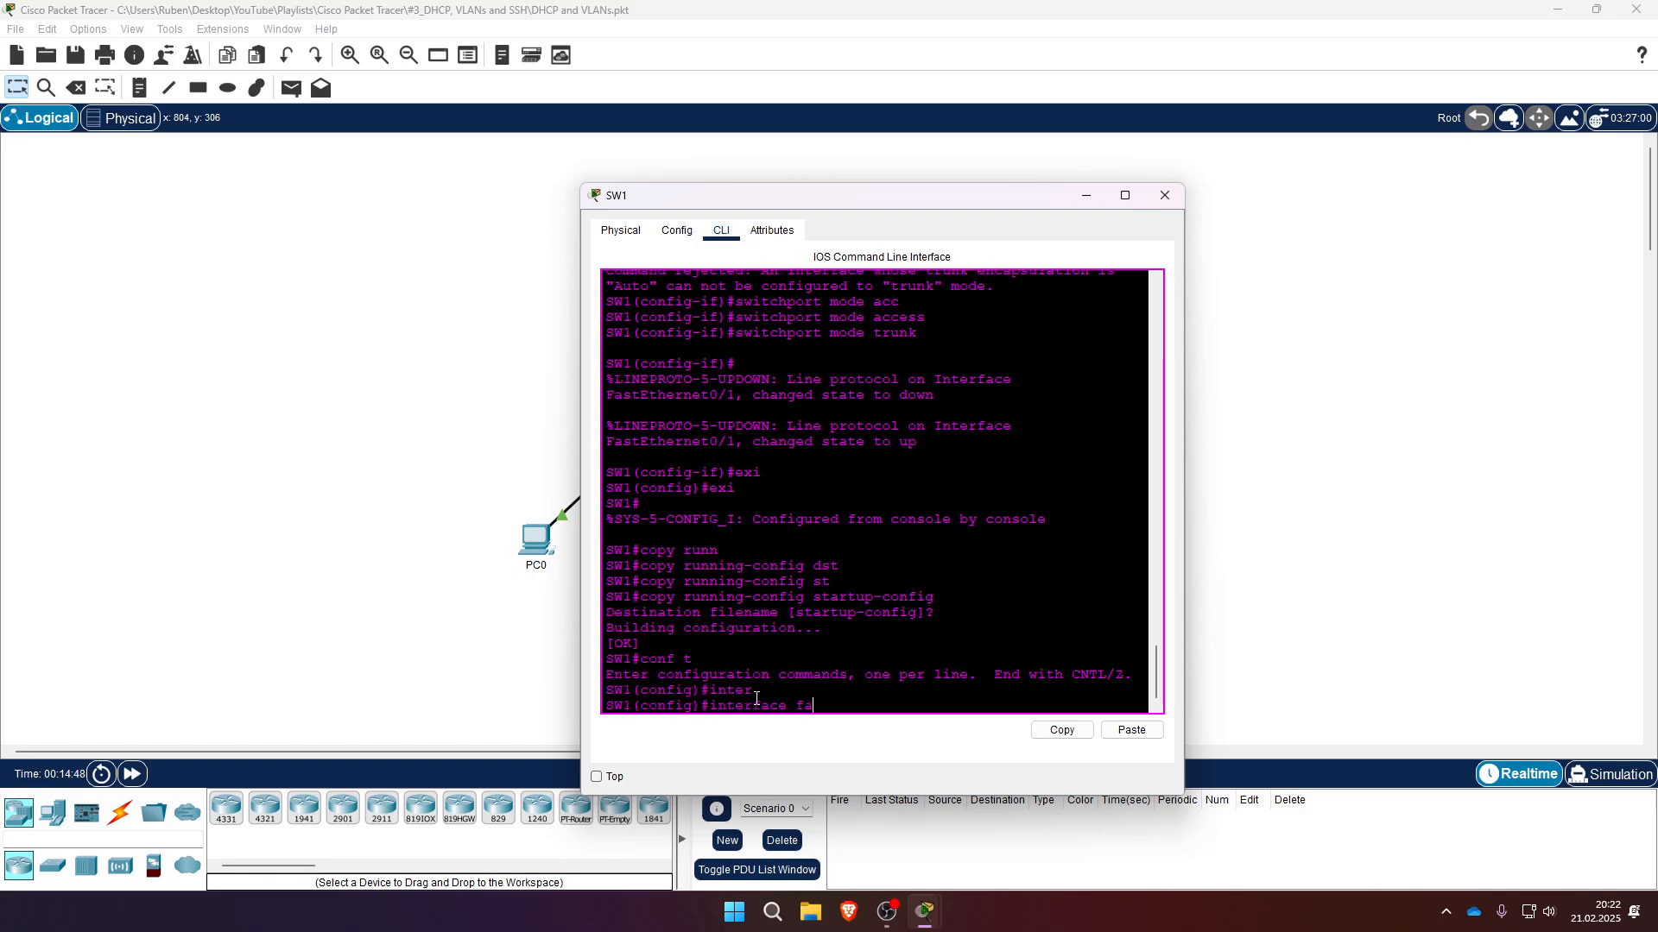
key(Tab)
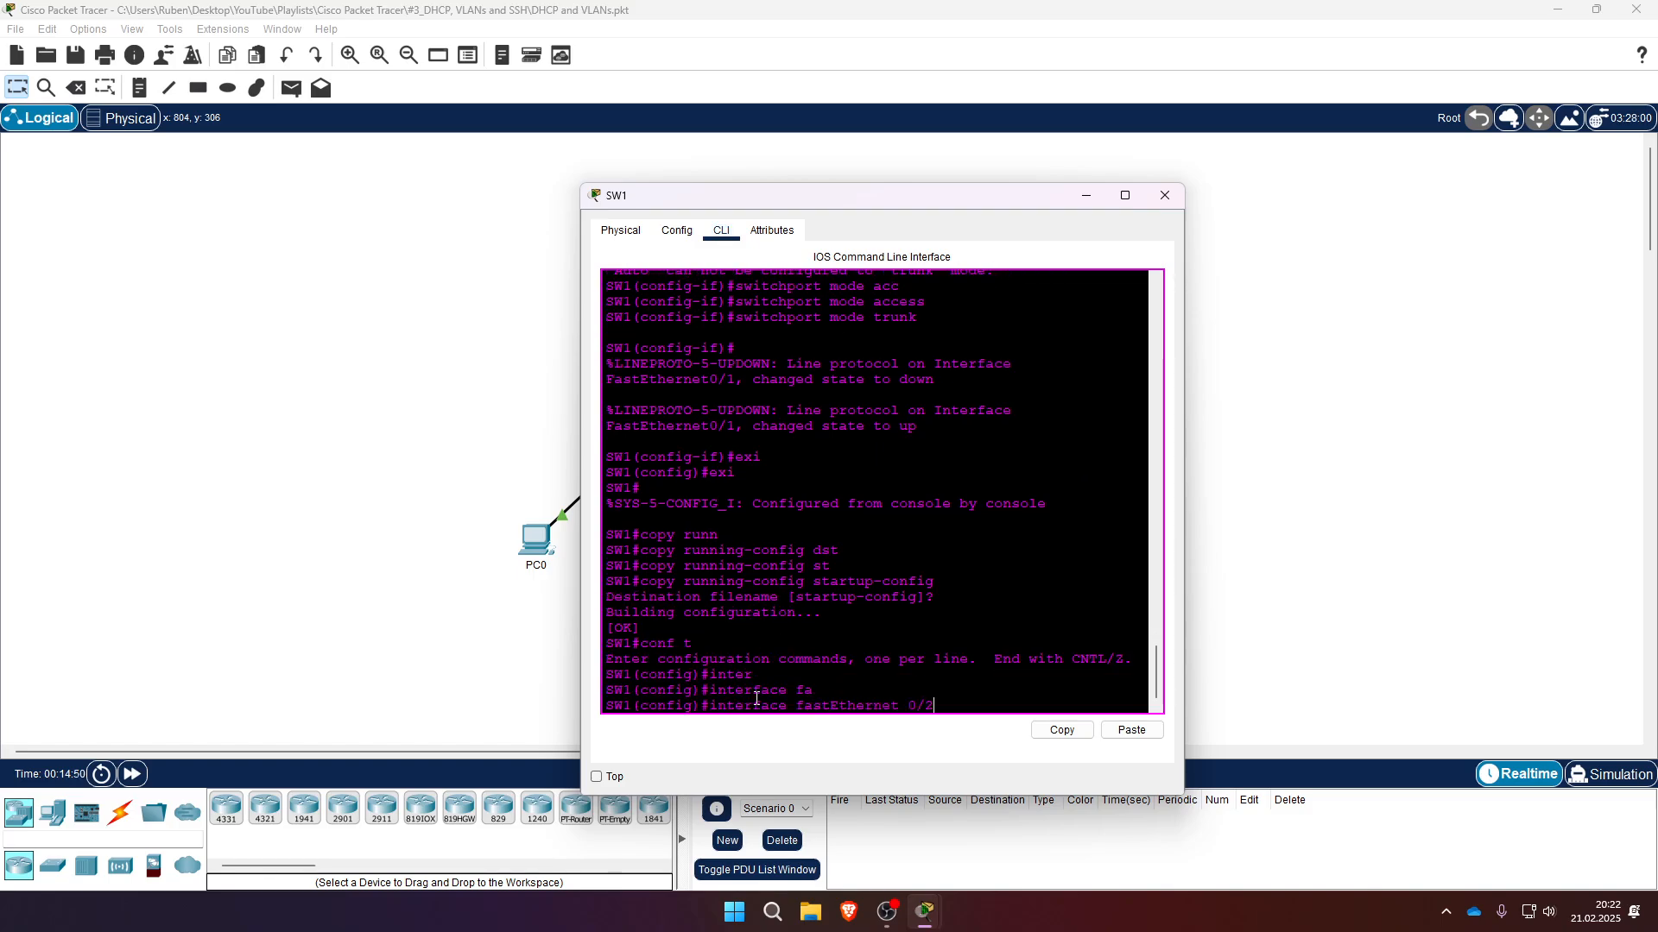
text(0/2)
key(Return)
text(swi)
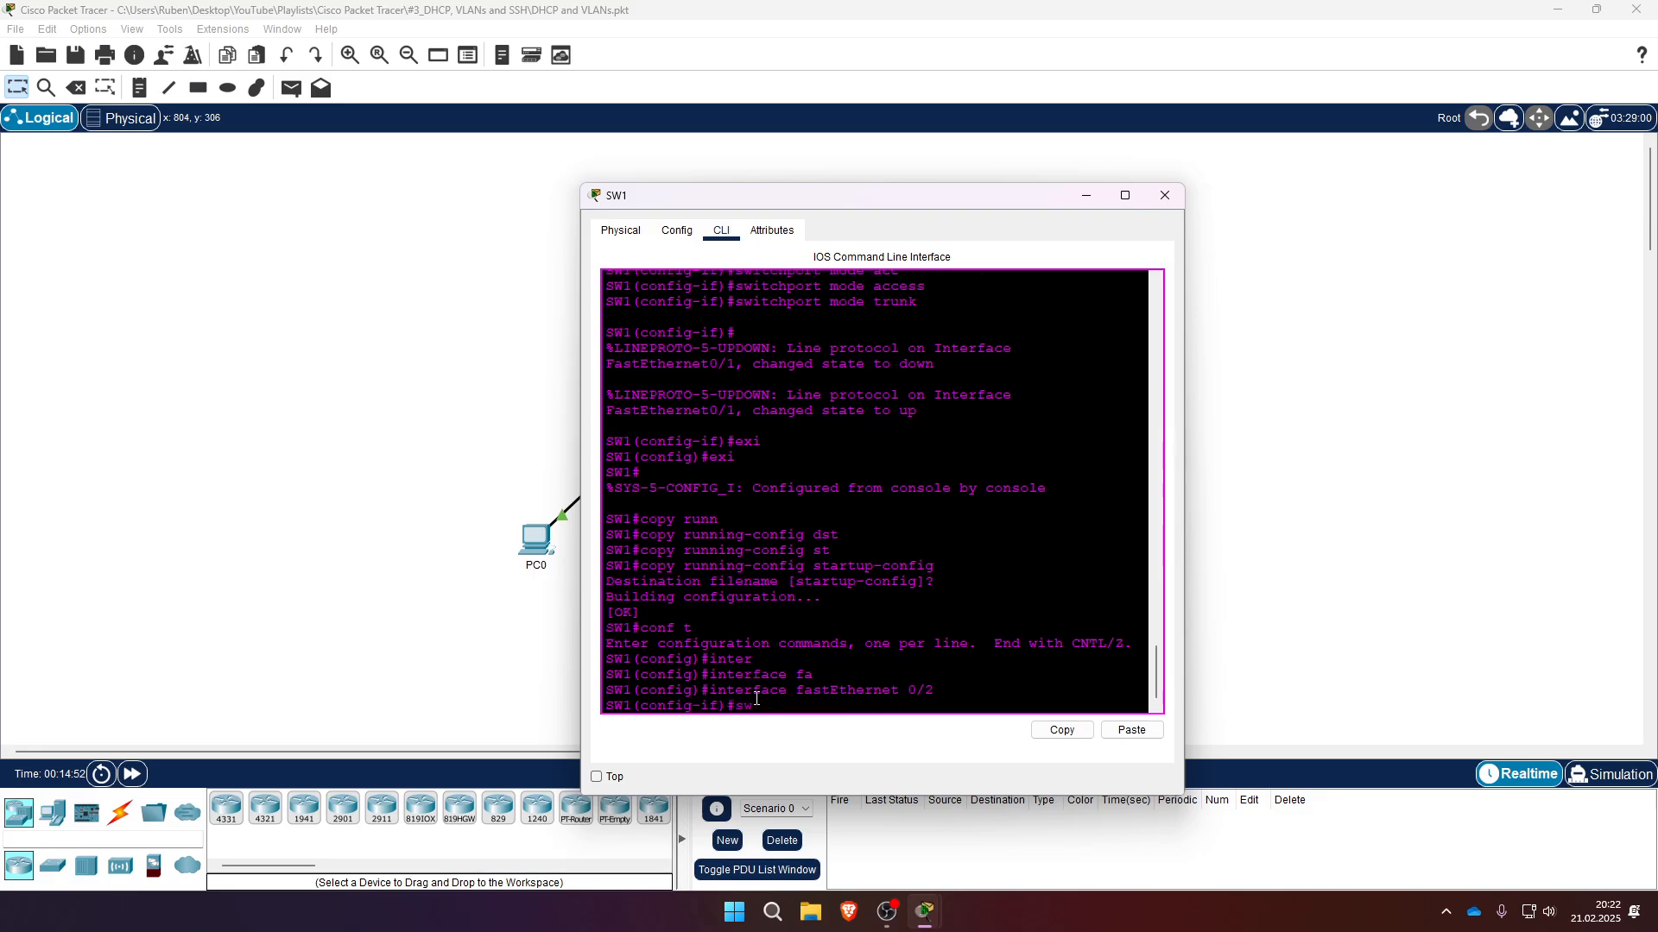
key(Tab)
text(mode acc)
key(Tab)
key(Return)
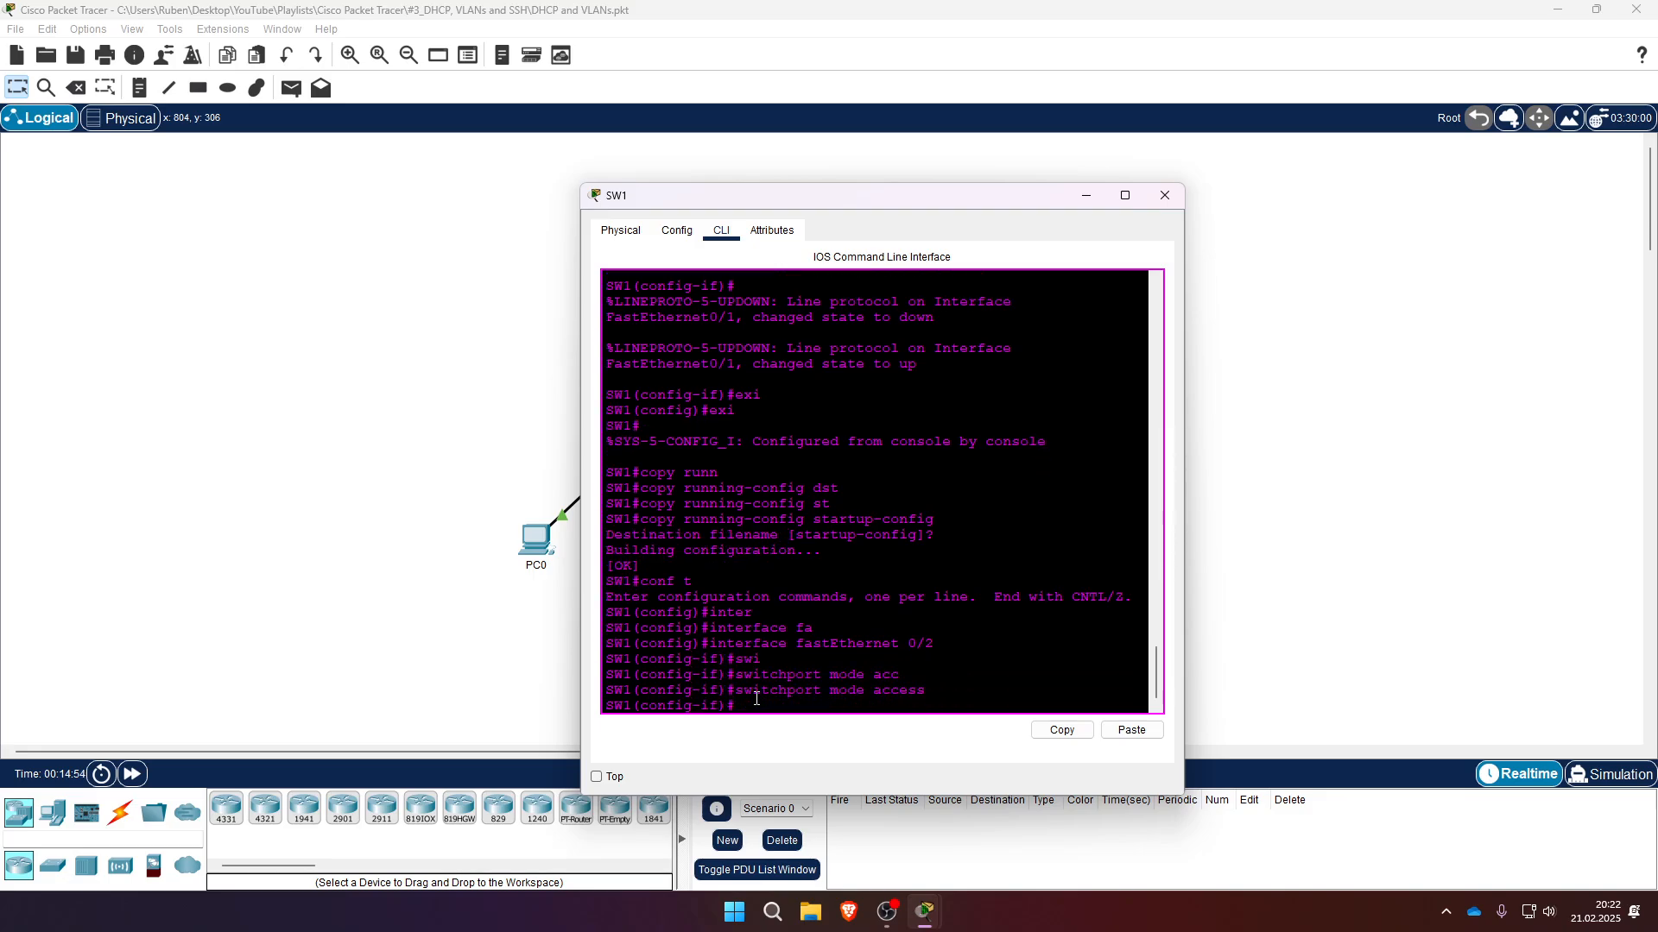
- Assign FastEthernet 0/2 to access VLAN 10
text(swi)
key(Tab)
text(acc)
key(Tab)
text(vkl)
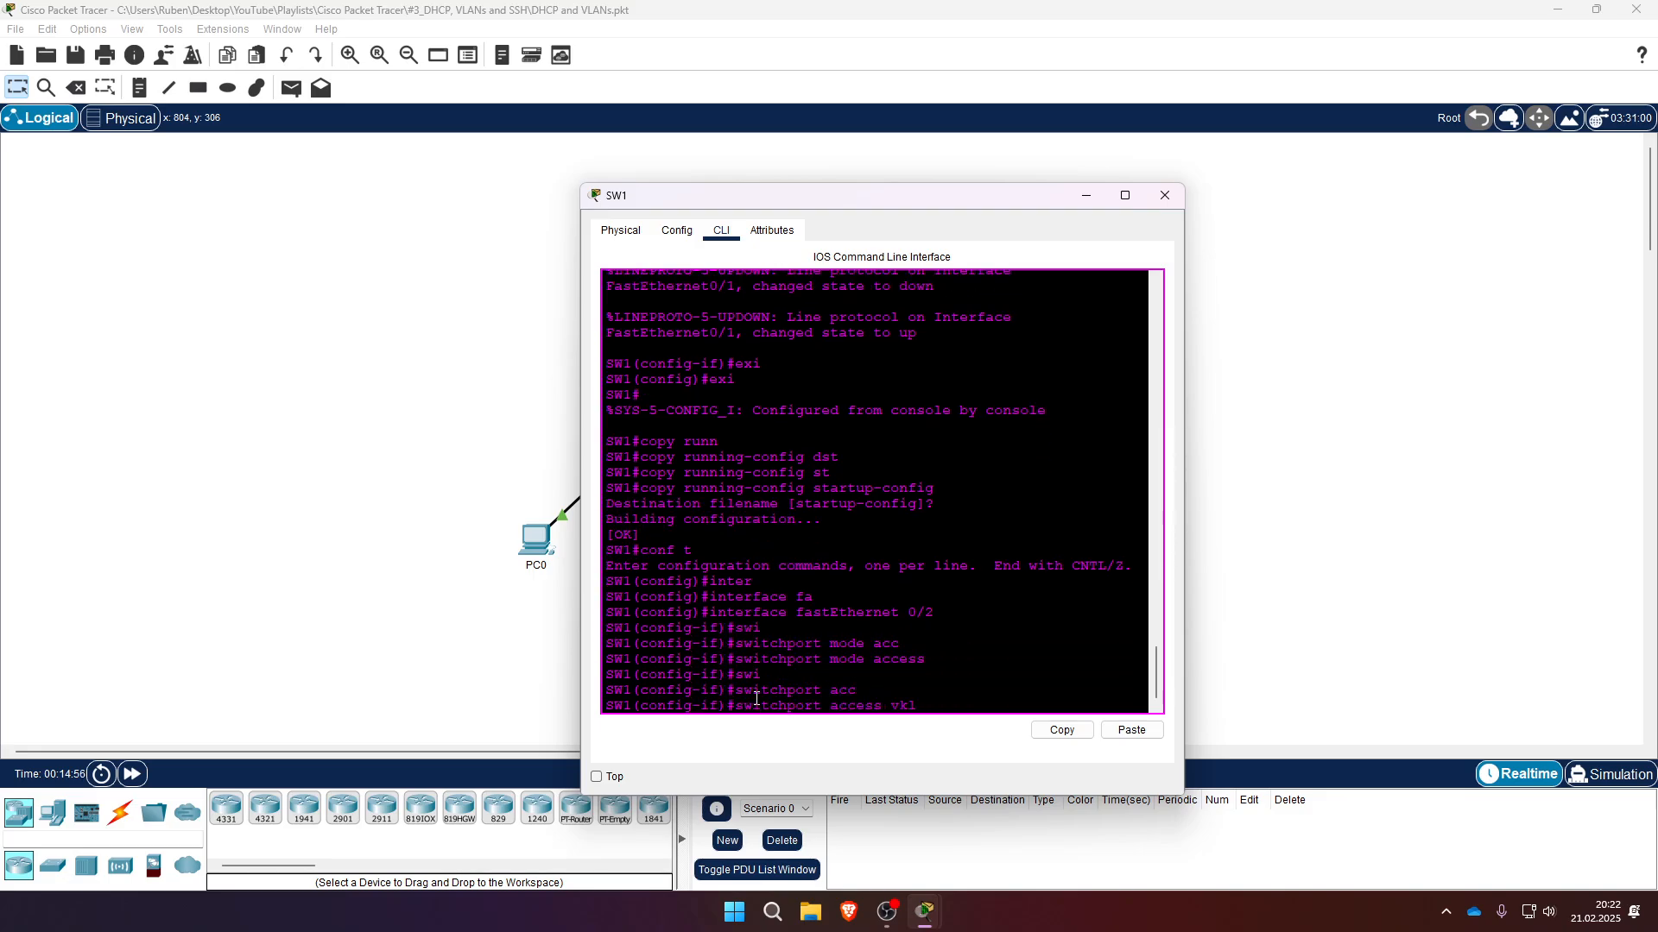
key(Tab)
key(BackSpace)
key(BackSpace)
key(Tab)
text(10)
key(Return)
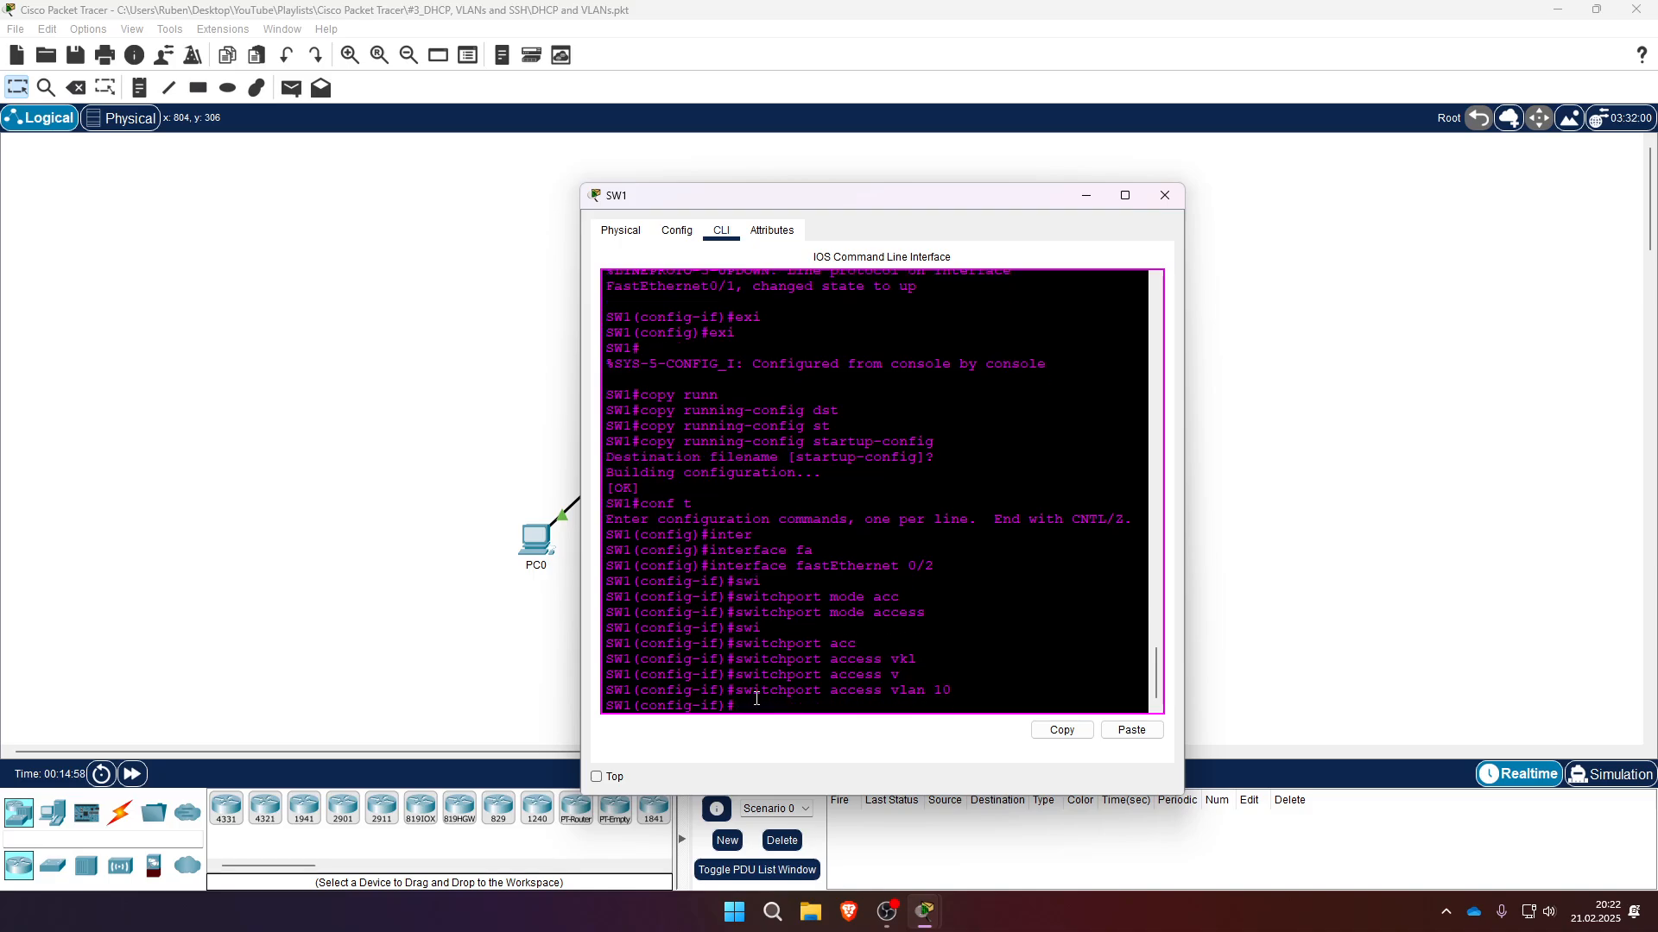
- Leave FastEthernet 0/2 and set FastEthernet 0/3 to access mode
drag(870, 196, 1073, 153)
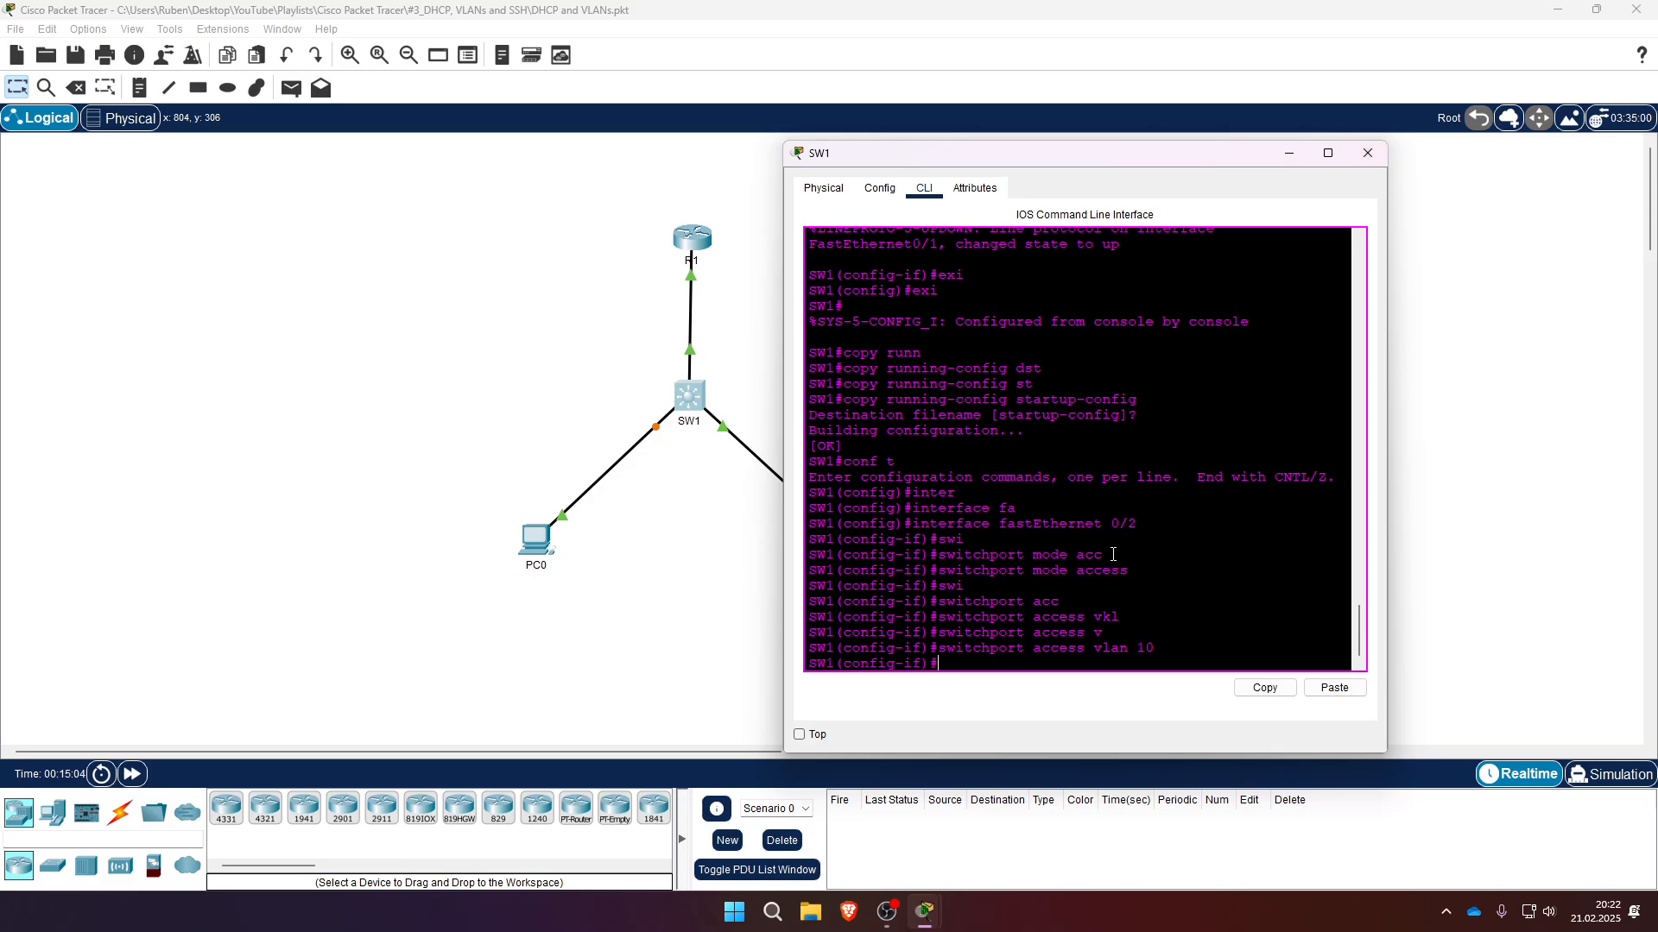
text(xi)
key(Return)
text(inter)
key(Tab)
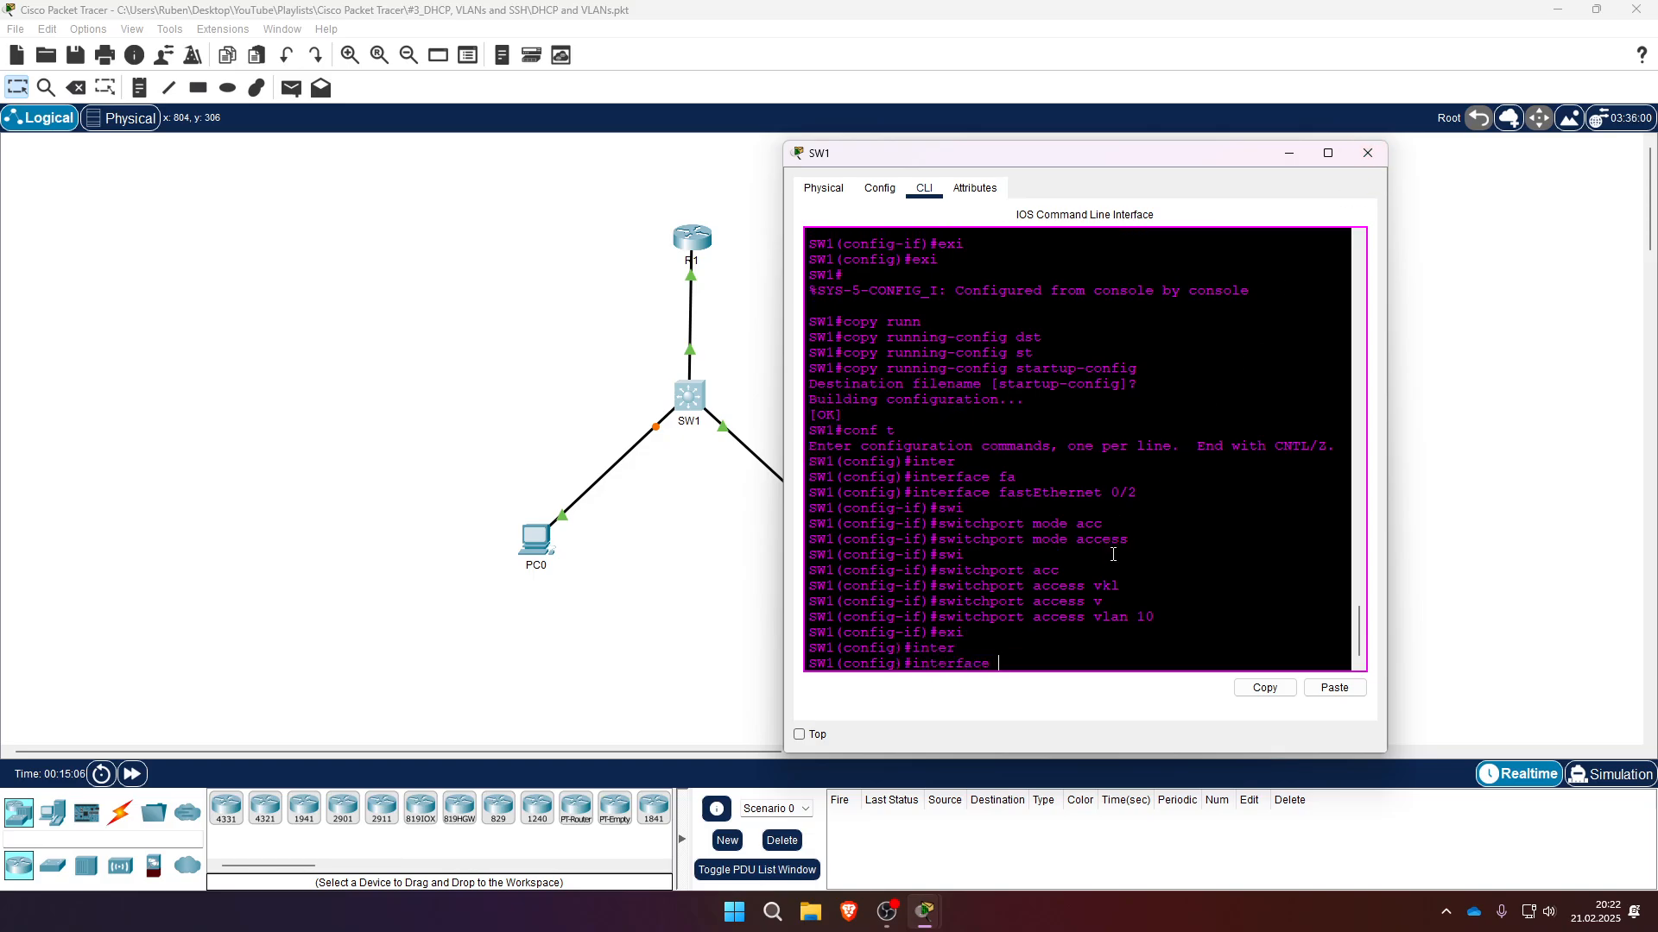
text(fa)
key(Tab)
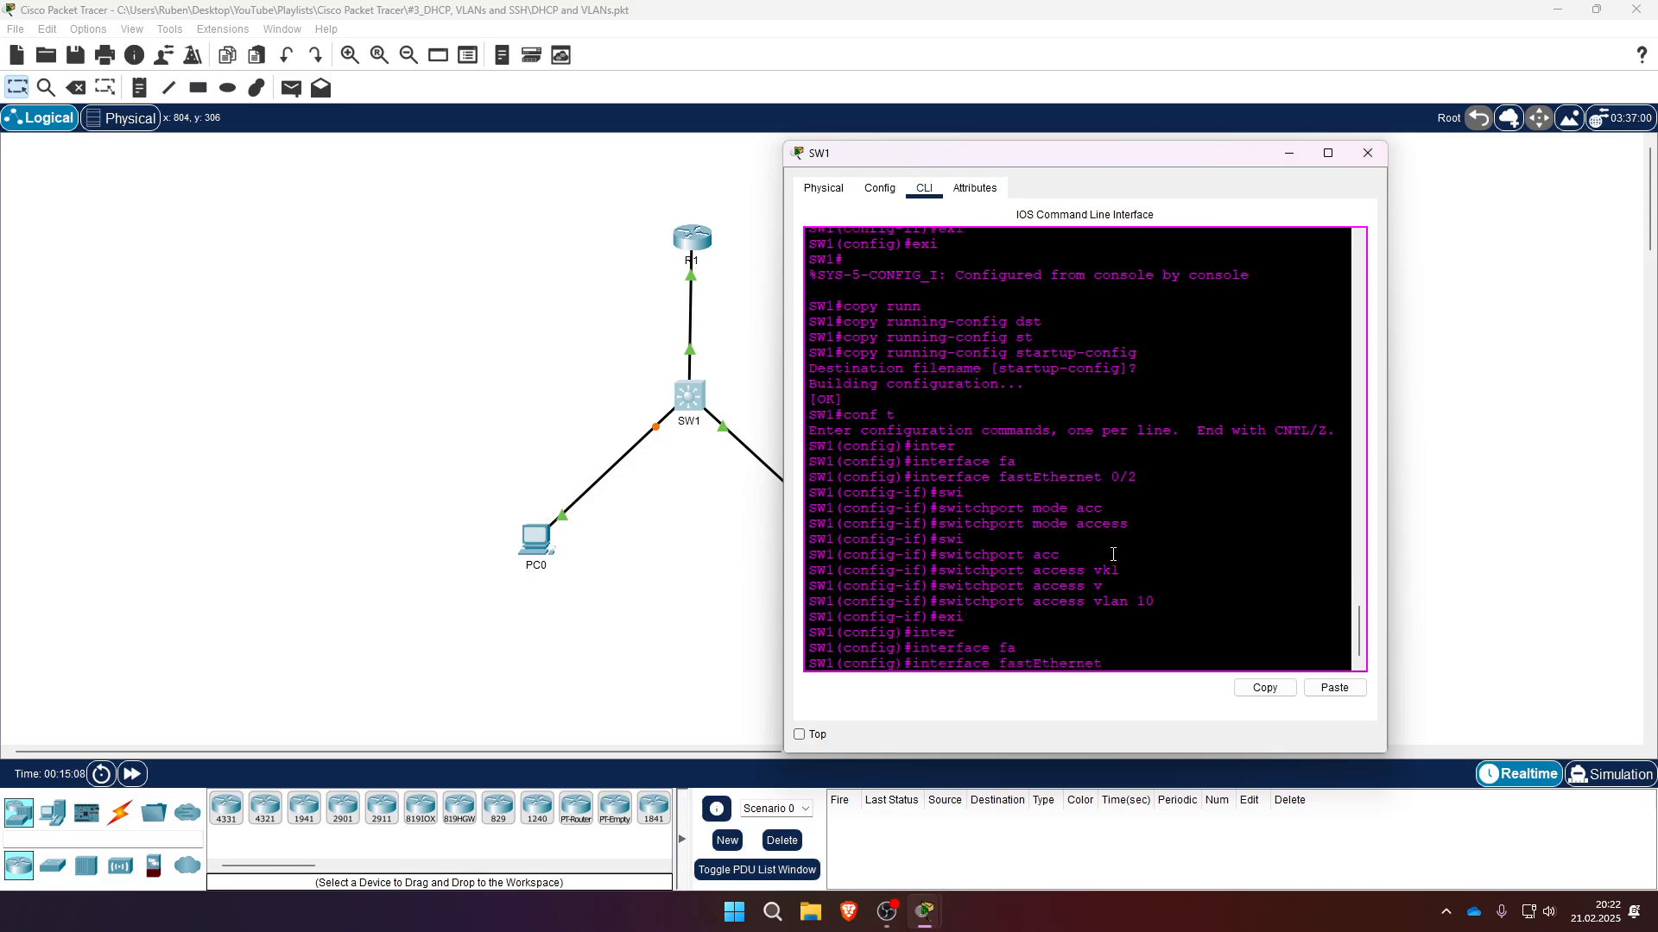
text(0/3)
key(Return)
text(swi)
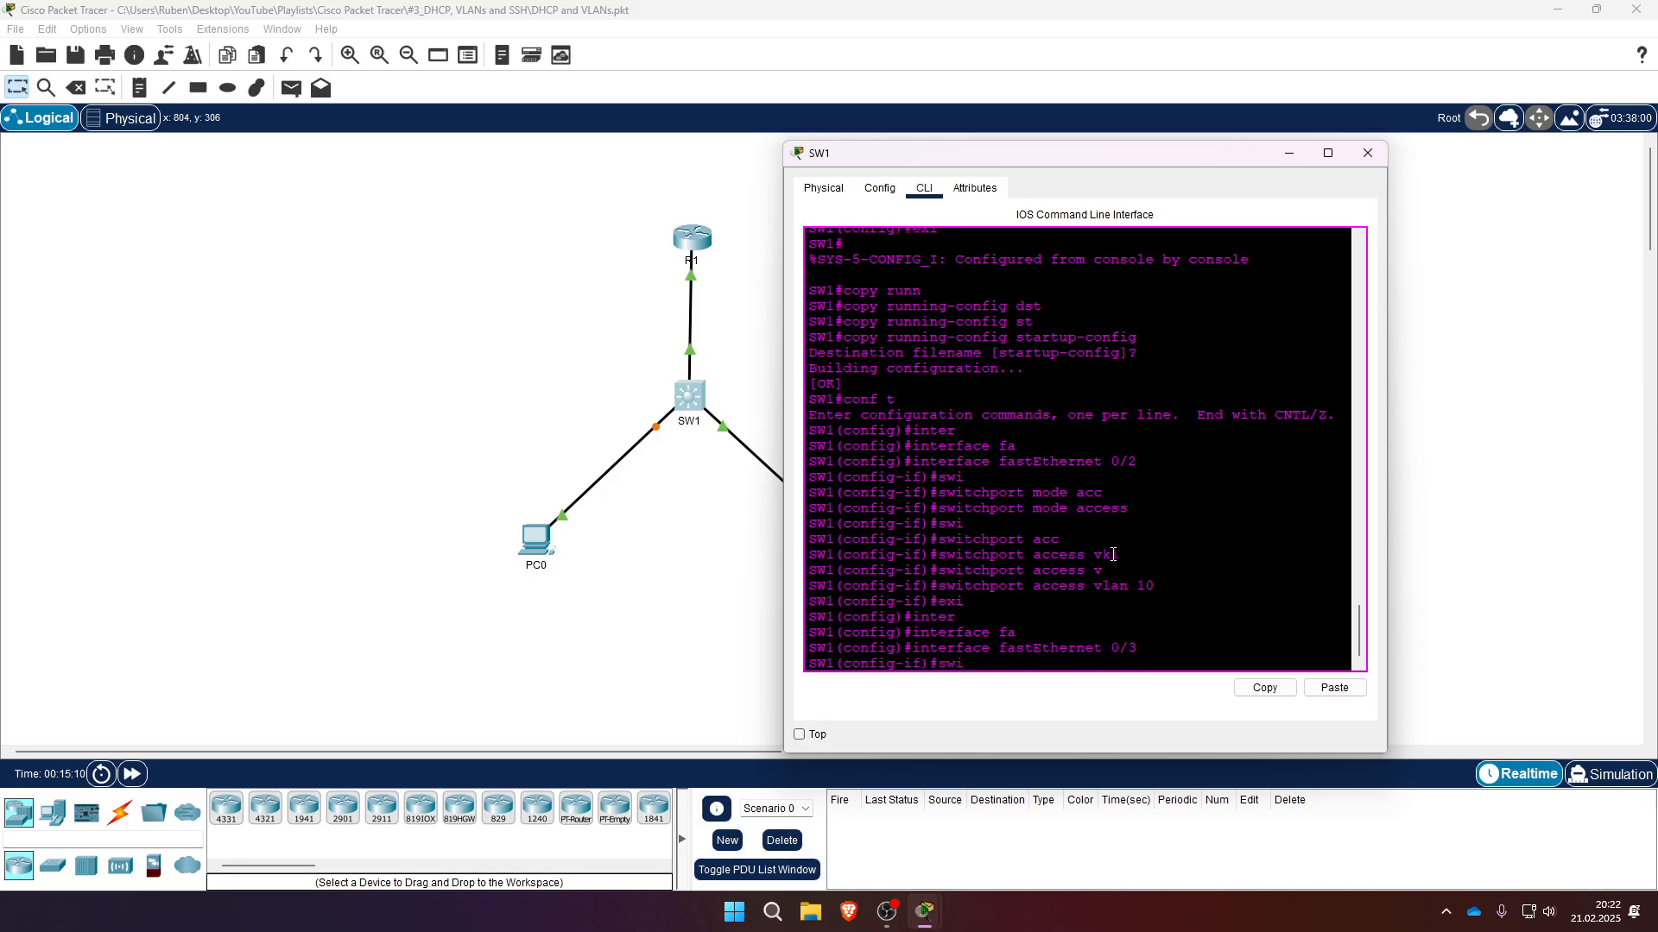
key(Tab)
text(mode acc)
key(Tab)
key(Return)
- Assign FastEthernet 0/3 to access VLAN 20
text(s)
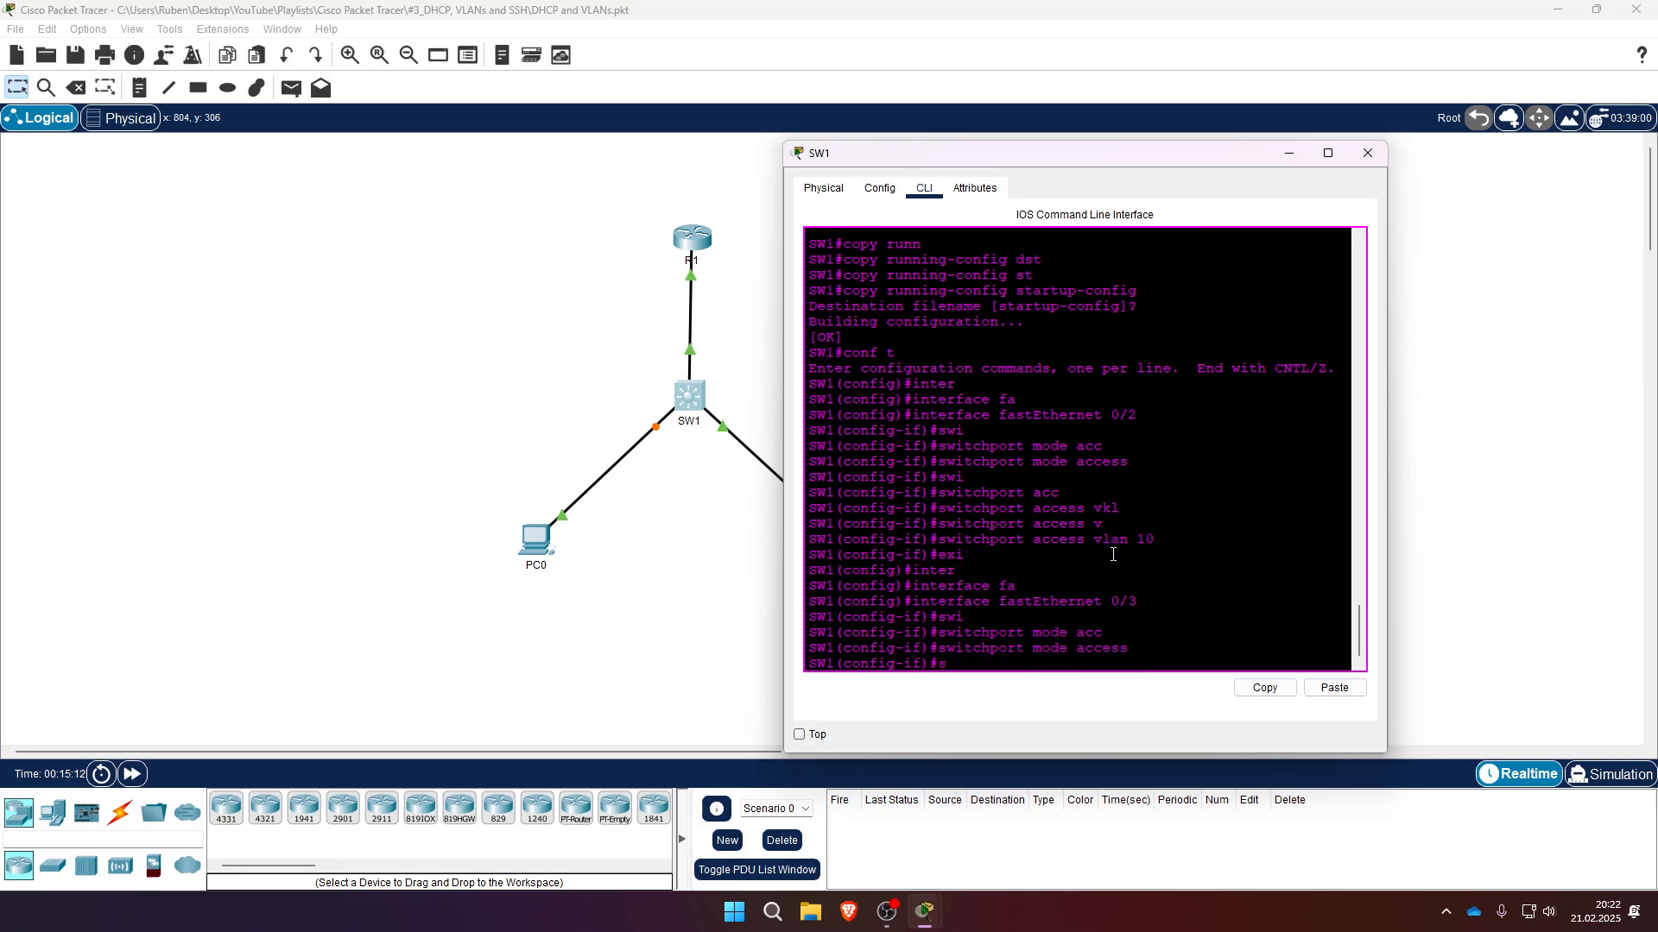
text(wi)
key(Tab)
text(acc)
key(Tab)
text(vl)
key(Tab)
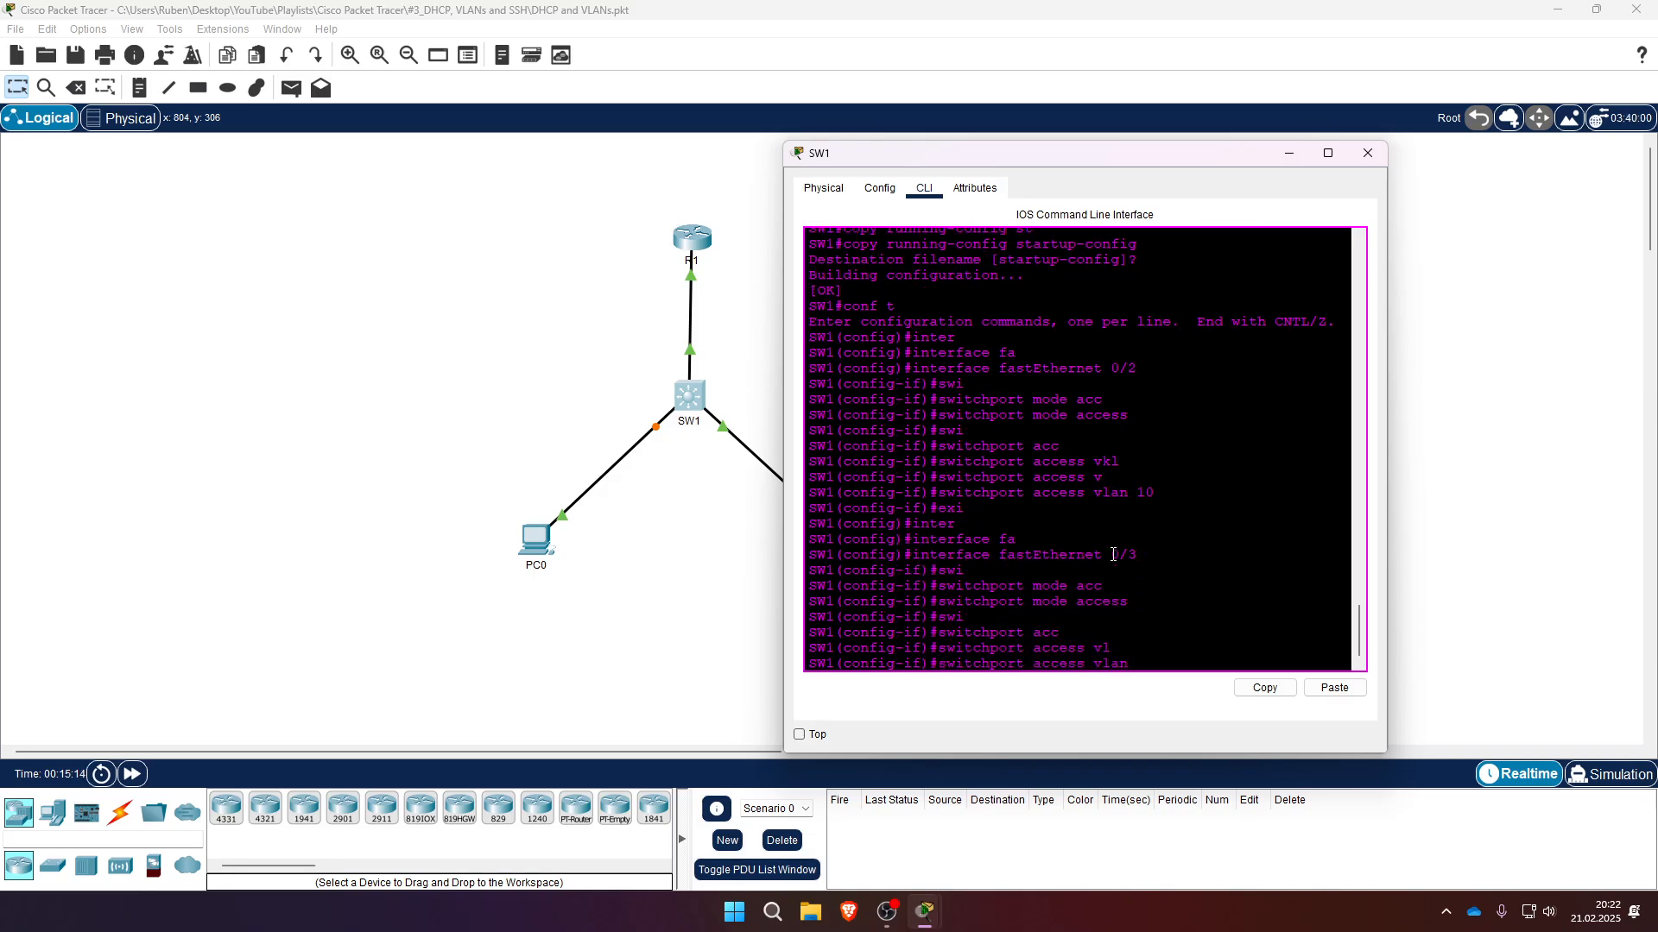
text(20)
key(Return)
- Exit configuration mode, save SW1's running-config to startup-config, and close the SW1 window
text(exi)
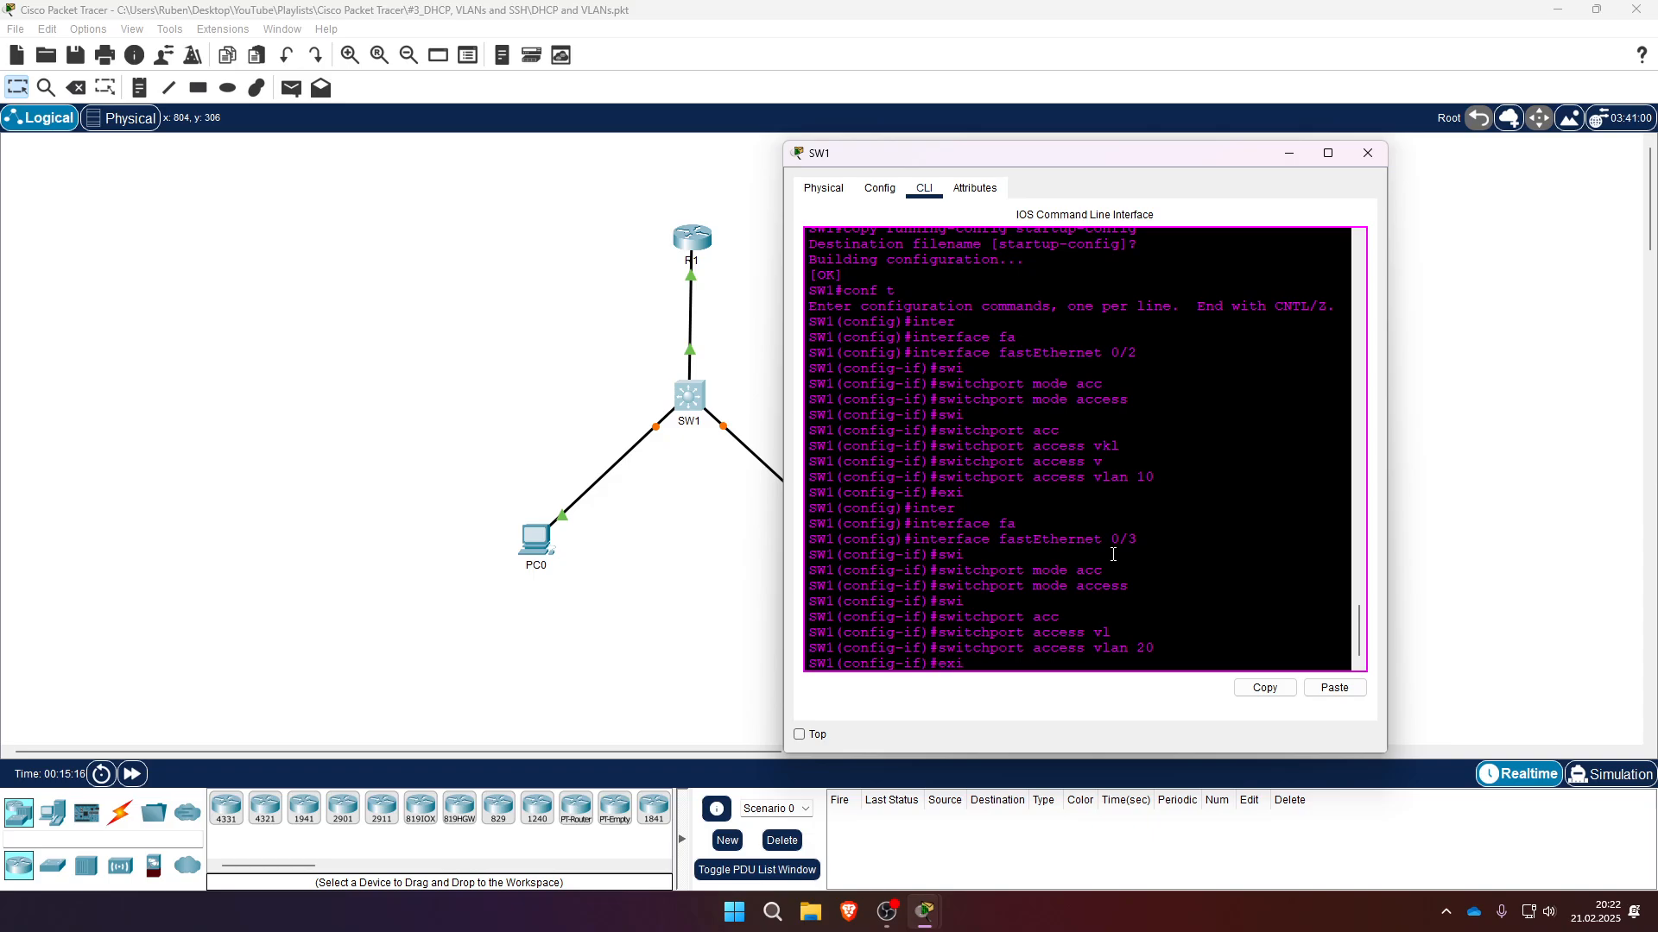
key(Return)
text(exi)
key(Return)
text(c)
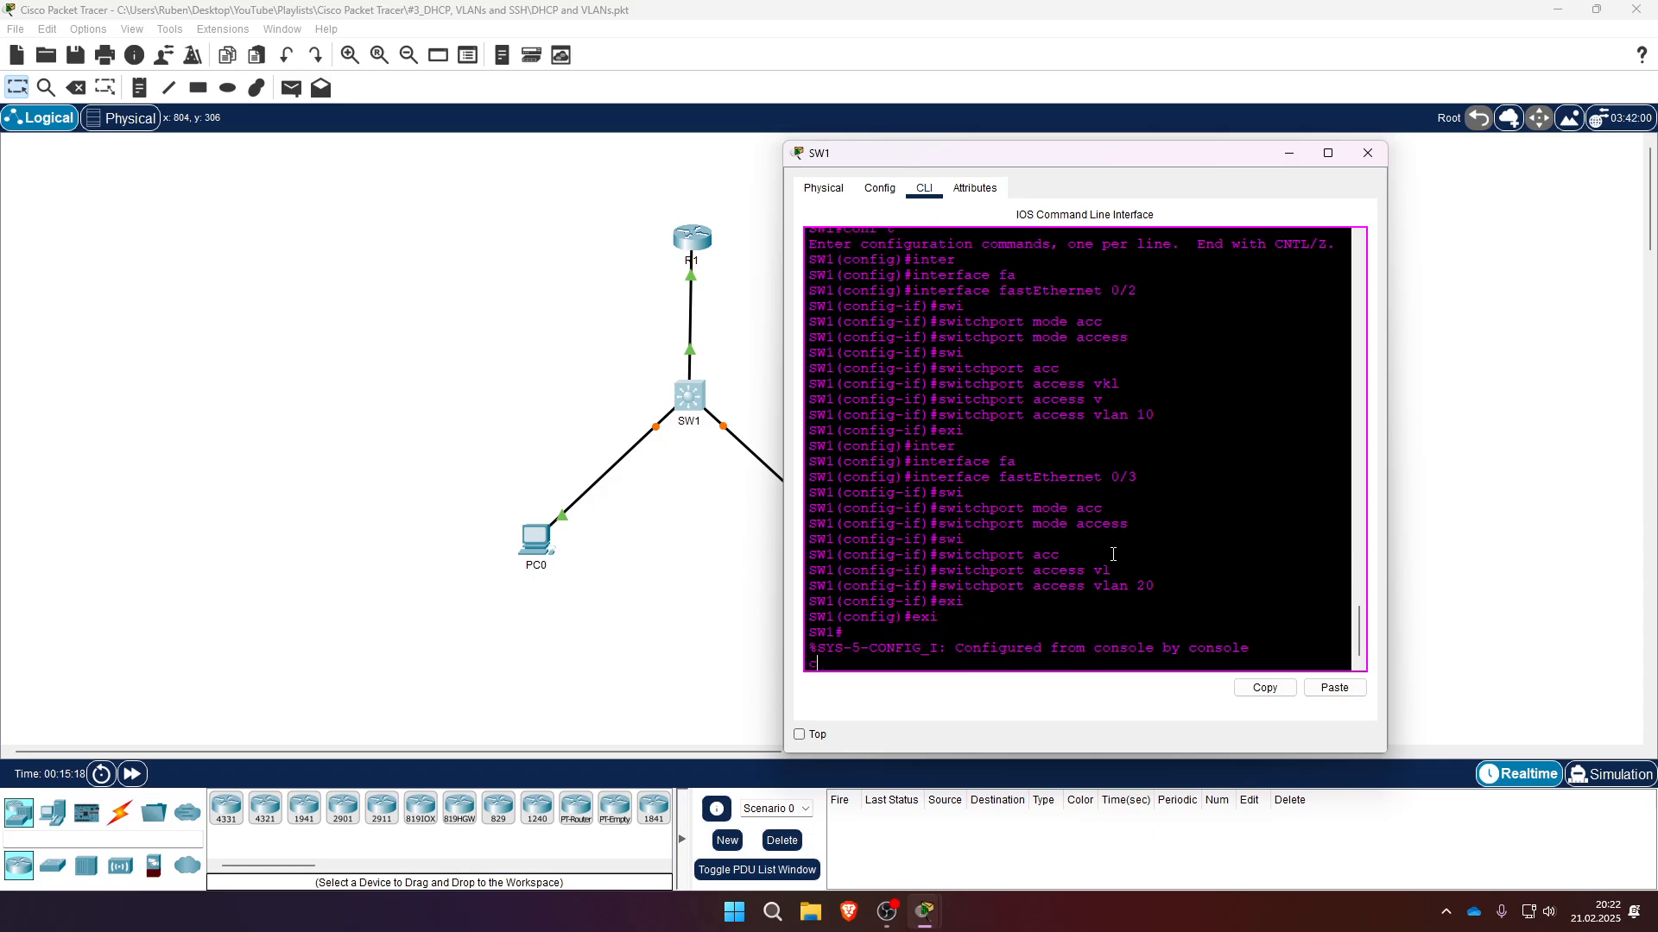
text(opy runn)
key(Tab)
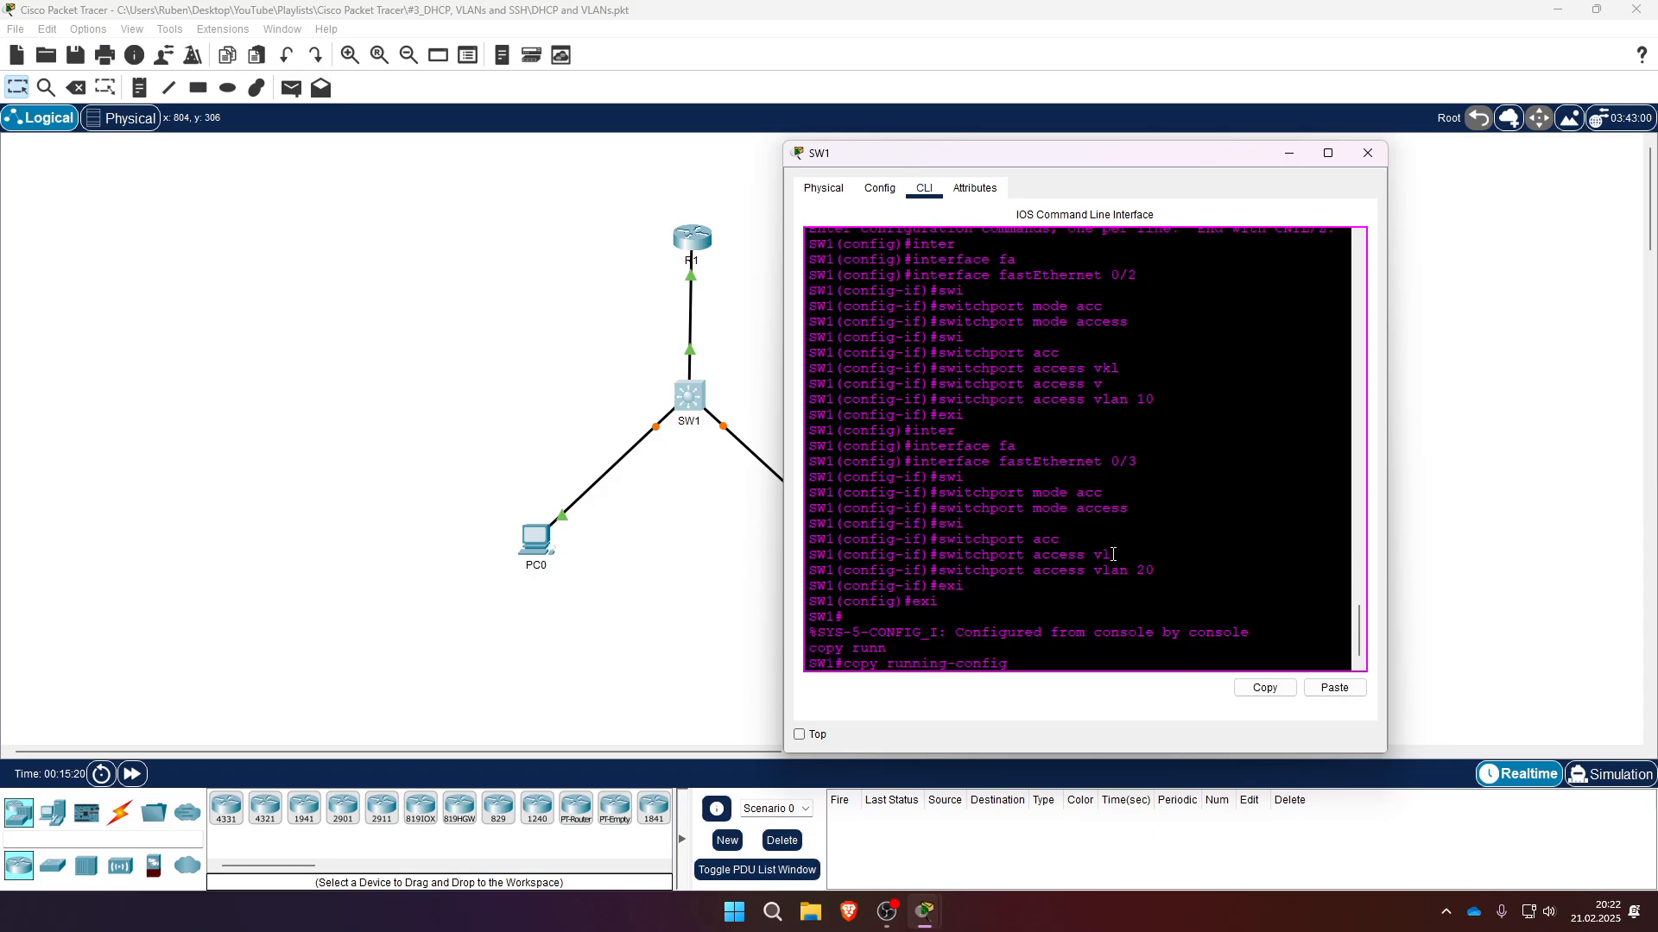
text(st)
key(Tab)
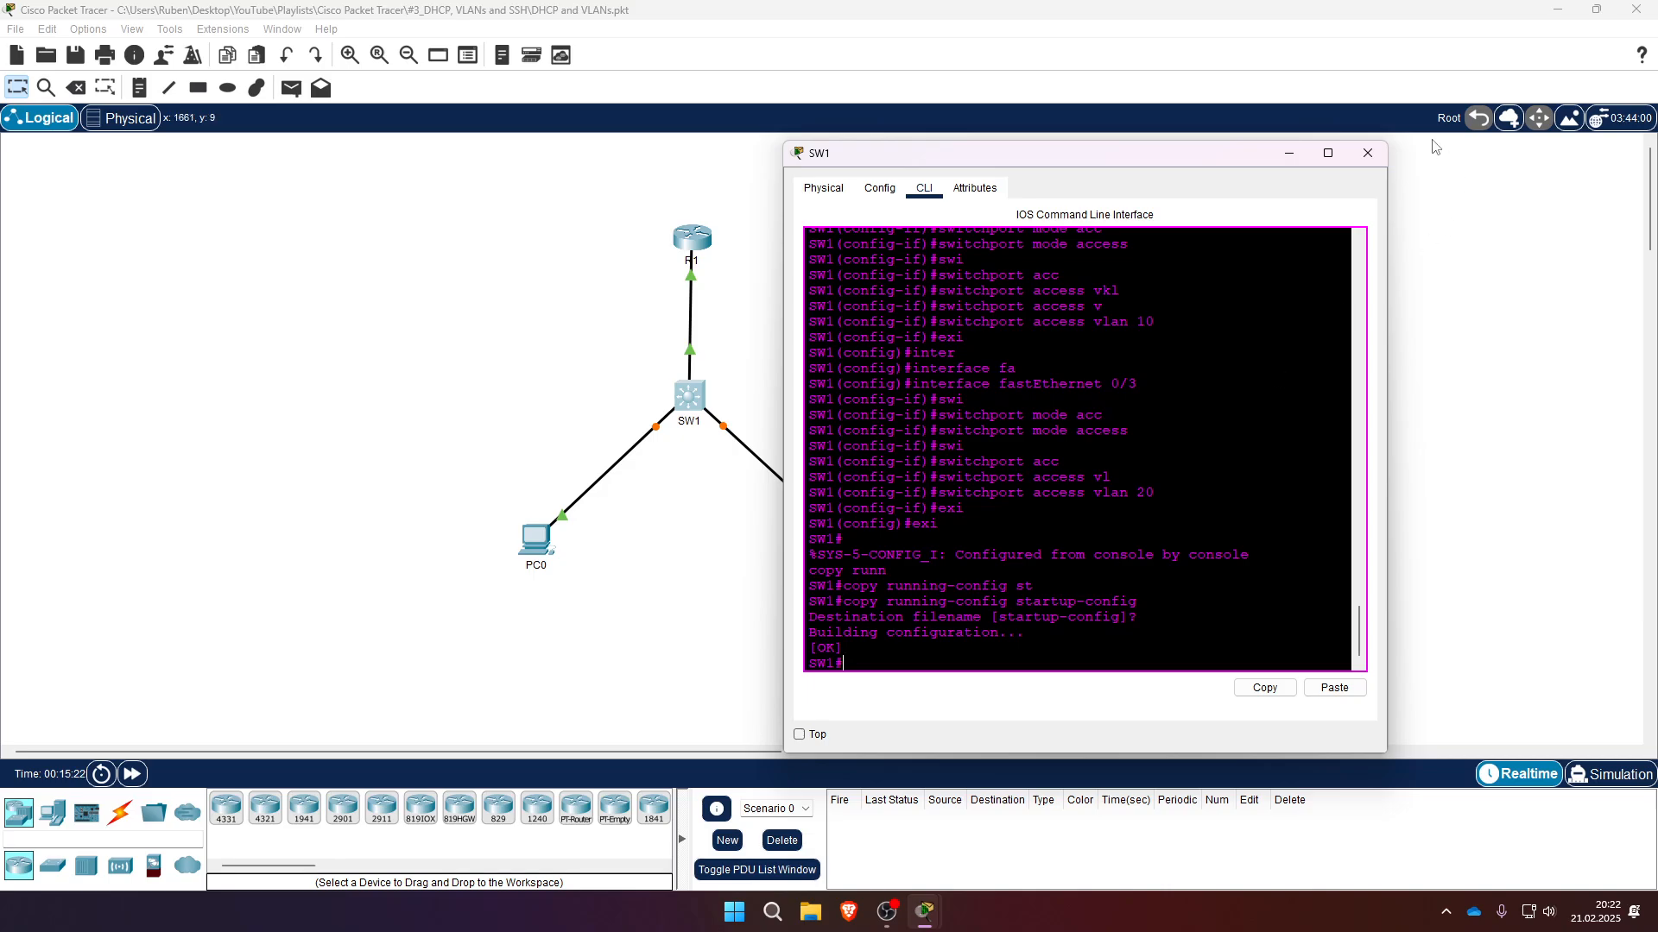
click(1367, 153)
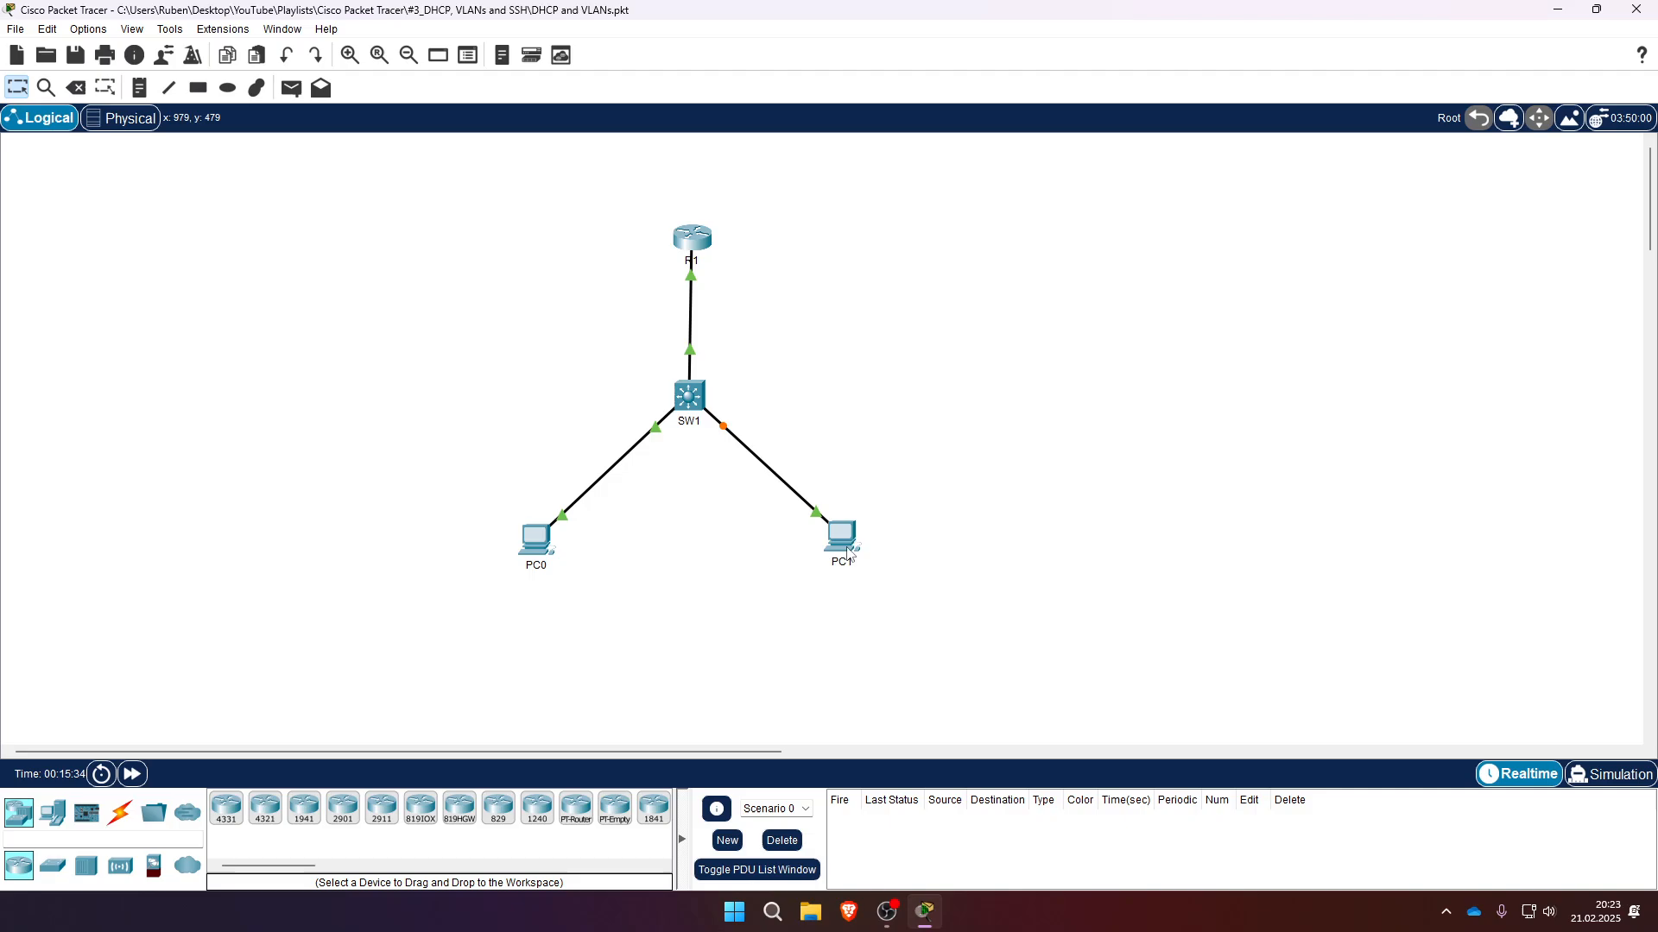
- Set PC1's IPv4 configuration to obtain its address via DHCP, then close PC1's window
mouse_move(850, 546)
mouse_move(686, 397)
mouse_move(530, 544)
click(840, 537)
click(733, 231)
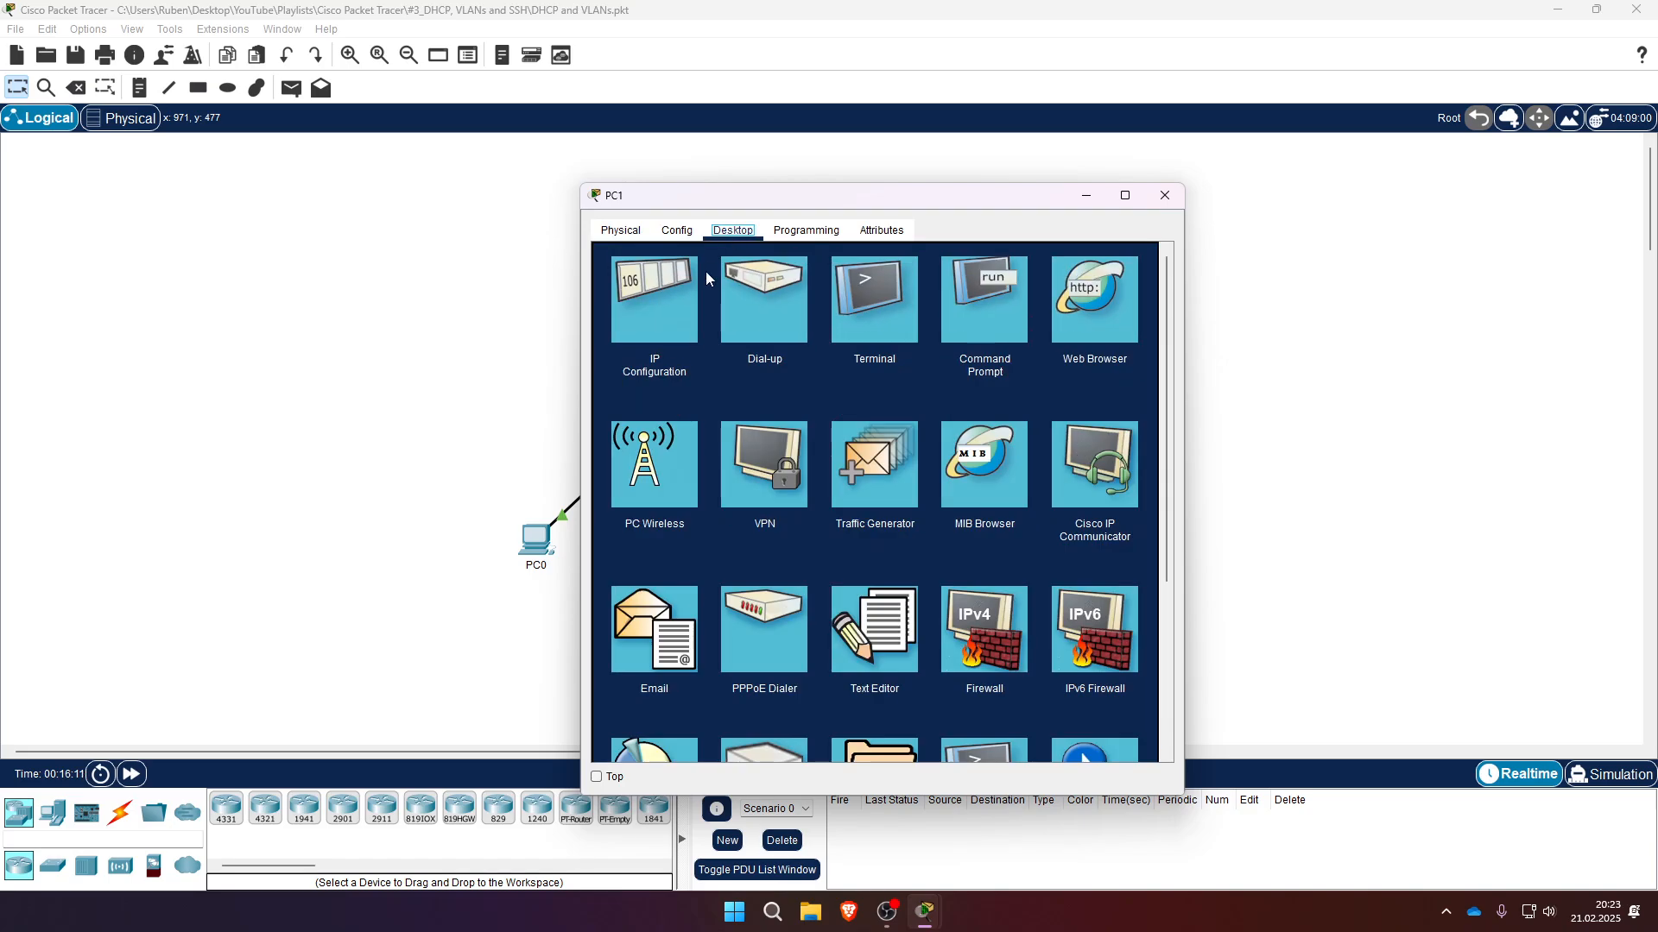
click(678, 314)
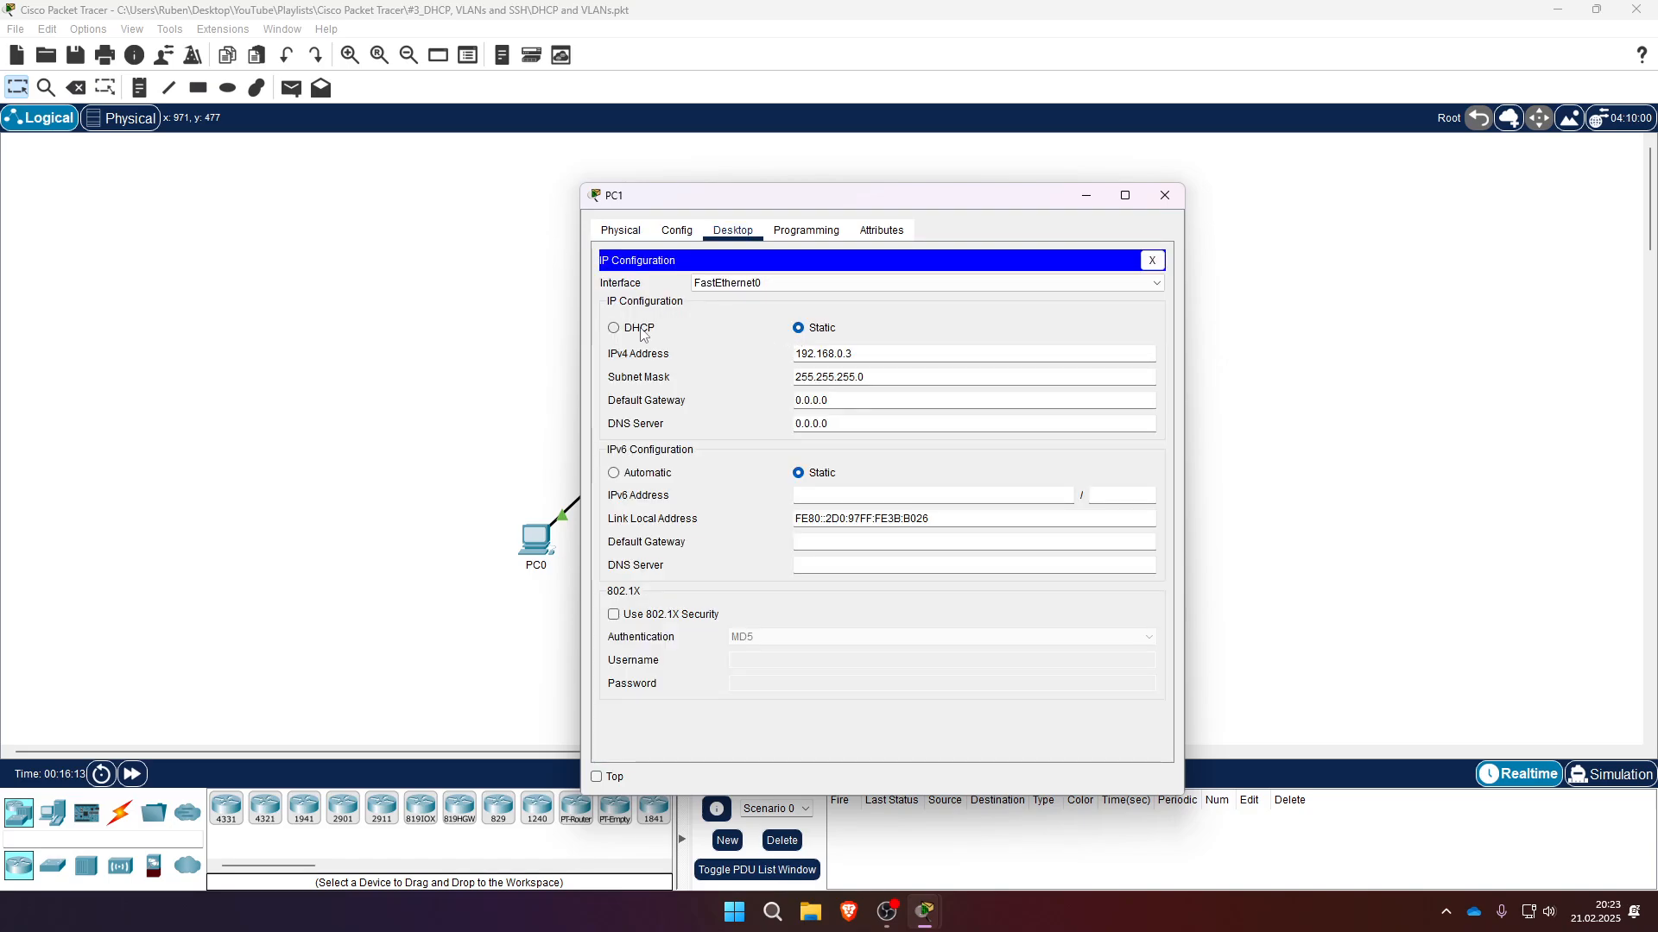
click(641, 329)
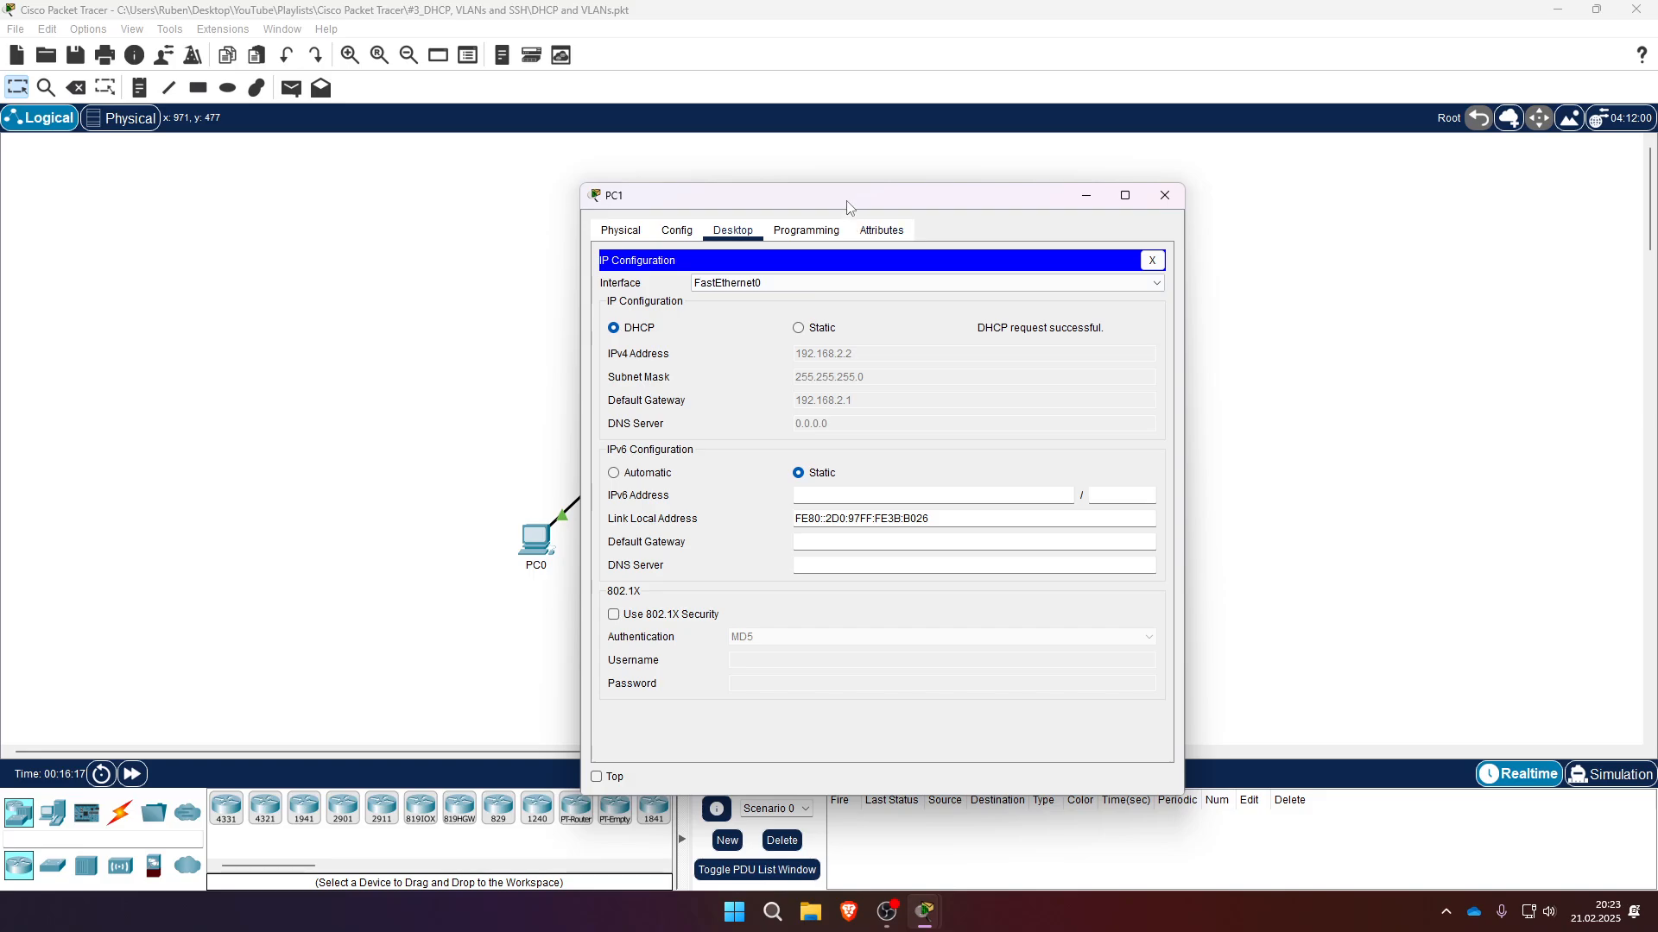
drag(847, 200, 1091, 158)
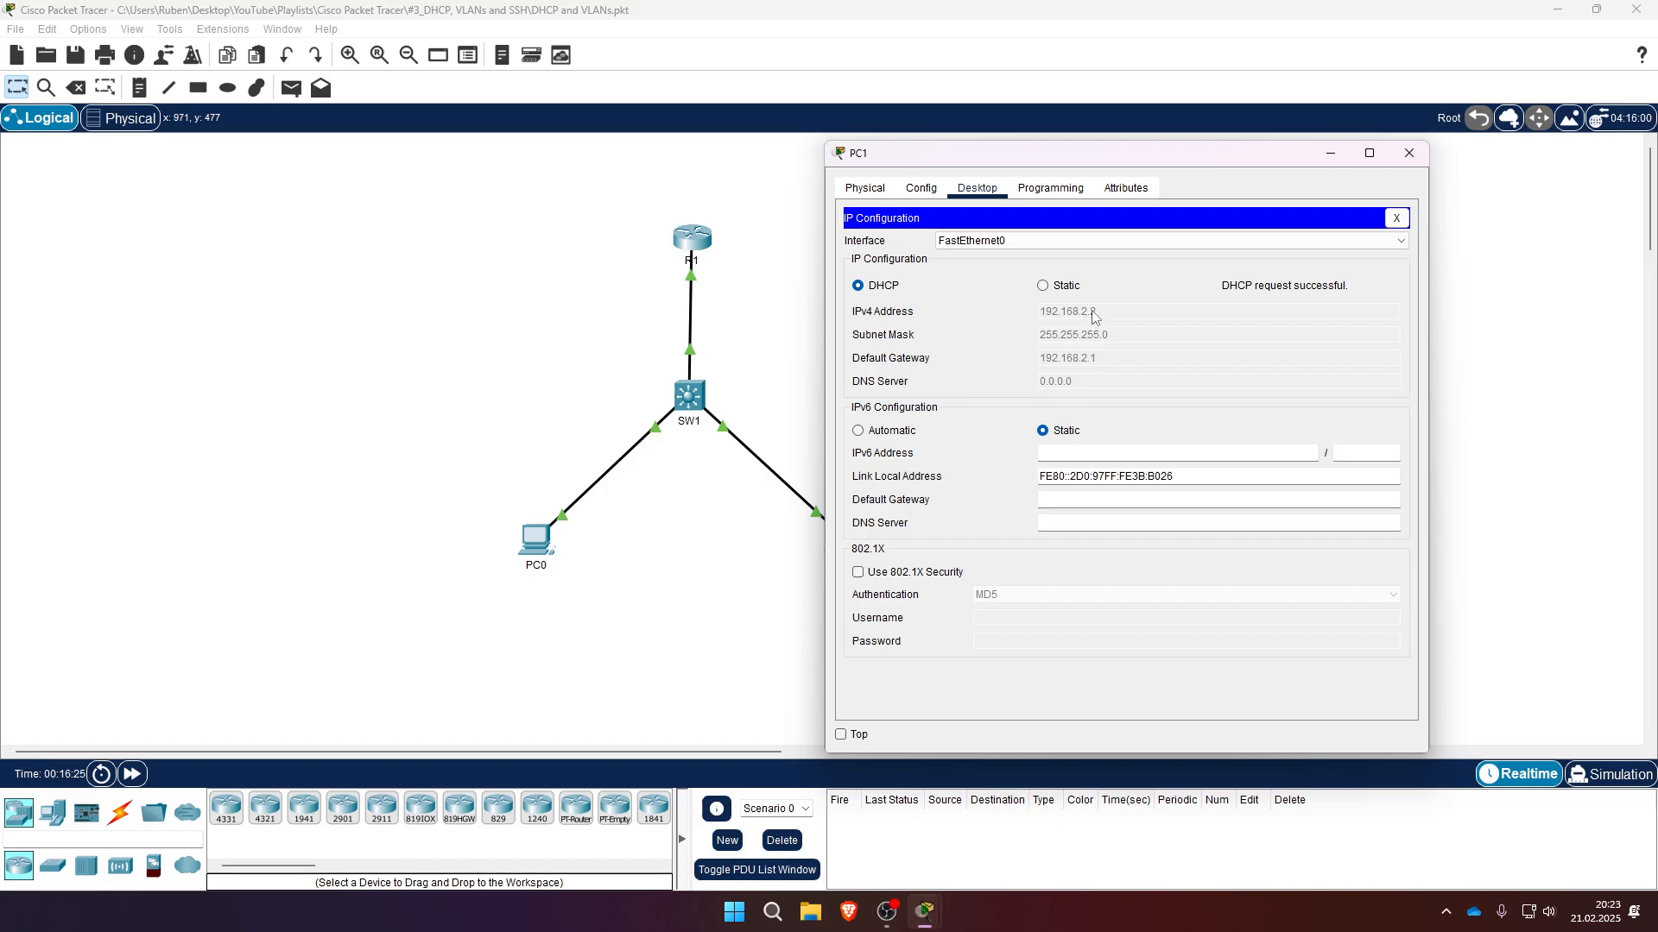
click(1409, 156)
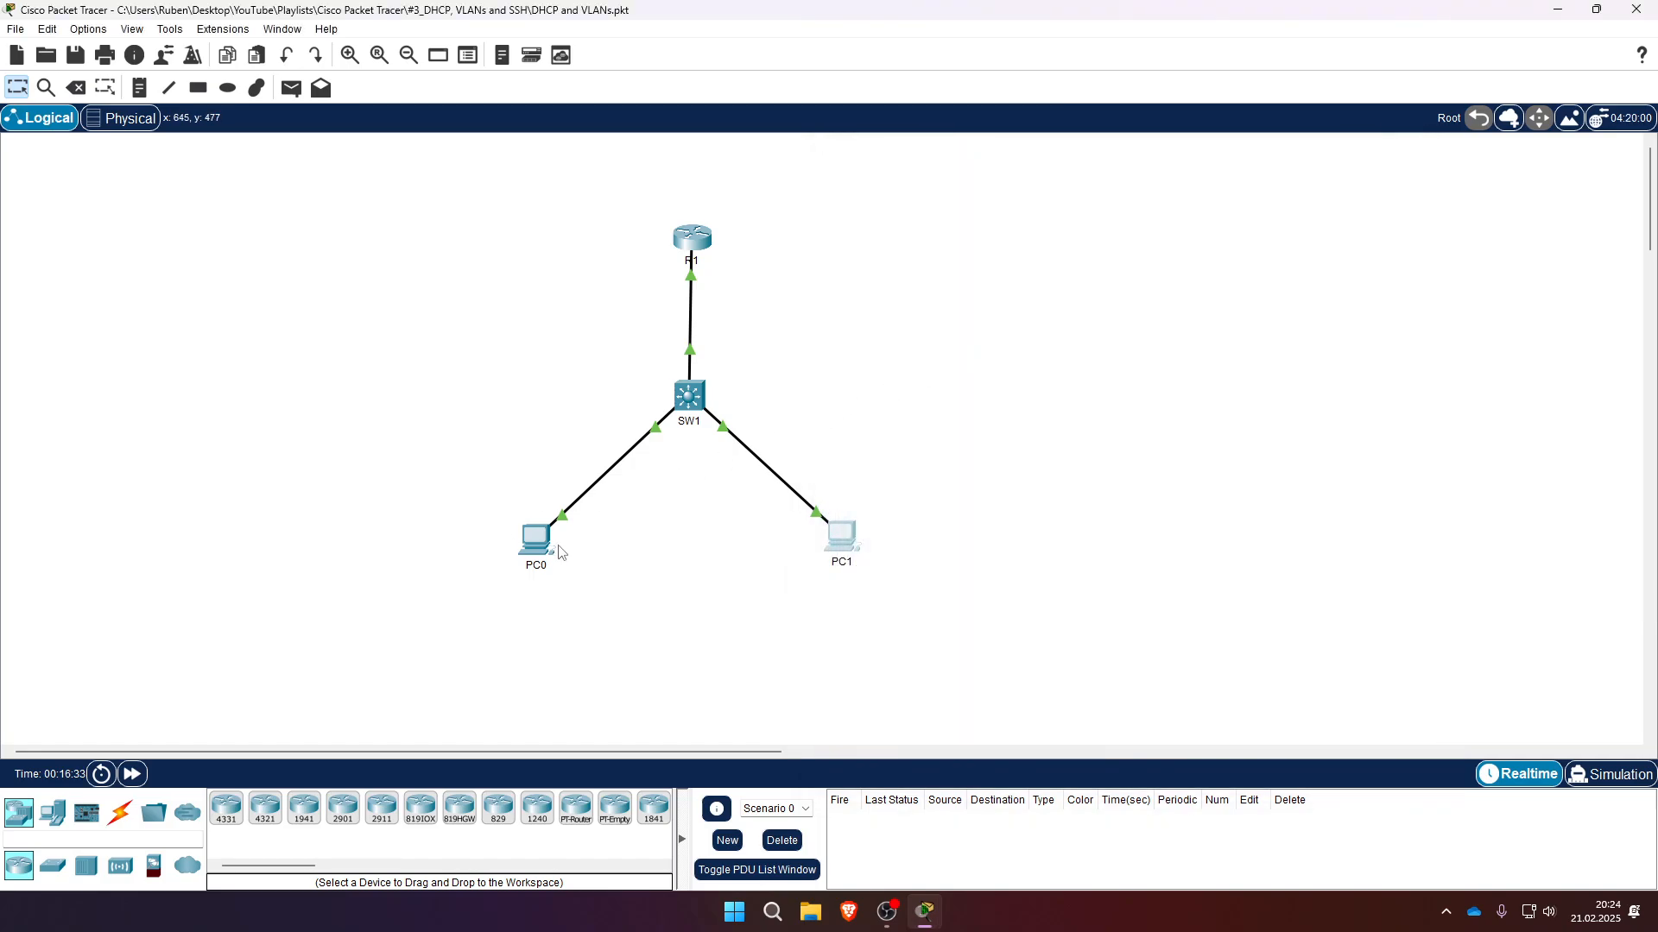
- Open PC0's command prompt and ping the gateway 192.168.1.1
mouse_move(528, 550)
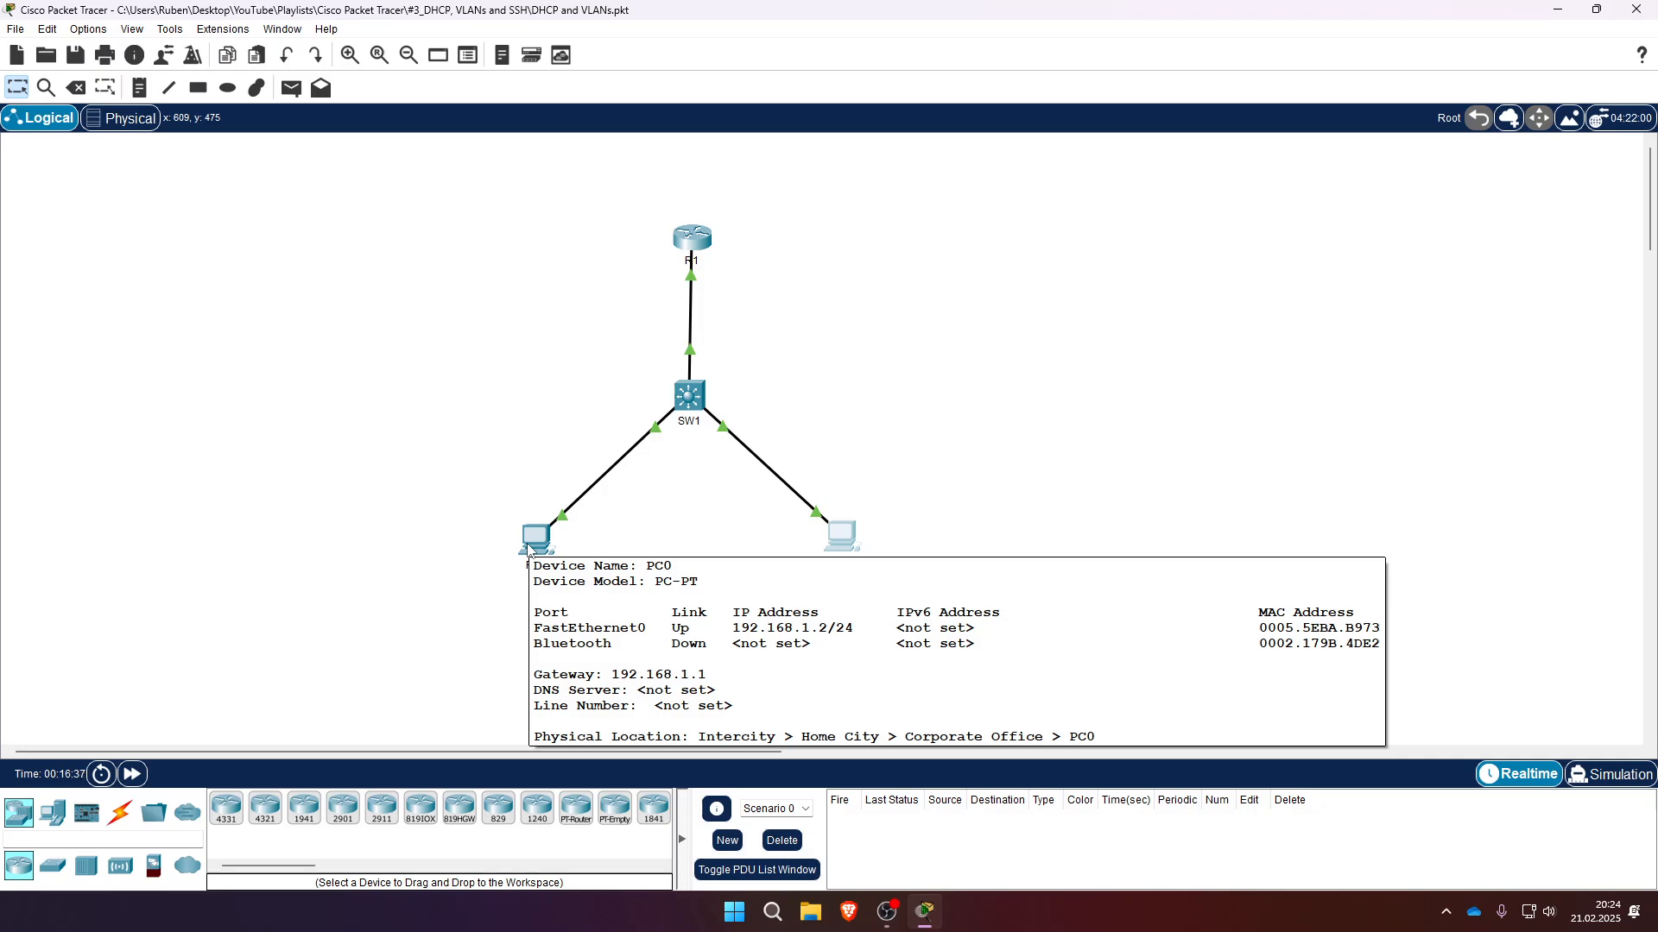
click(529, 550)
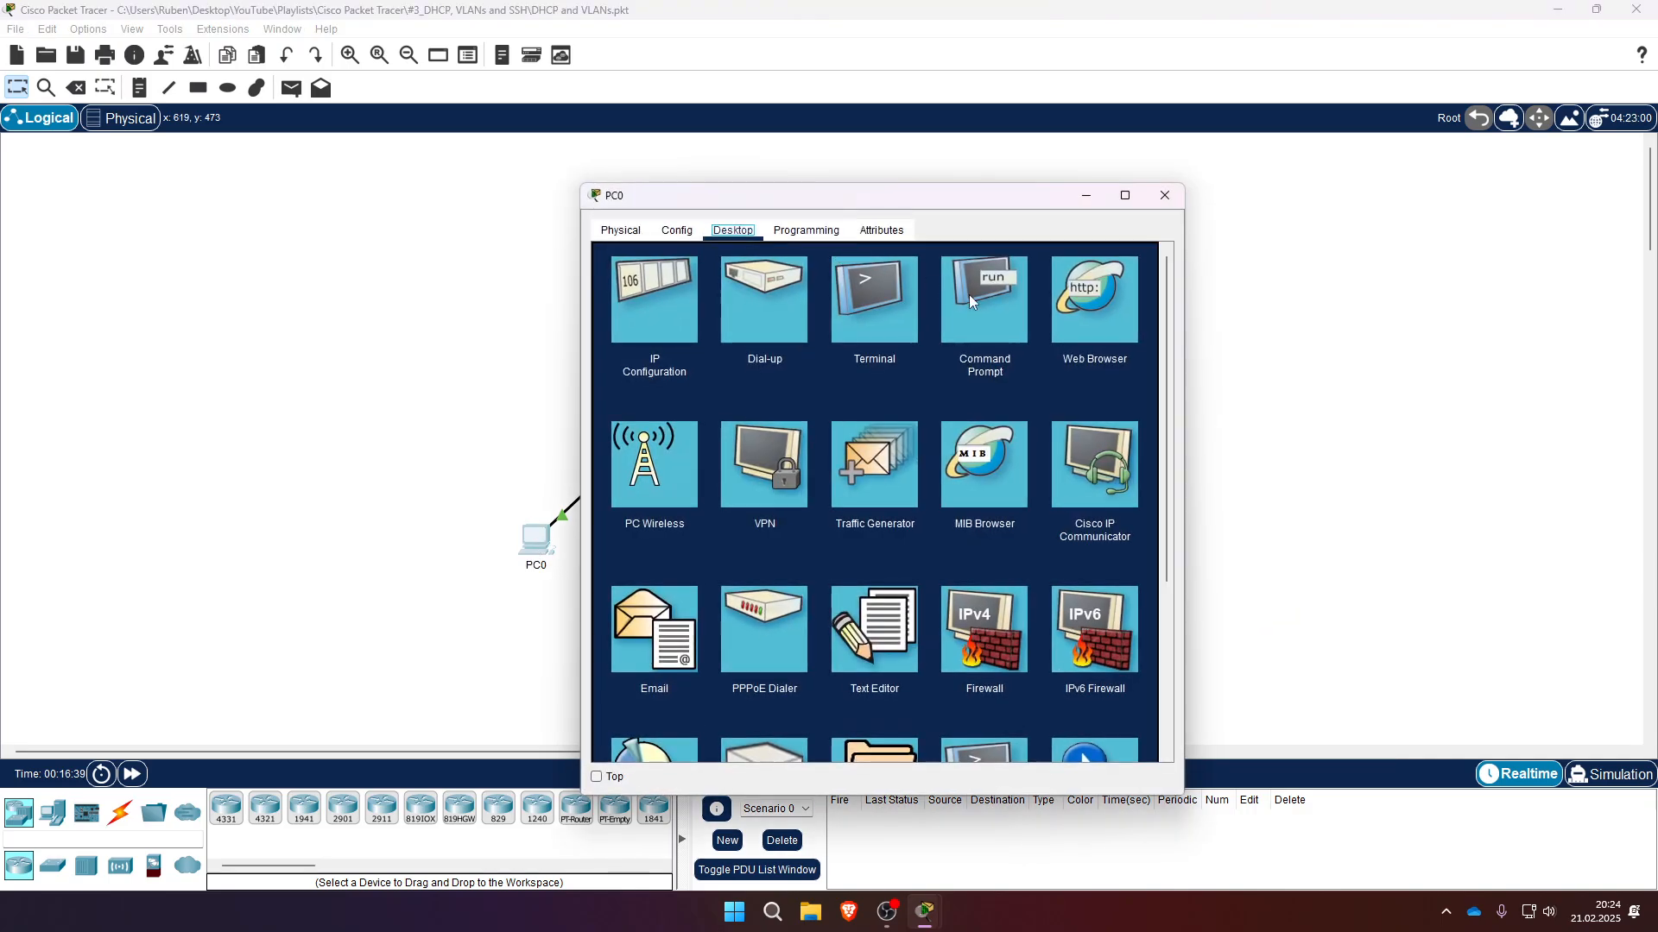
click(978, 304)
text(ping)
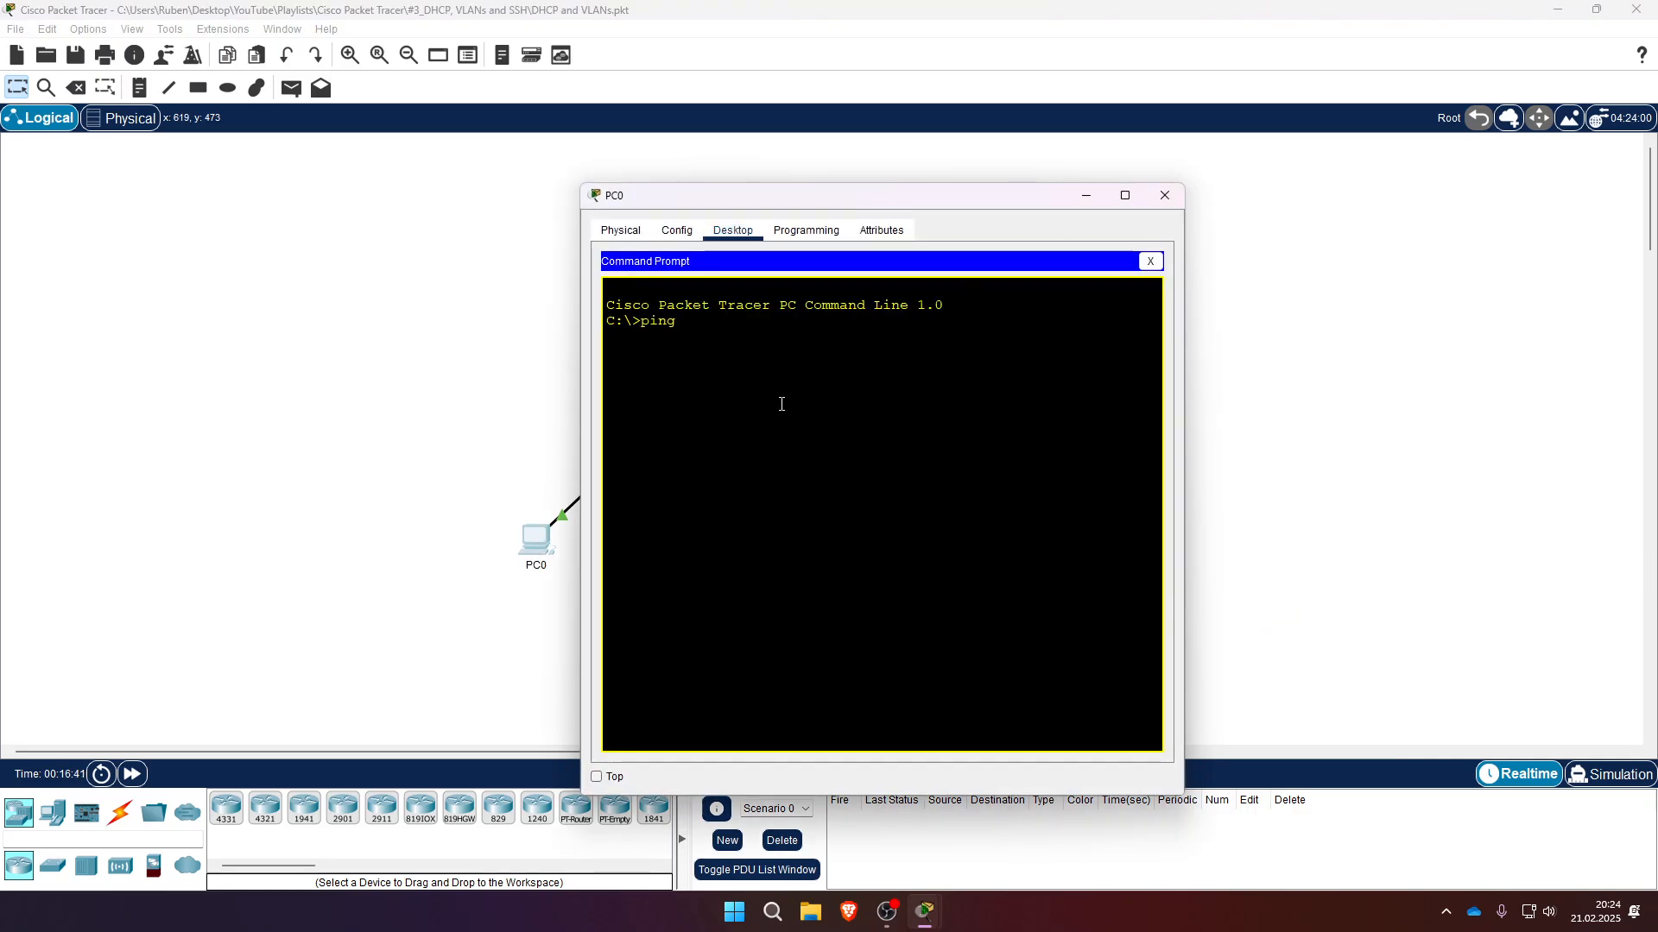
text( 192.168.1.1)
key(Return)
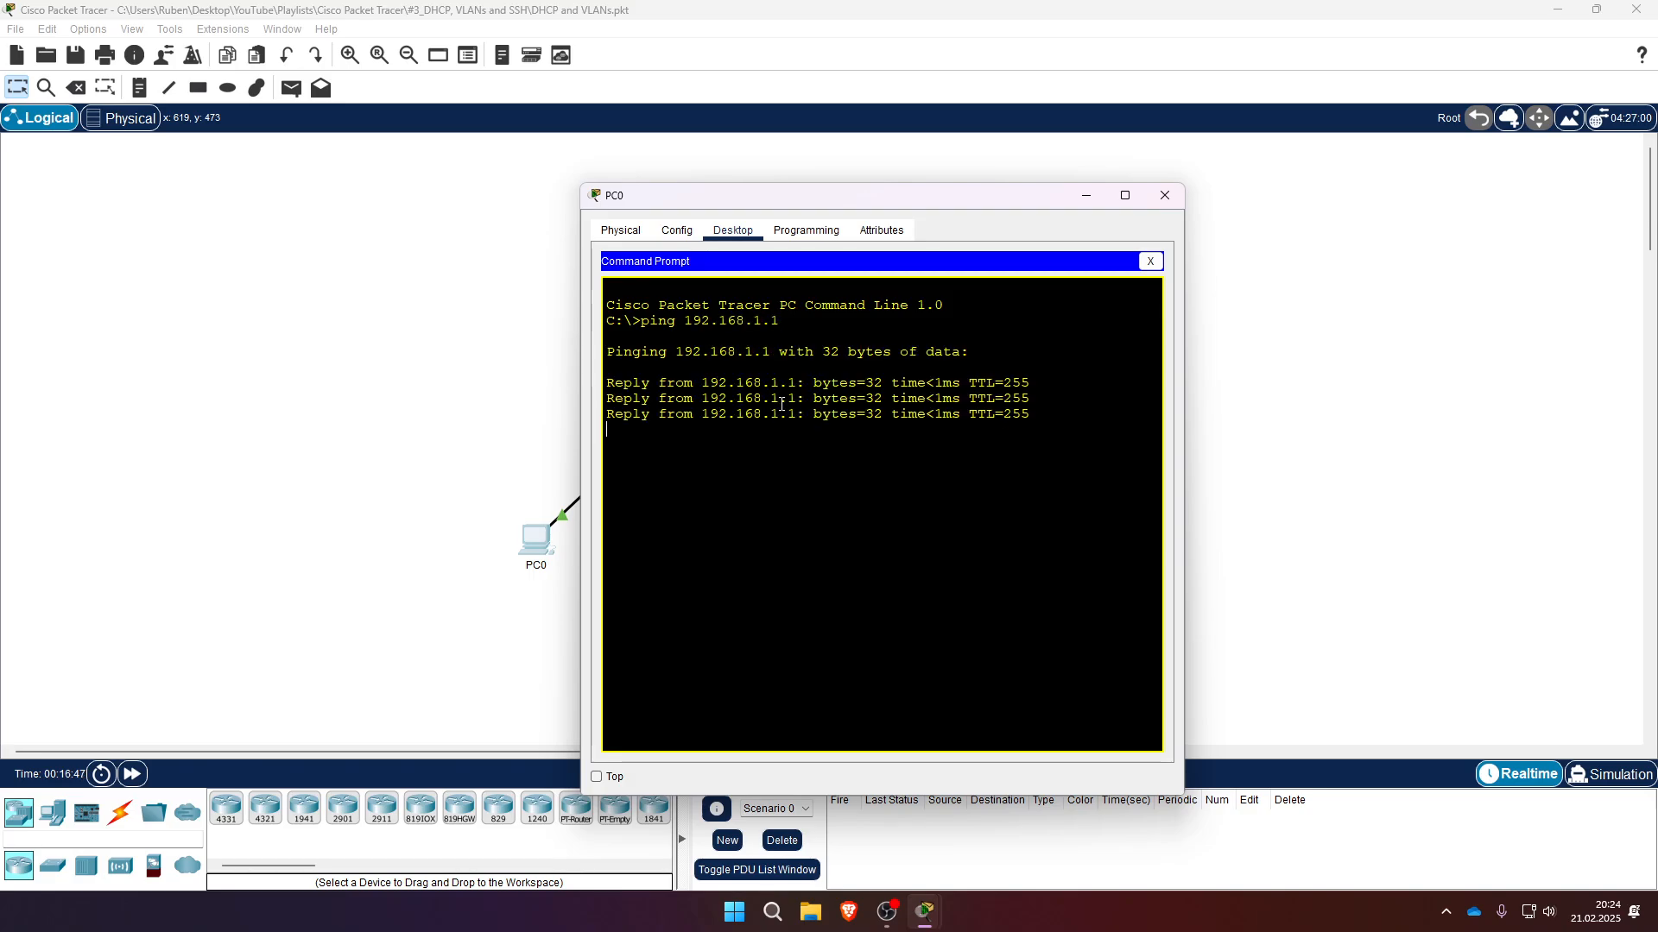
- Ping PC1 at 192.168.2.2 from PC0 twice
key(Up)
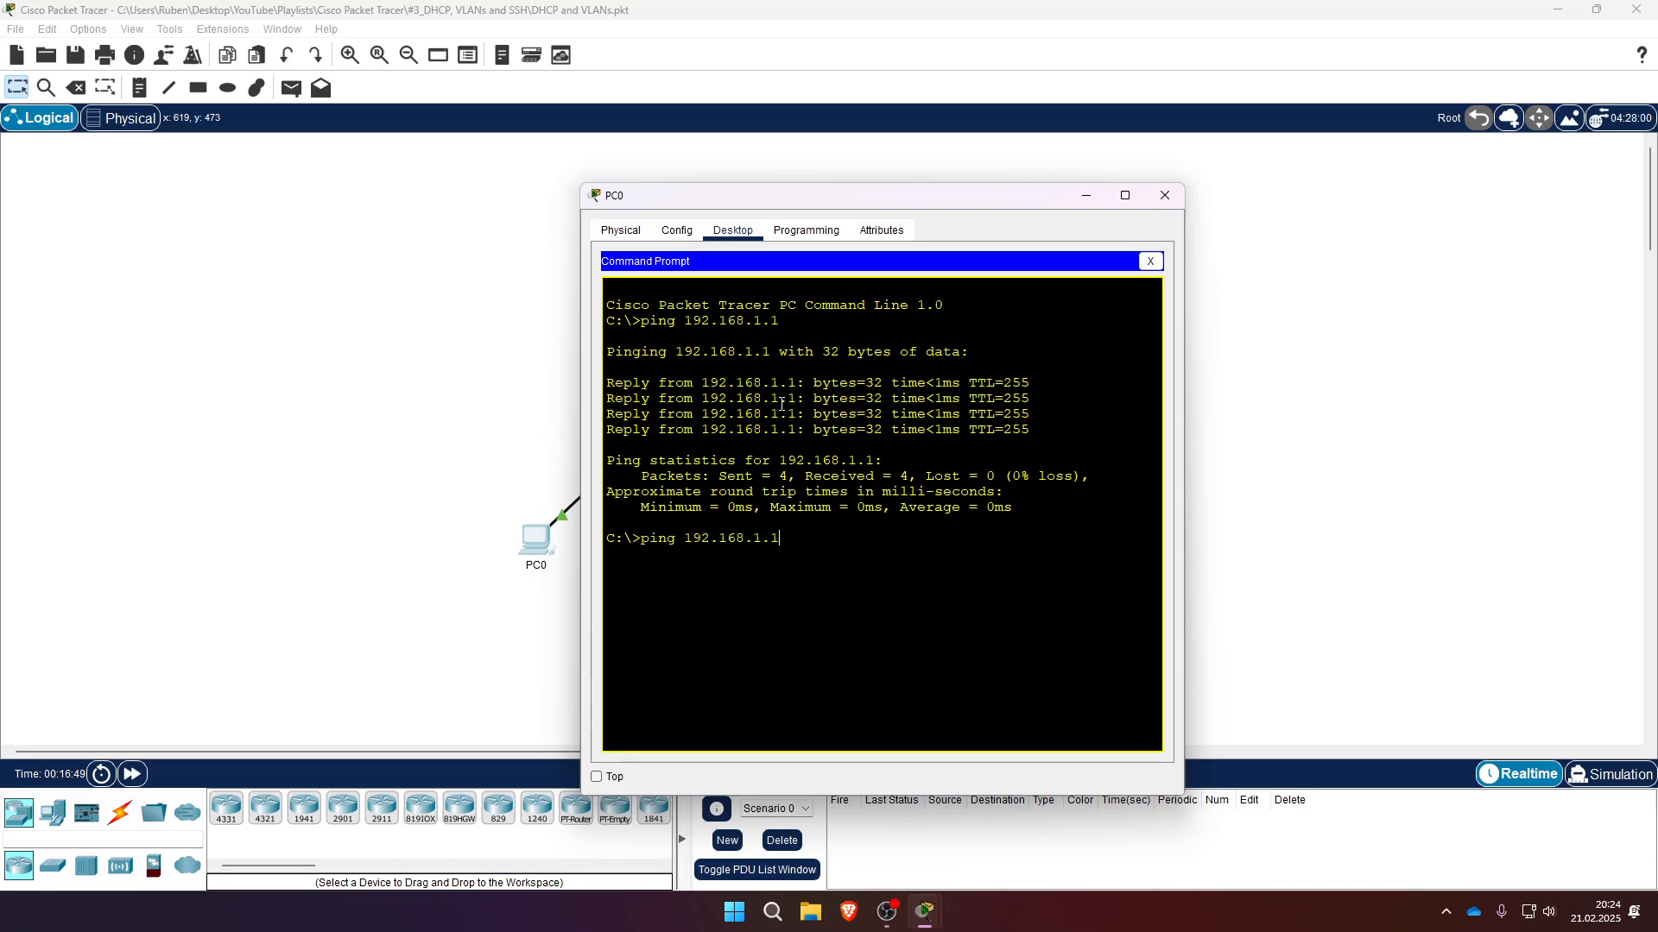
key(BackSpace)
key(BackSpace)
text(2.2)
drag(799, 201, 1110, 192)
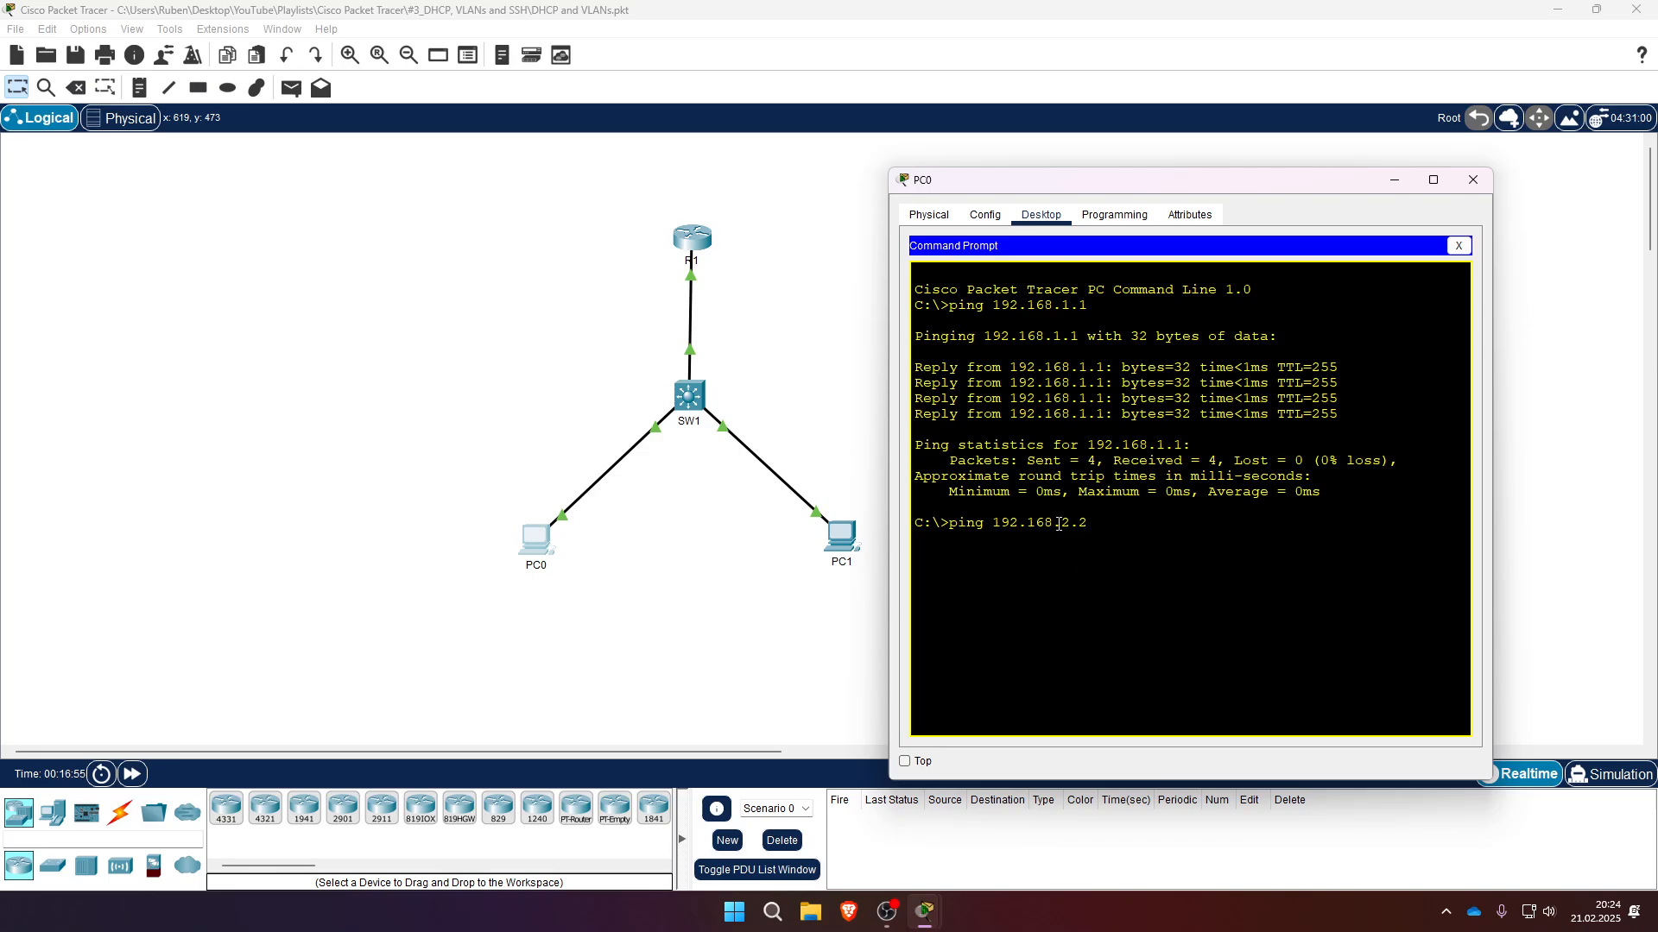
mouse_move(1086, 523)
mouse_down()
mouse_move(1047, 527)
mouse_move(1089, 542)
mouse_up()
key(Return)
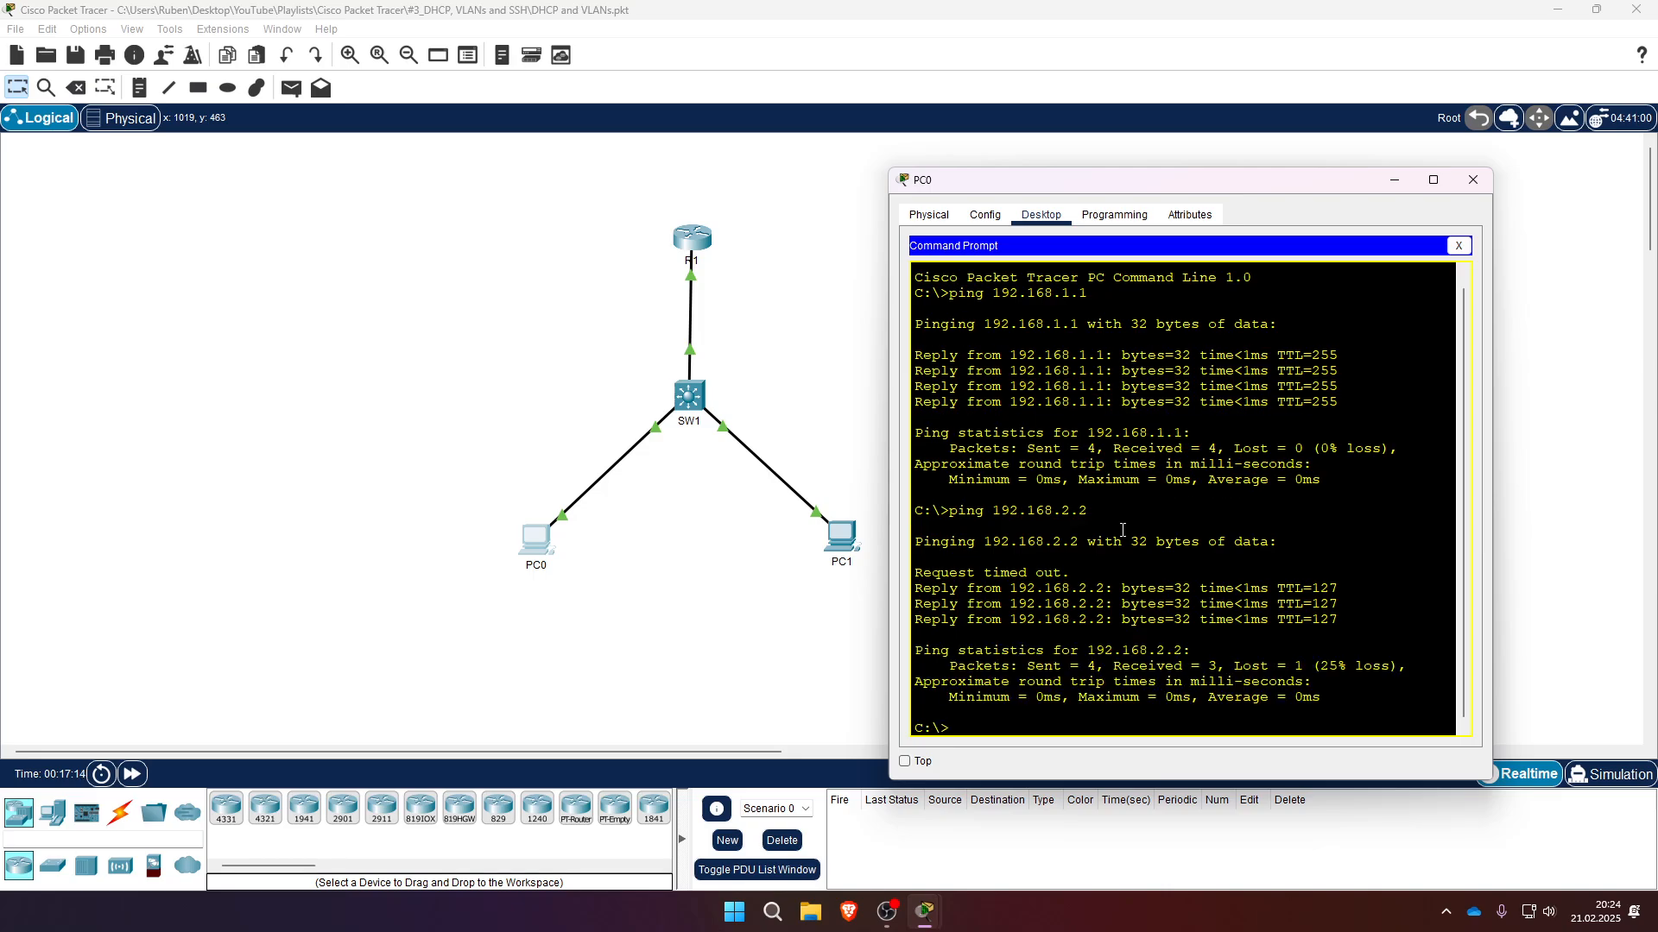
key(Up)
key(Return)
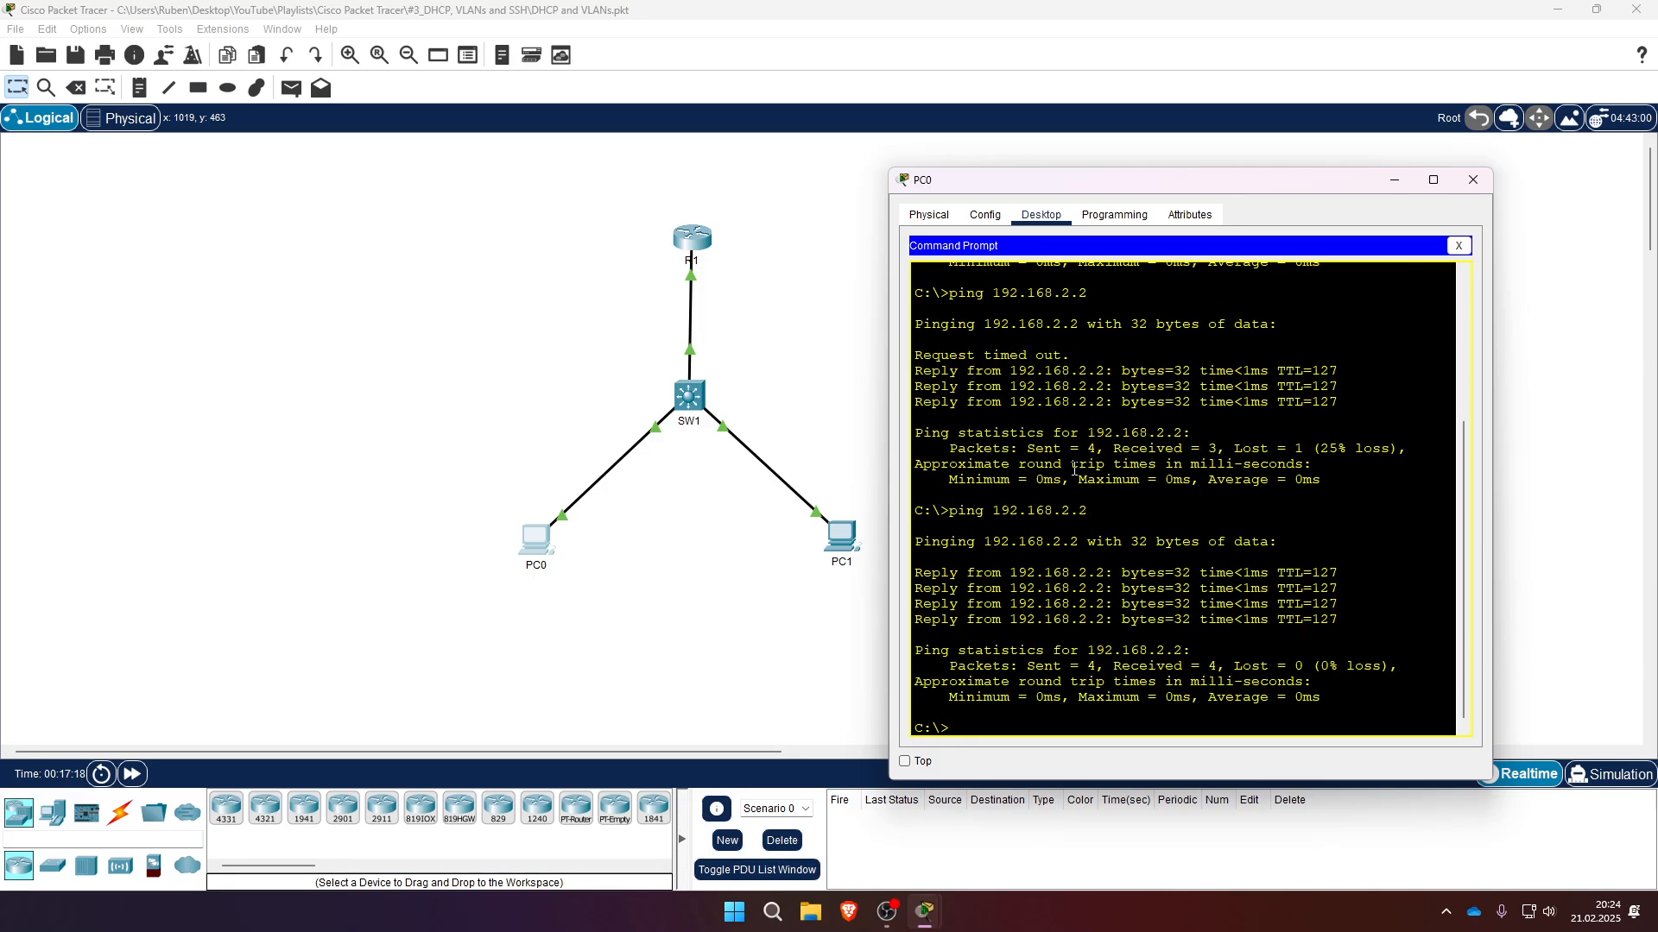
- Highlight the timed-out request line in the ping output and close PC0's window
drag(1070, 464, 981, 430)
drag(1078, 352, 914, 354)
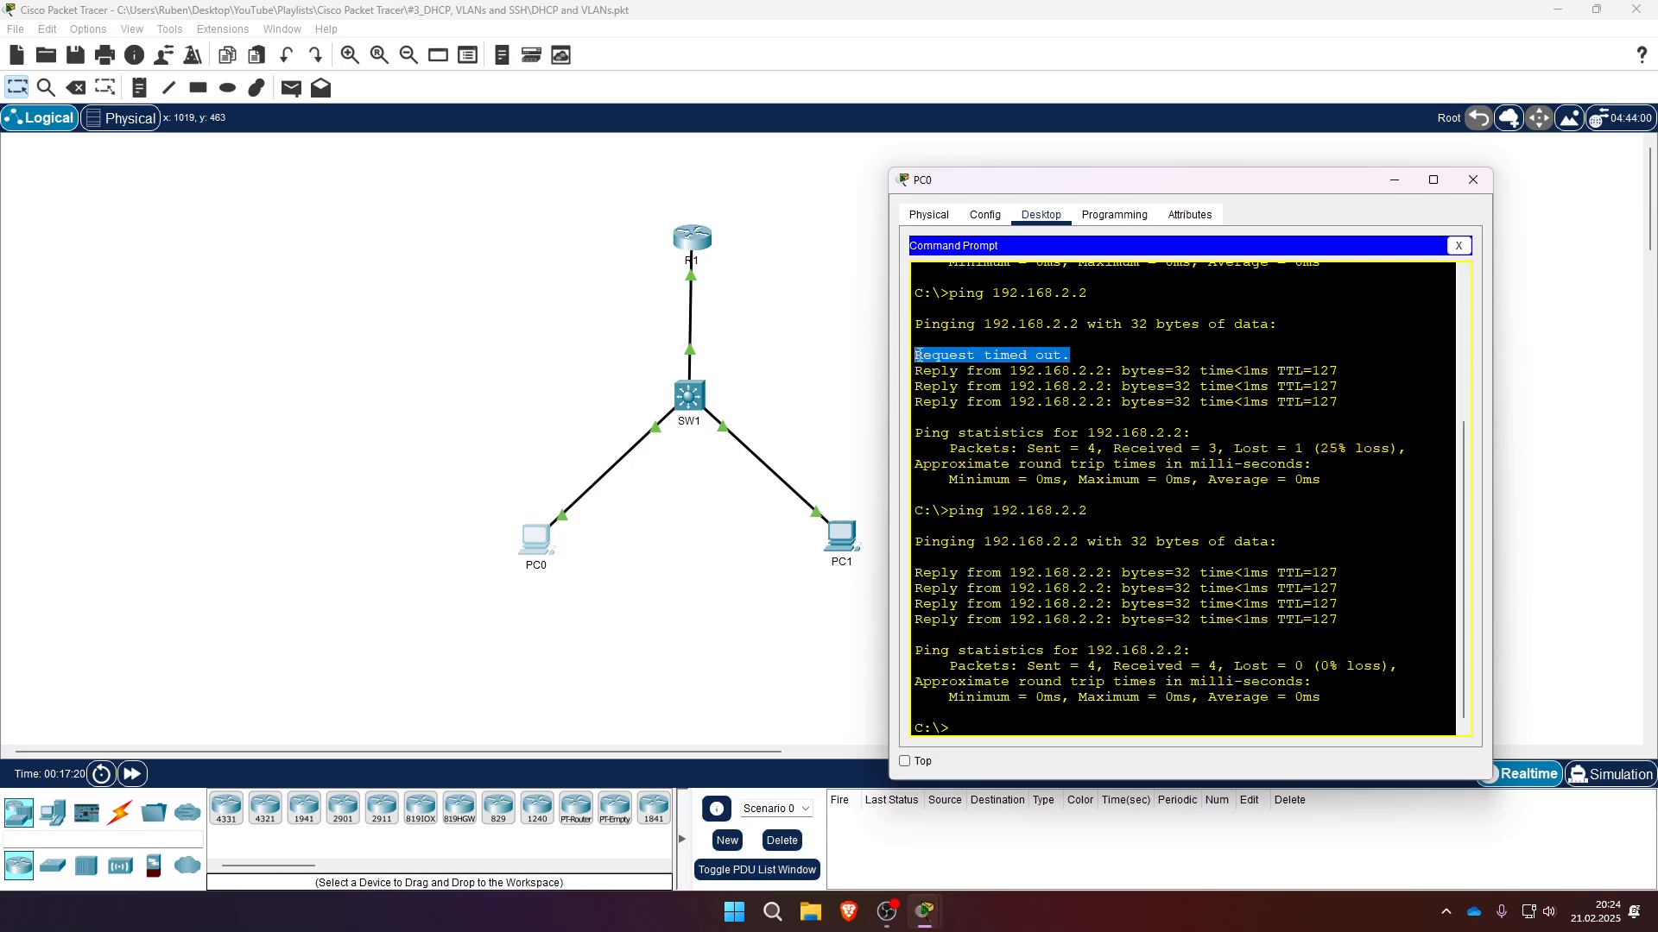
mouse_move(1300, 180)
mouse_down()
mouse_move(1154, 160)
mouse_move(1283, 159)
mouse_up()
click(1476, 145)
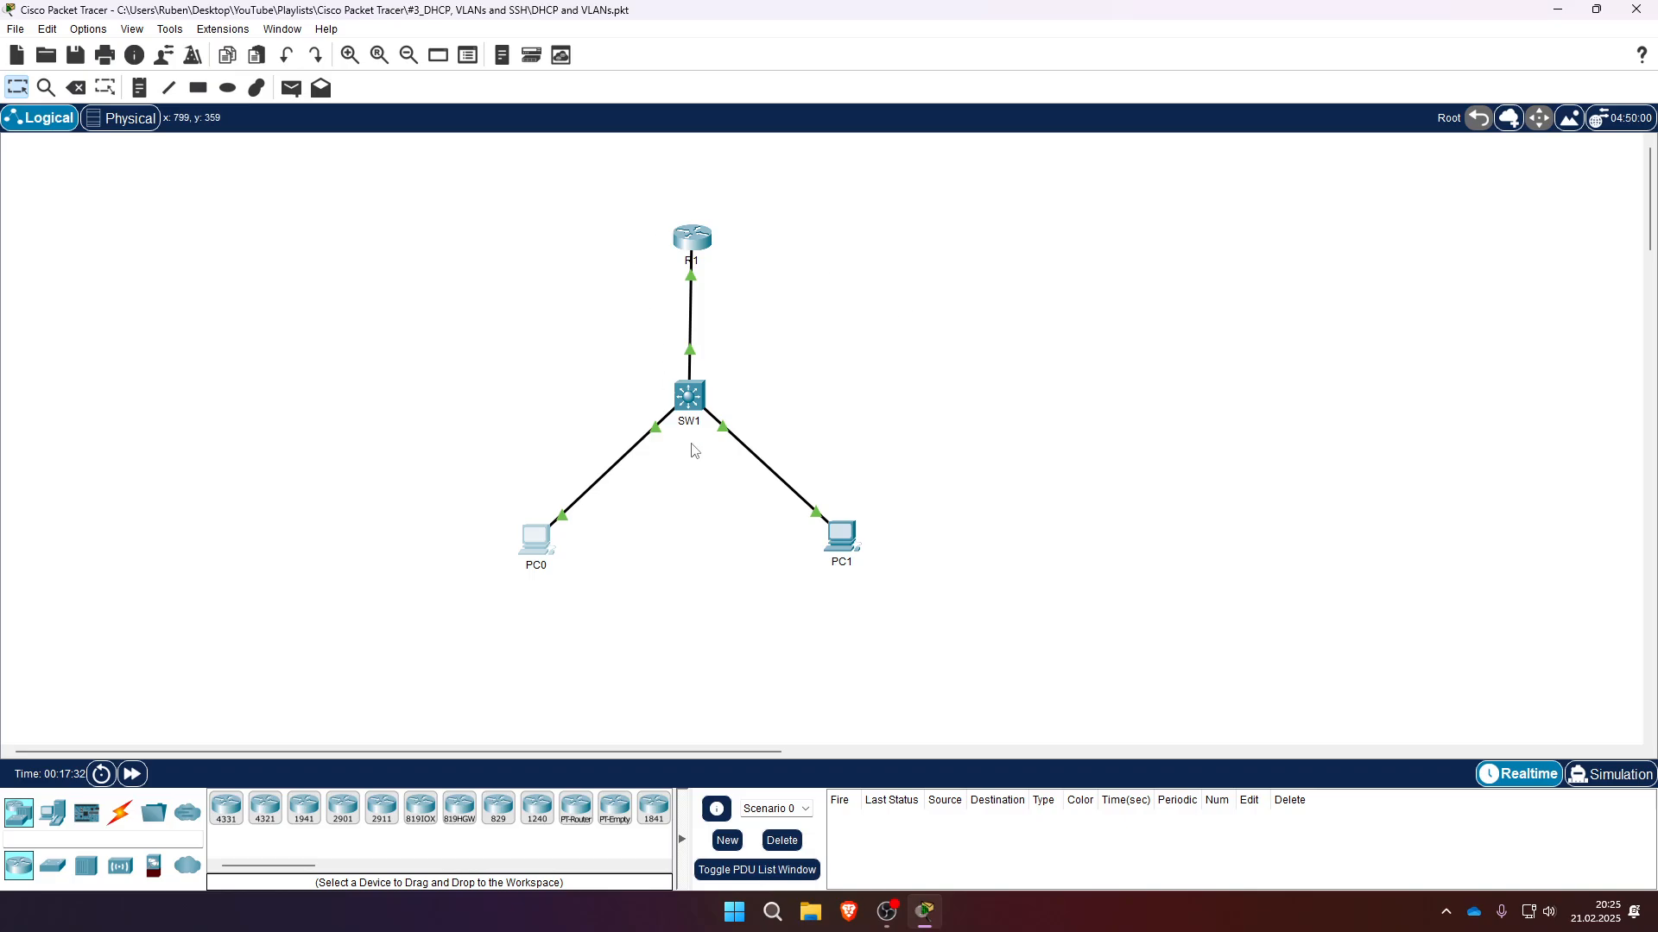
drag(613, 193, 734, 326)
drag(750, 287, 905, 354)
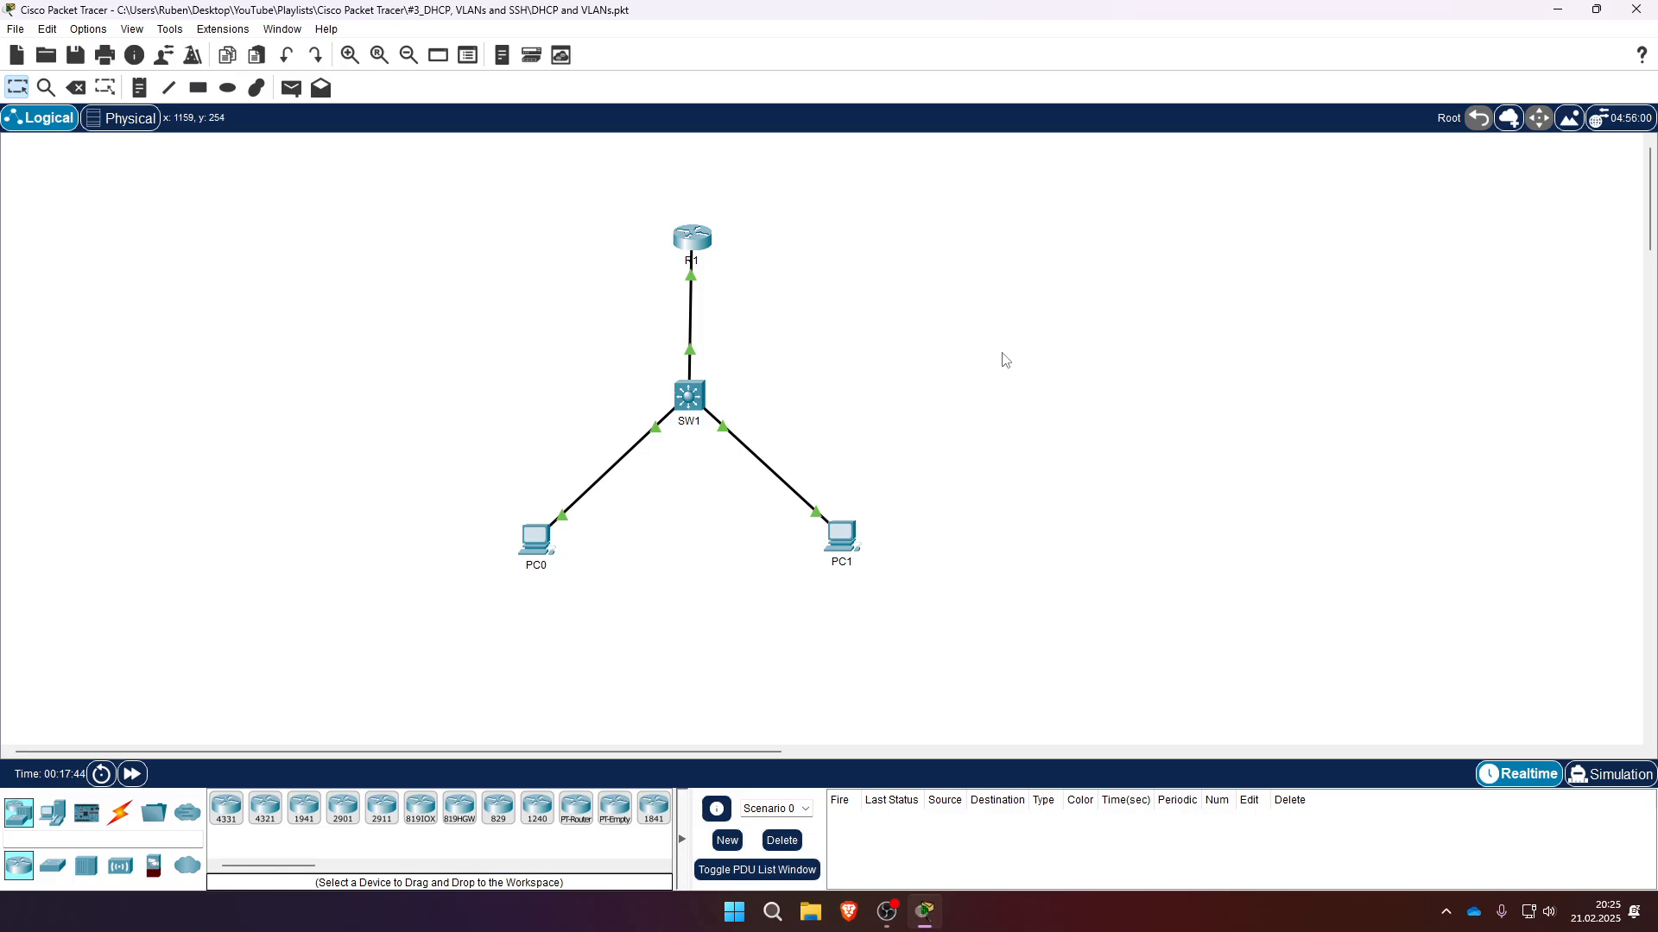